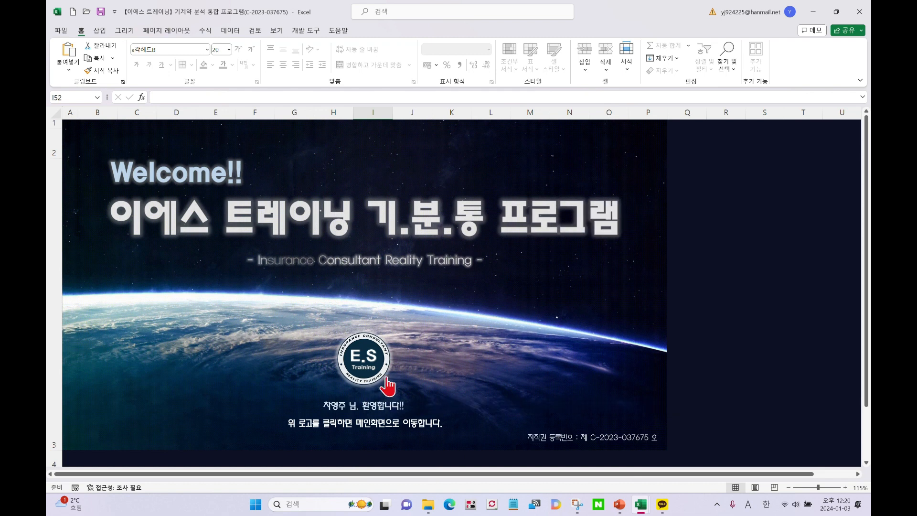
Jump from the E.S welcome splash screen to the workbook's main menu sheet
left_click(373, 362)
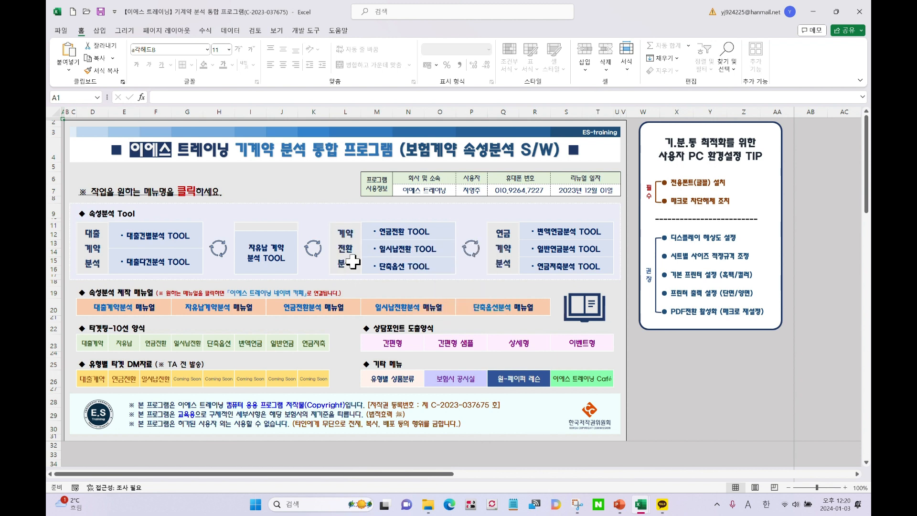
Open the 연금전환 분석표 입력맵 sheet and reset its input map
left_click(409, 231)
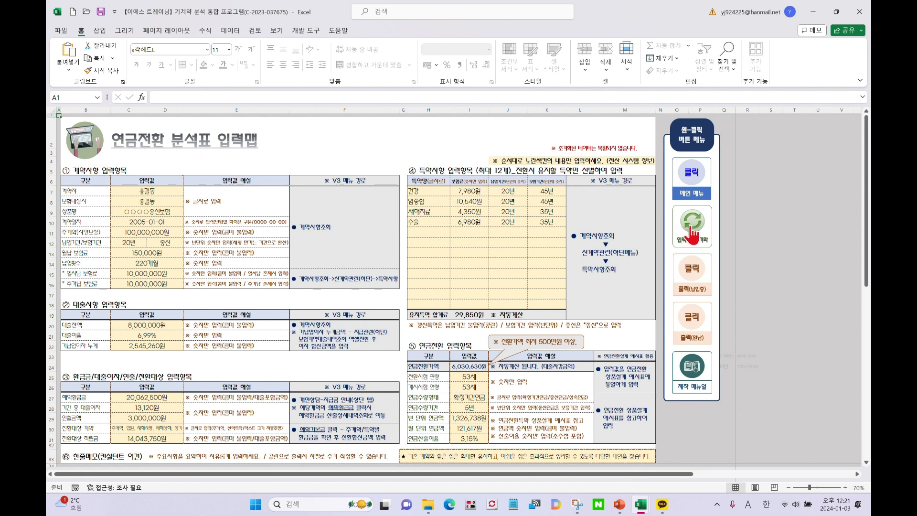
left_click(698, 232)
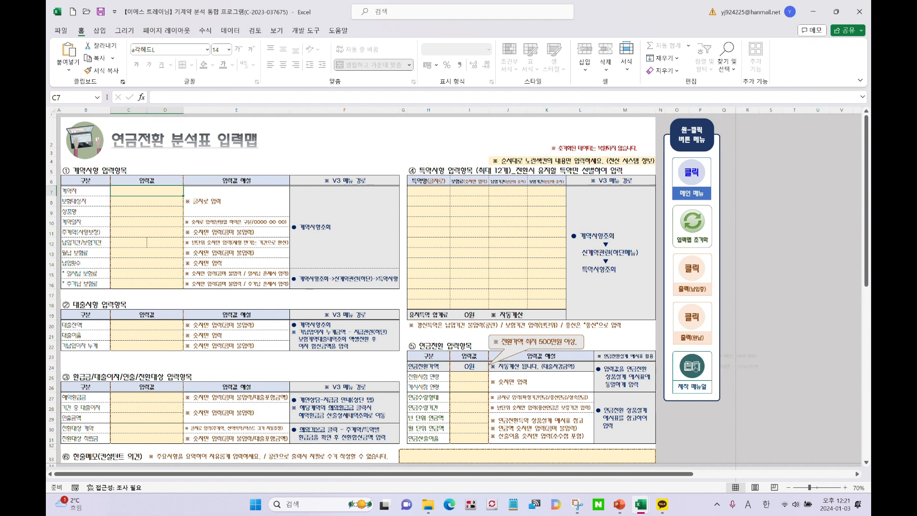
key("super+d")
key("super+d")
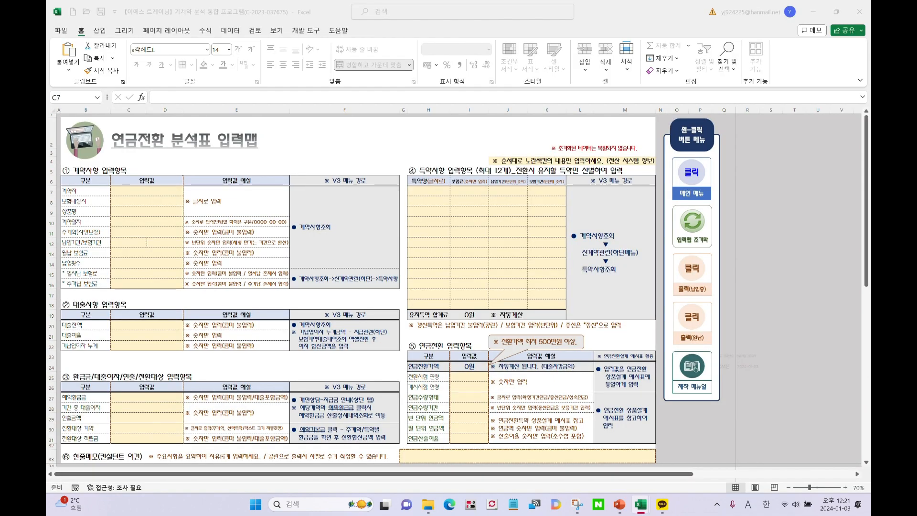
left_click_drag(436, 2, 456, 29)
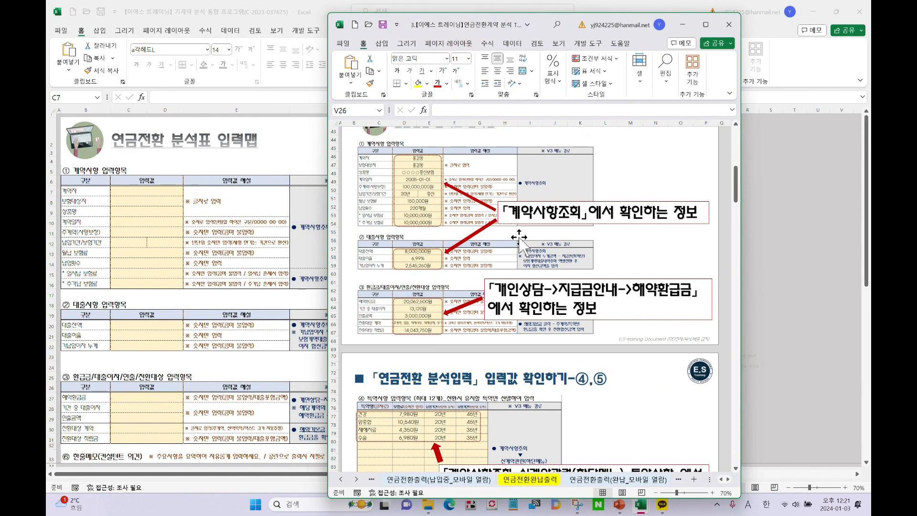
scroll(521, 265, "up", 4)
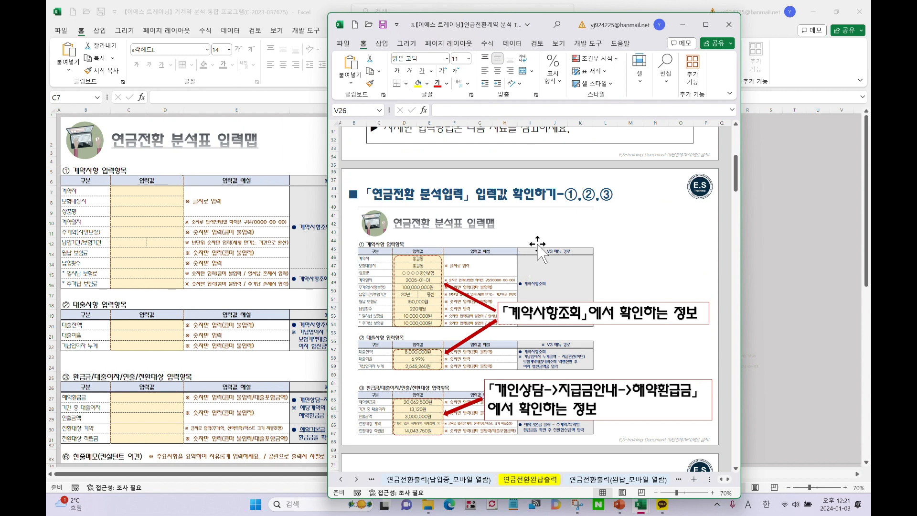
scroll(539, 244, "down", 3)
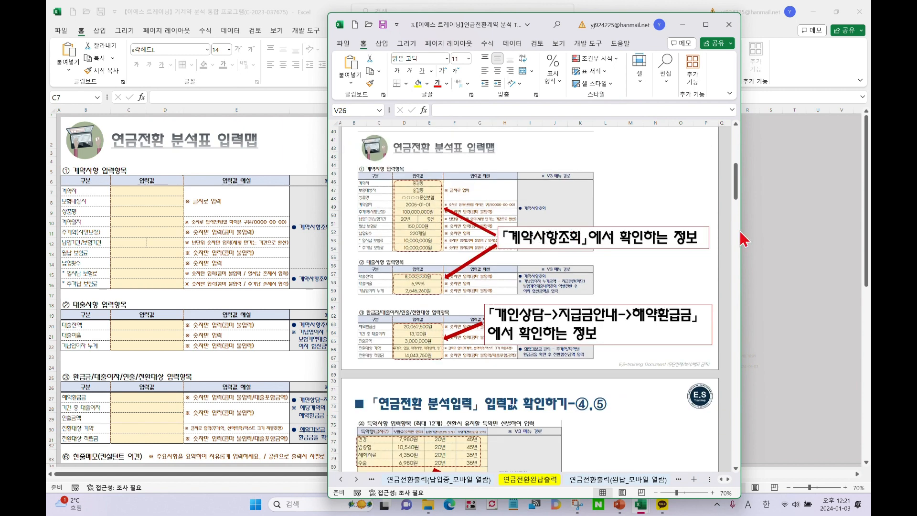
scroll(549, 234, "down", 15)
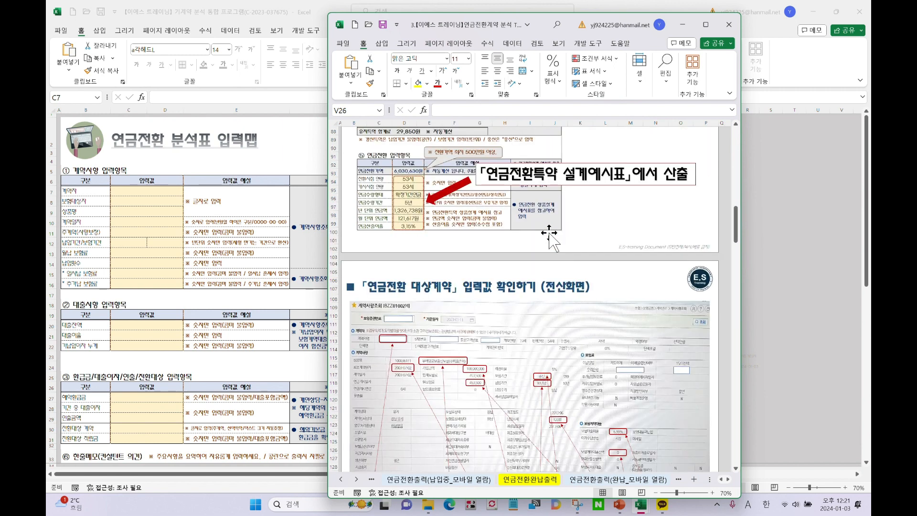
scroll(549, 234, "down", 4)
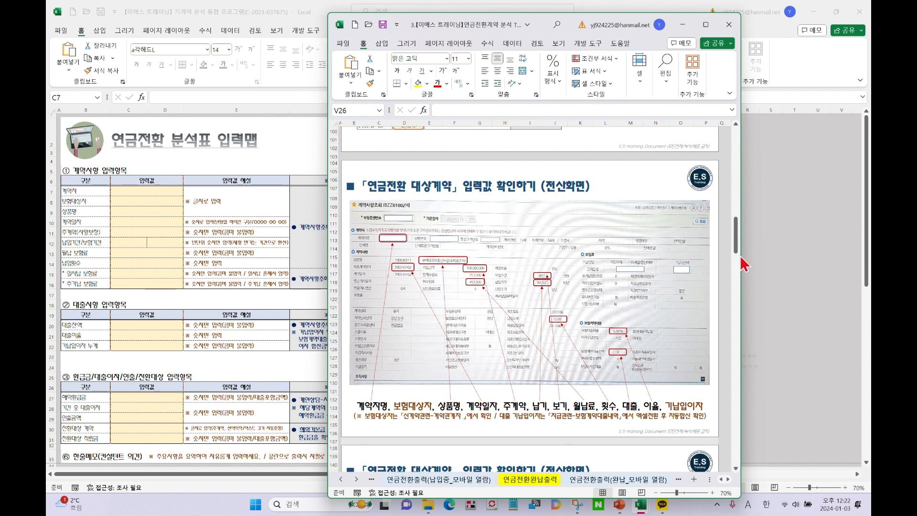
left_click_drag(740, 261, 828, 261)
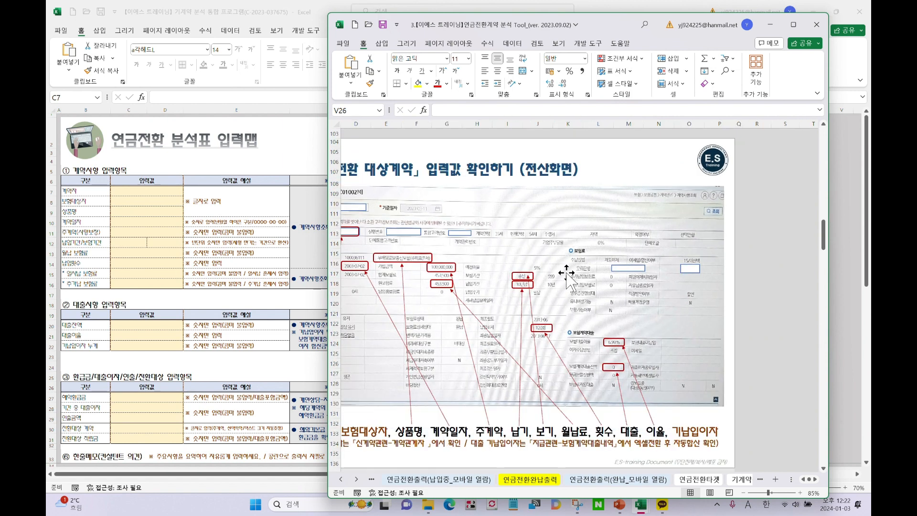
scroll(568, 279, "up", 1, "ctrl")
left_click(802, 479)
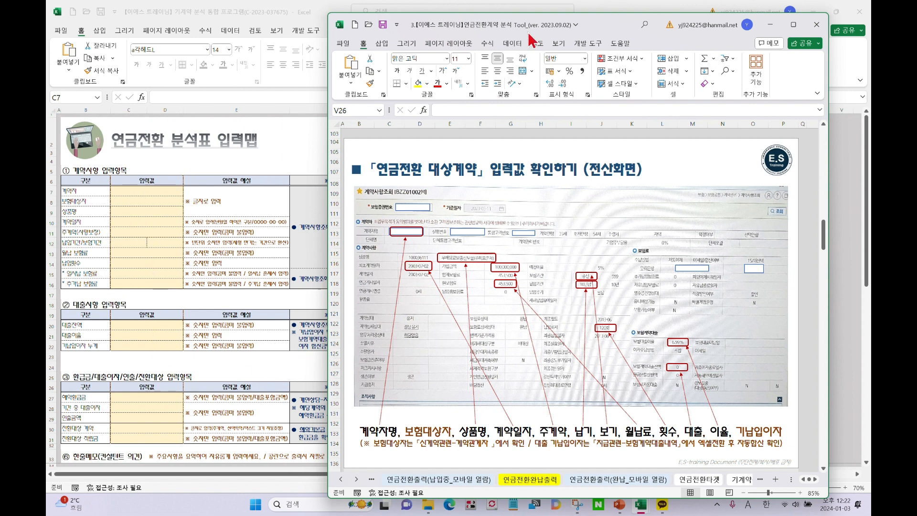
left_click_drag(556, 21, 870, 16)
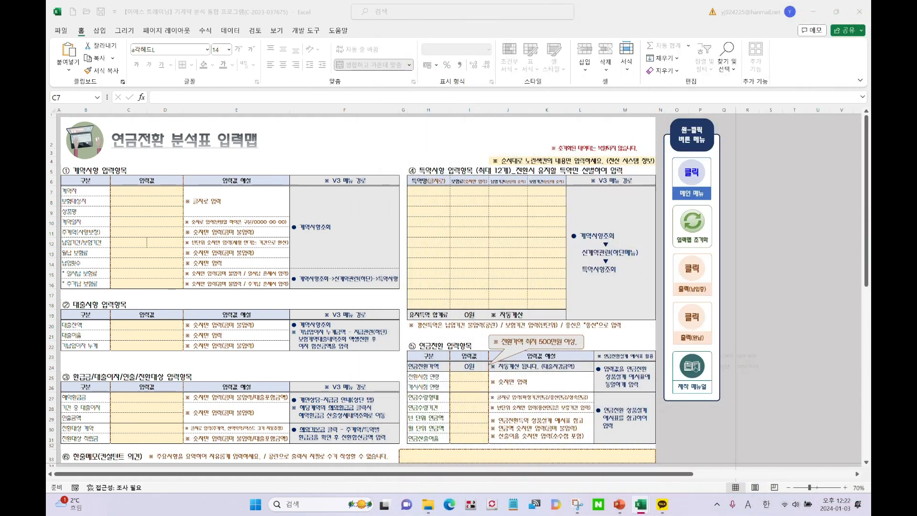
Enter the policyholder's name in Korean as contractor in C7 and as insured in C8
left_click(125, 191)
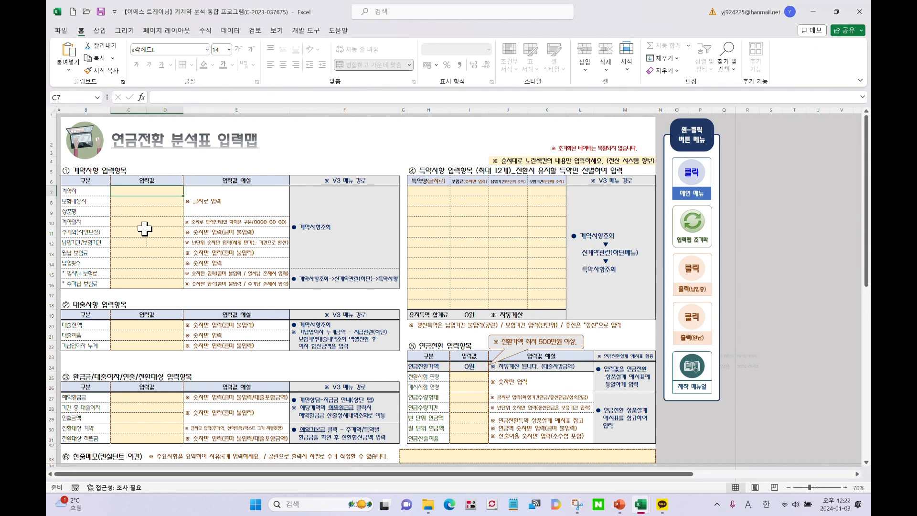
type("C")
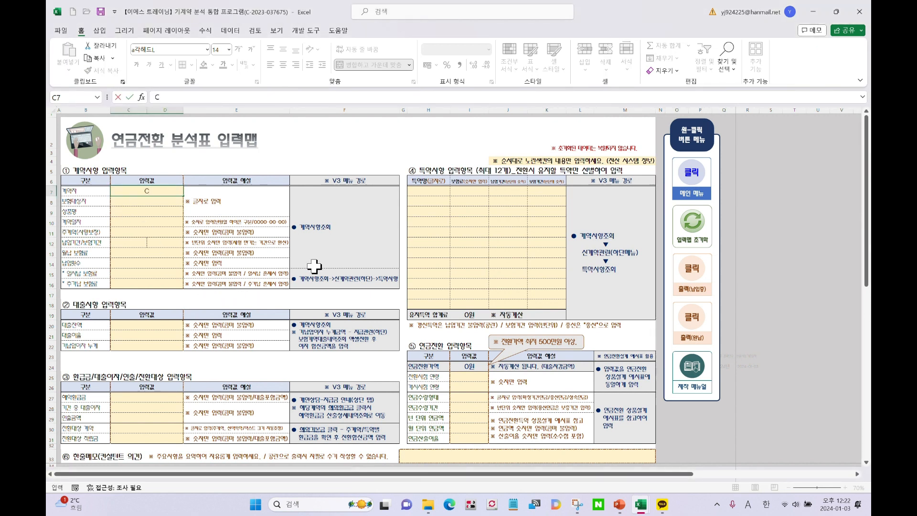
key("BackSpace")
key("Hangul")
type("ㅊ")
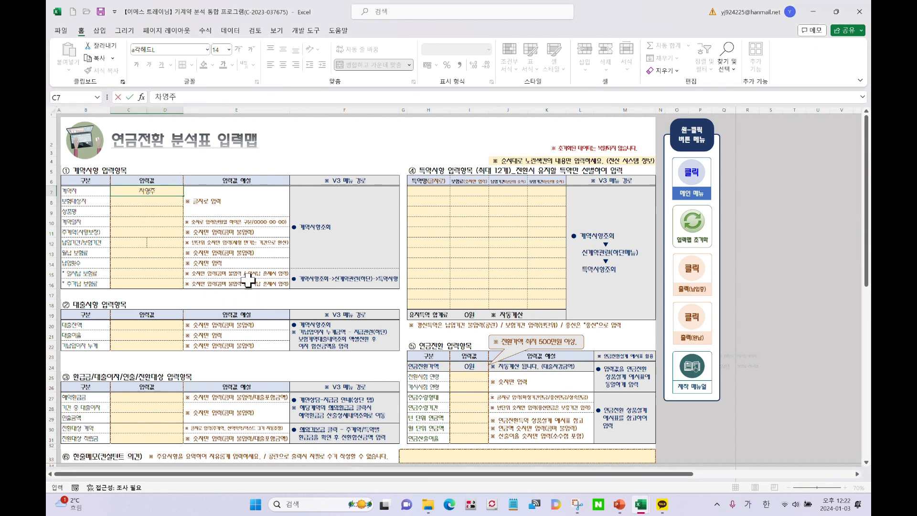
left_click(141, 202)
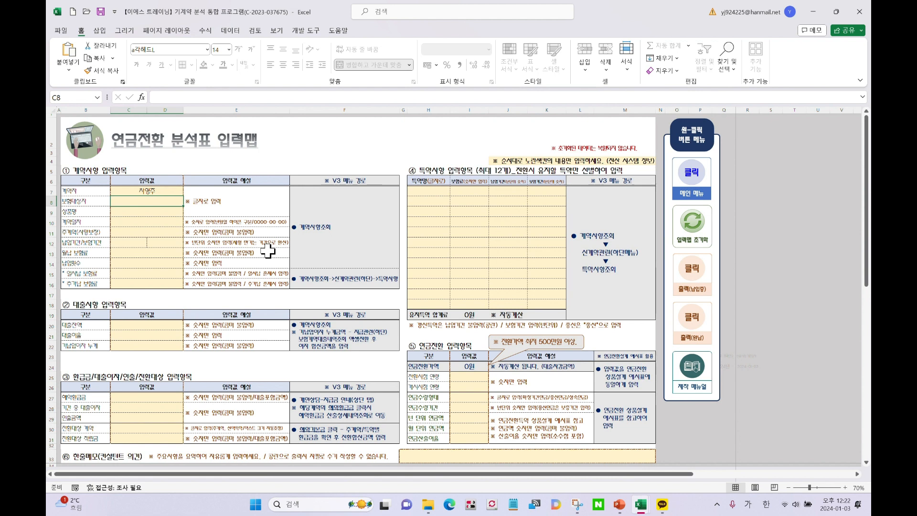
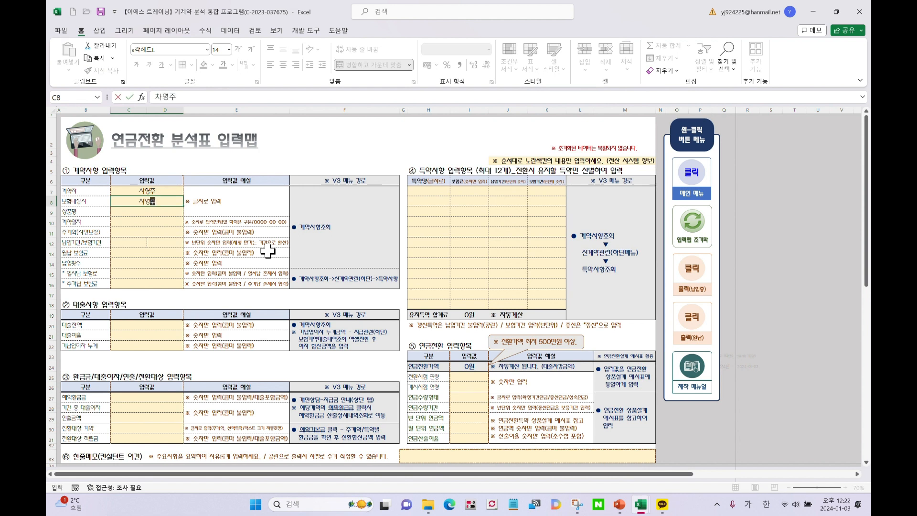
key("Return")
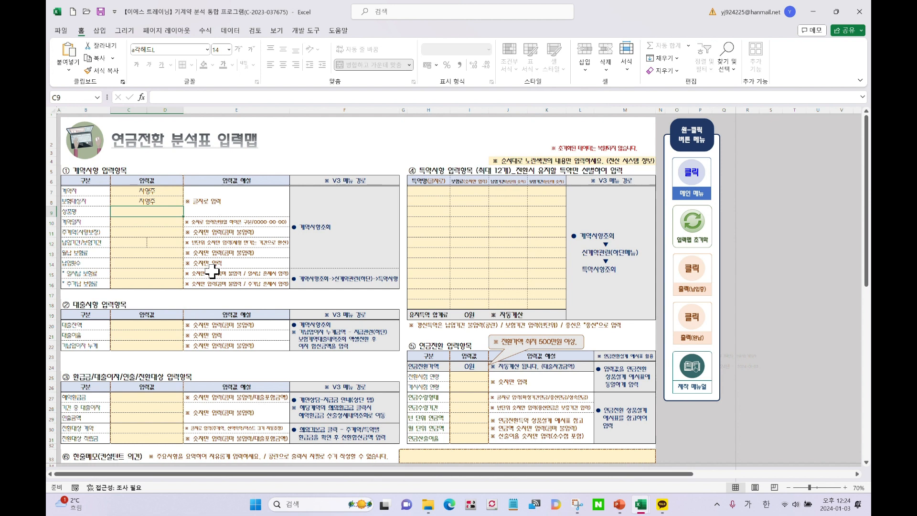
Enter 종신보험 as the product in C9 and 2006-01-21 as the contract date in C10
type("종신보험")
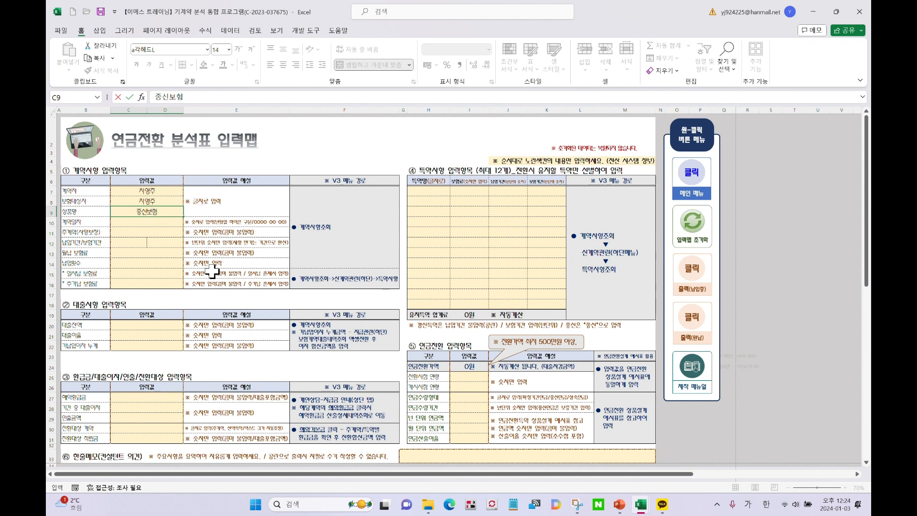
key("Return")
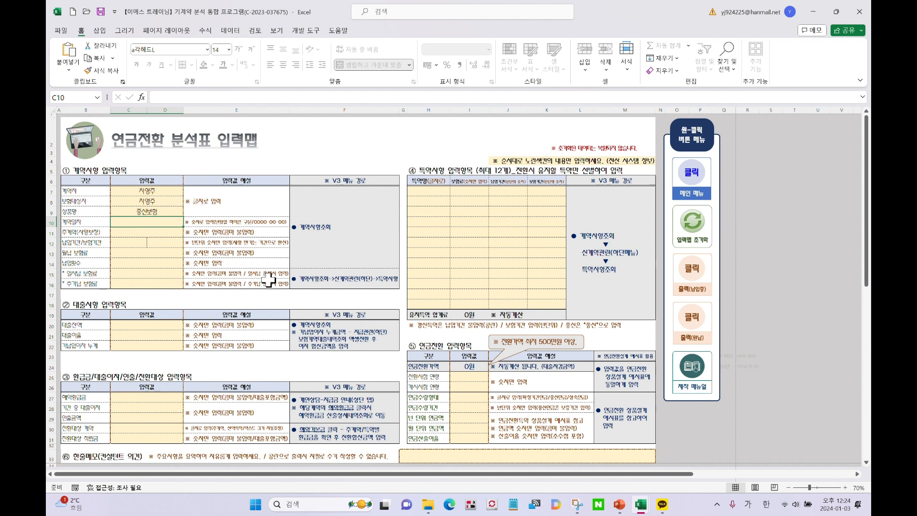
type("200")
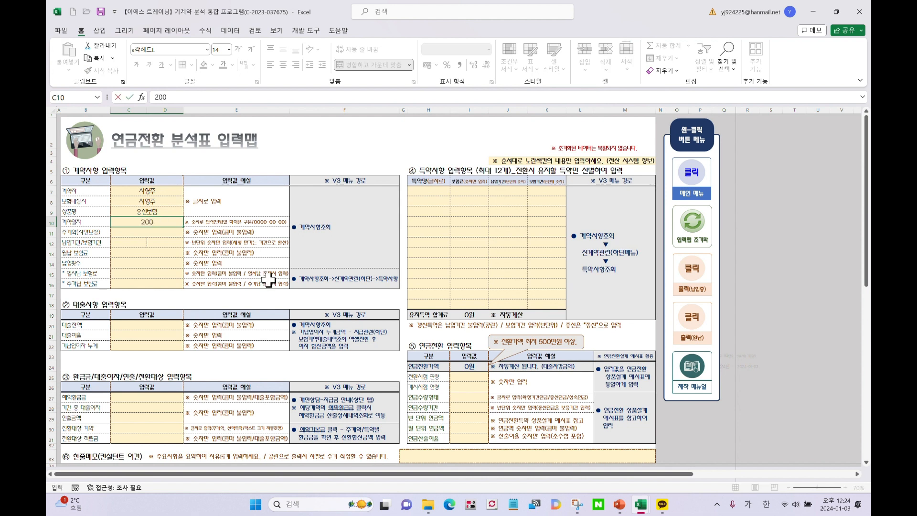
type("6-01-21")
key("Return")
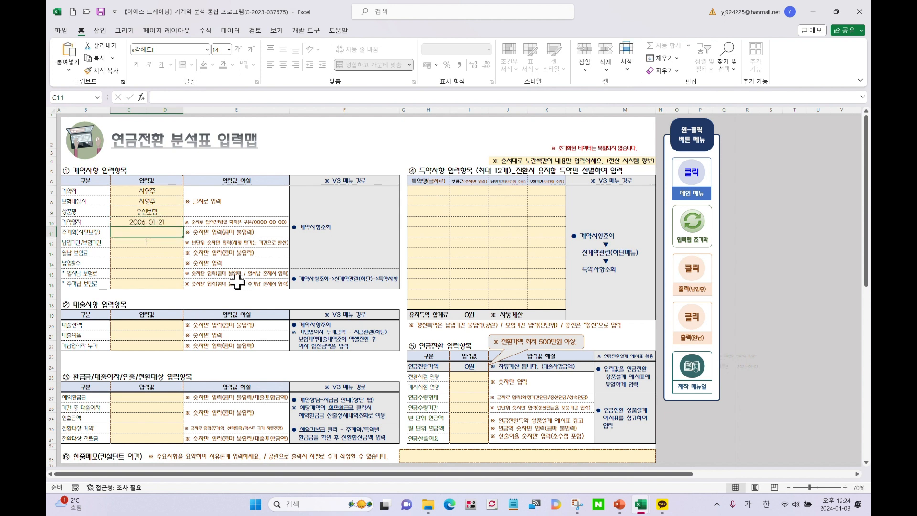
Check row 11's label and bring the reference guide workbook back onscreen
left_click(80, 234)
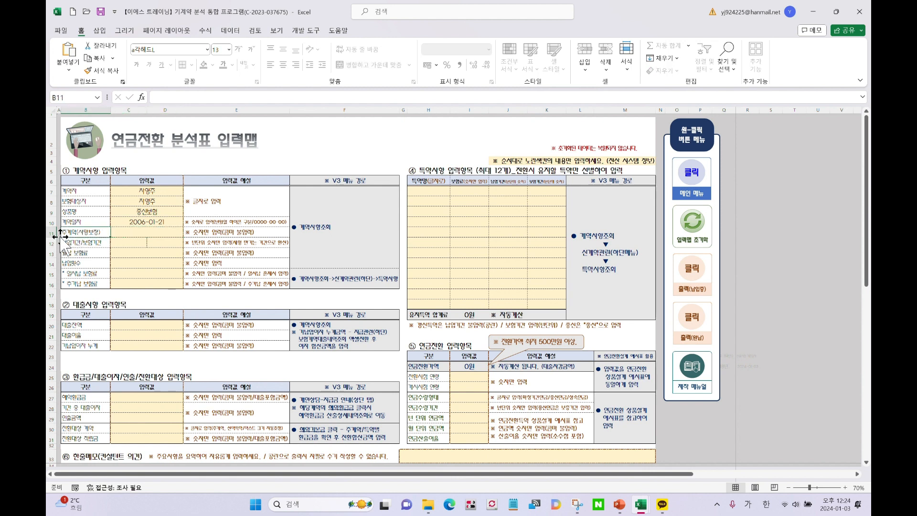
left_click(127, 232)
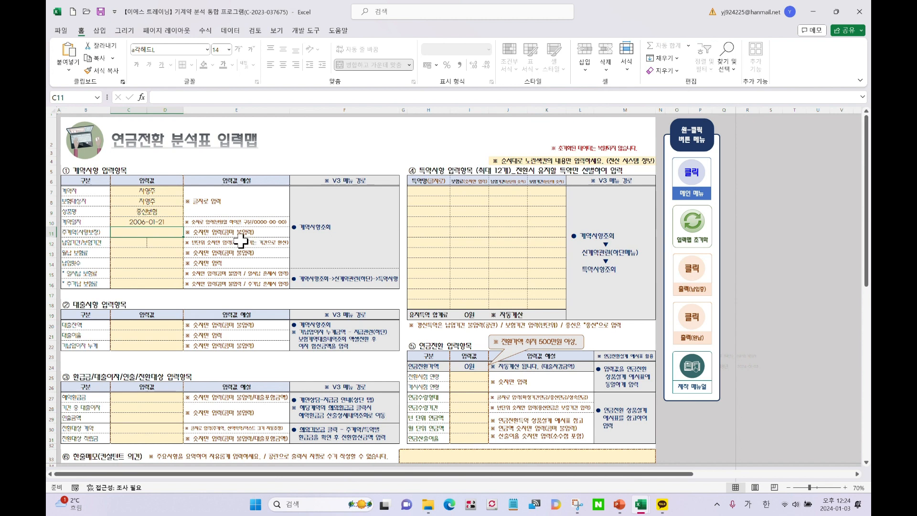
left_click_drag(870, 35, 427, 37)
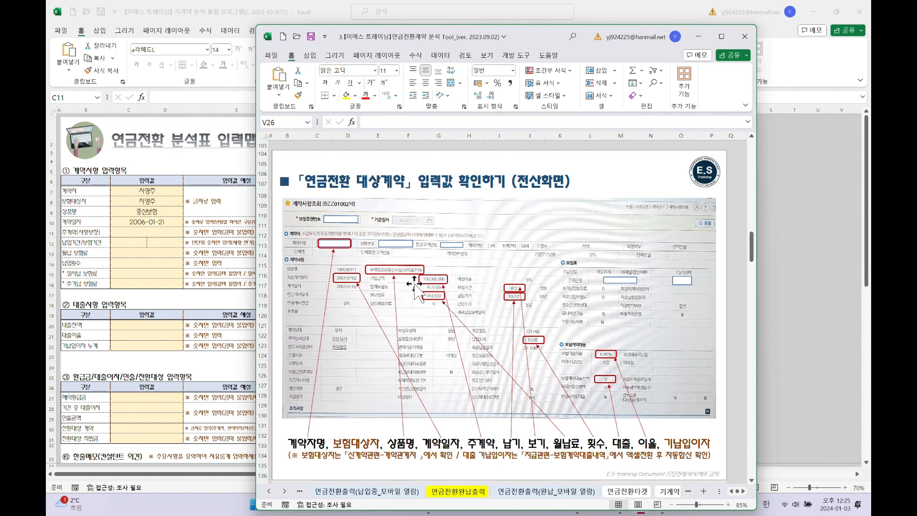
Enter a 100,000,000원 main contract amount in C11 and a 20년 payment period in C12
left_click(446, 34)
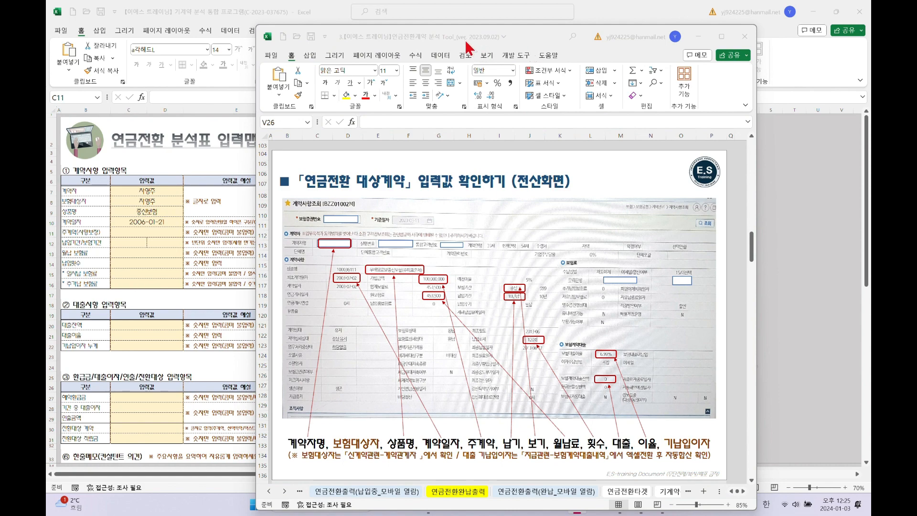
left_click_drag(533, 48, 870, 44)
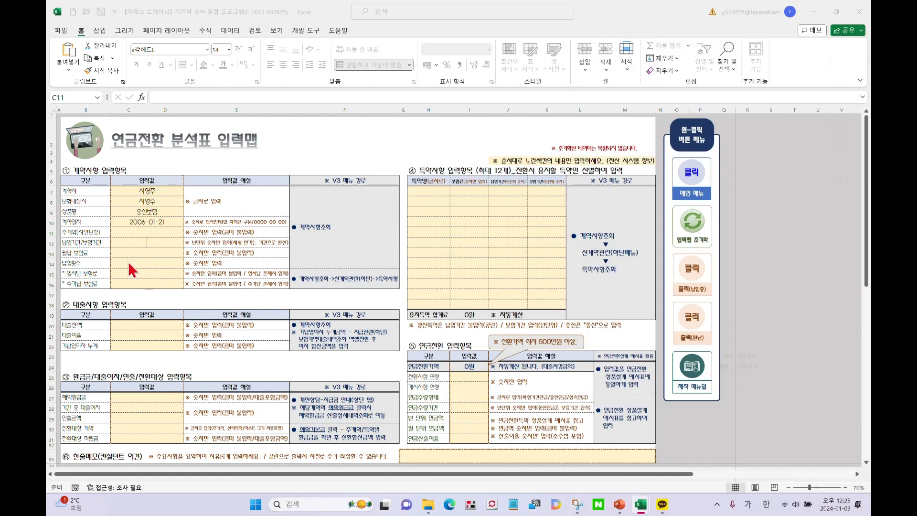
left_click(146, 232)
type("100,00")
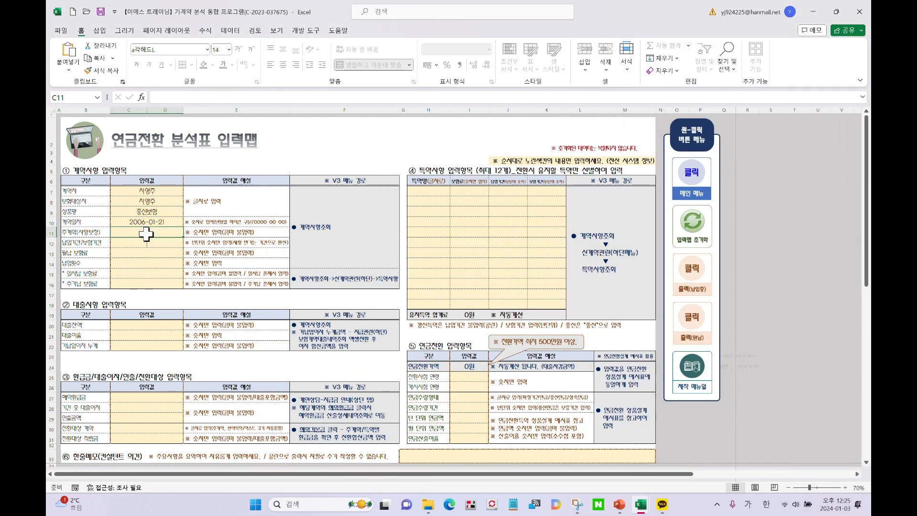
type("0,000")
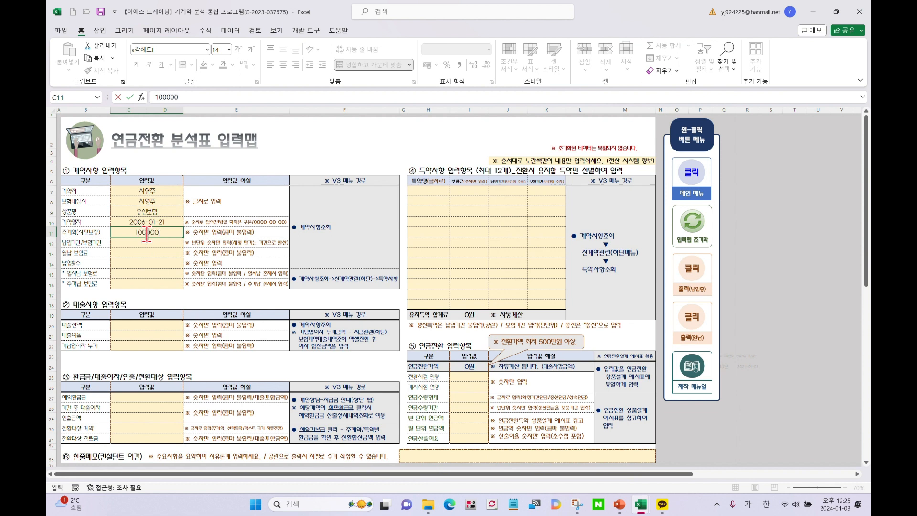
key("Return")
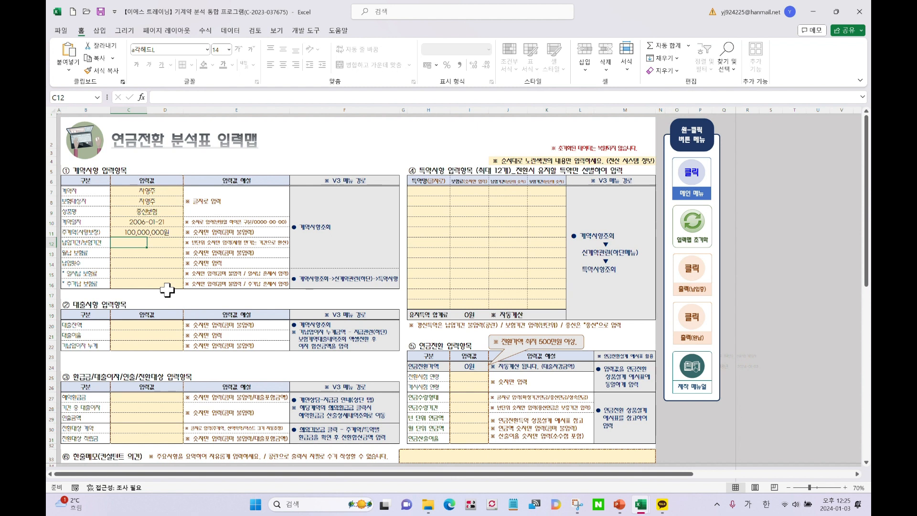
type("20")
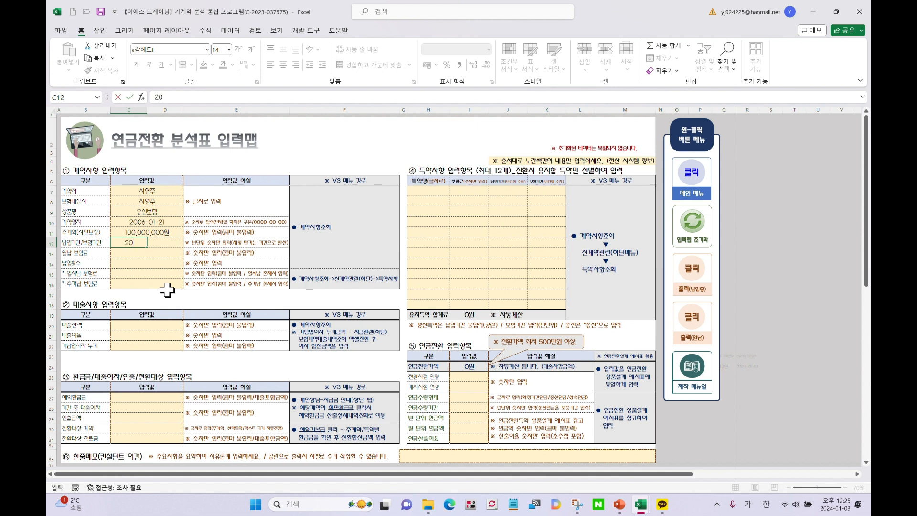
key("Return")
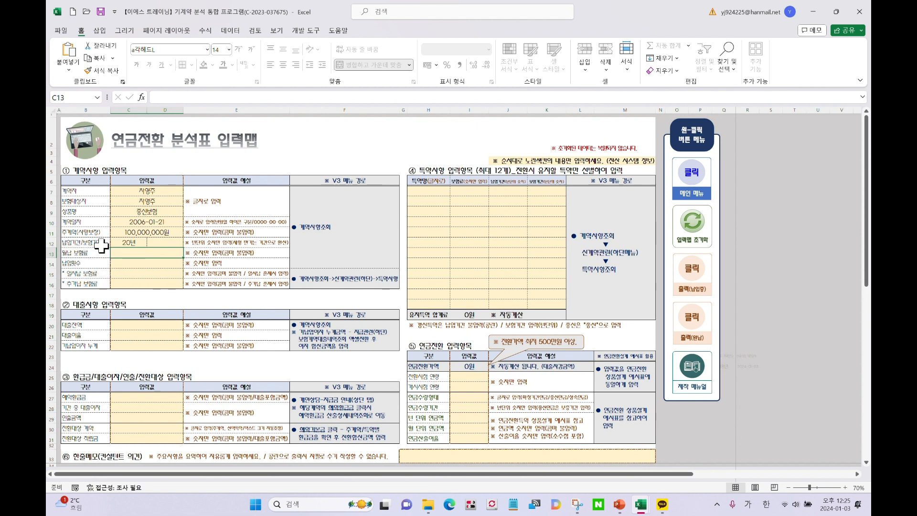
Enter 종신 in D12 beside the payment period
left_click(128, 241)
left_click(160, 243)
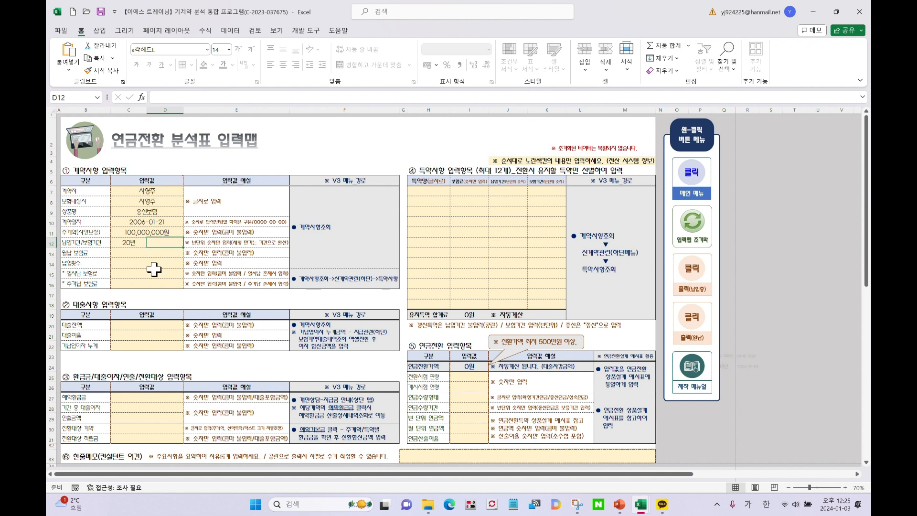
type("조")
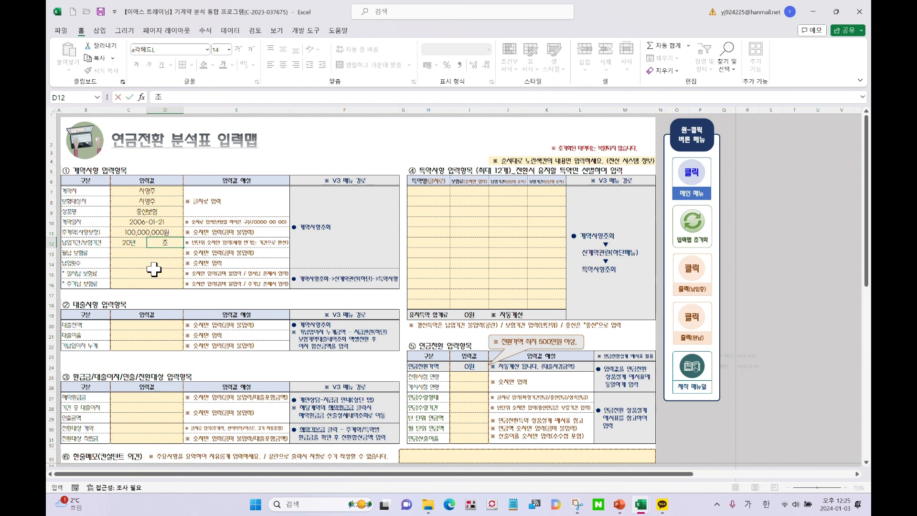
type("ㅇ신")
key("Return")
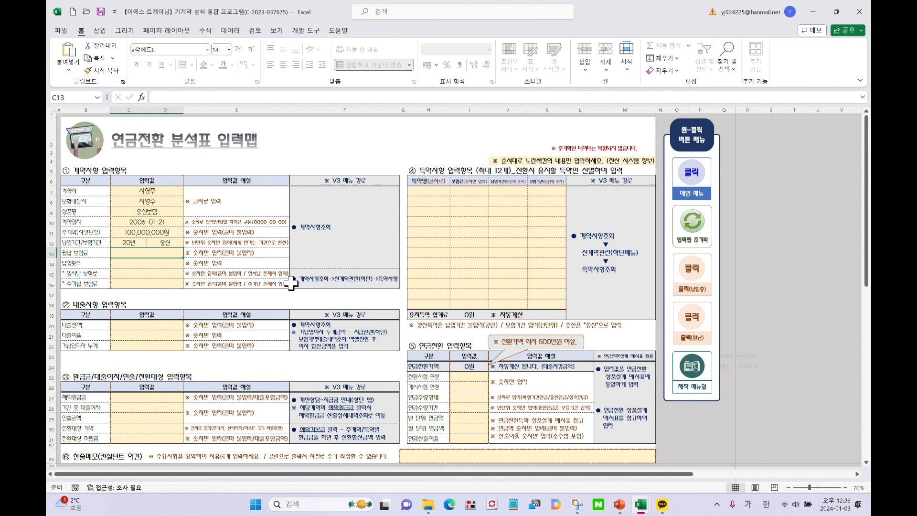
Enter a 200,000원 monthly premium in C13 and 200 payments in C14
left_click(166, 244)
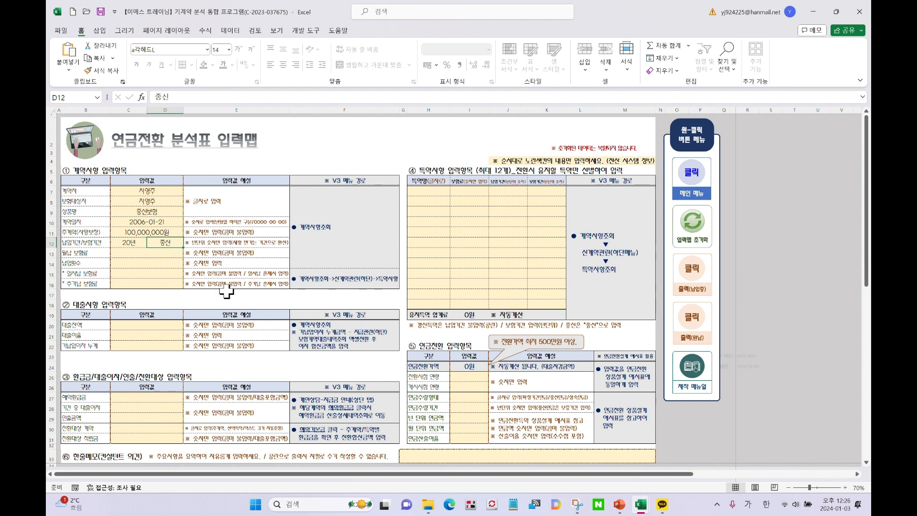
left_click(143, 252)
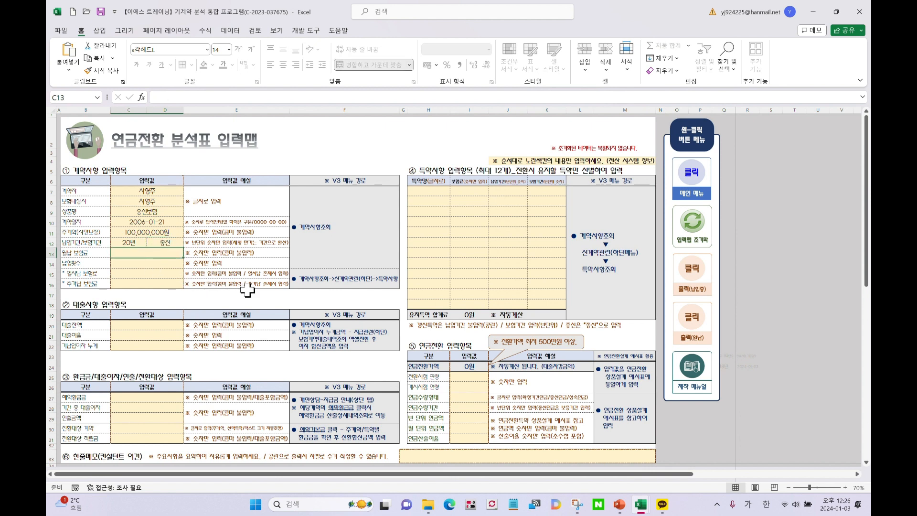
type("2")
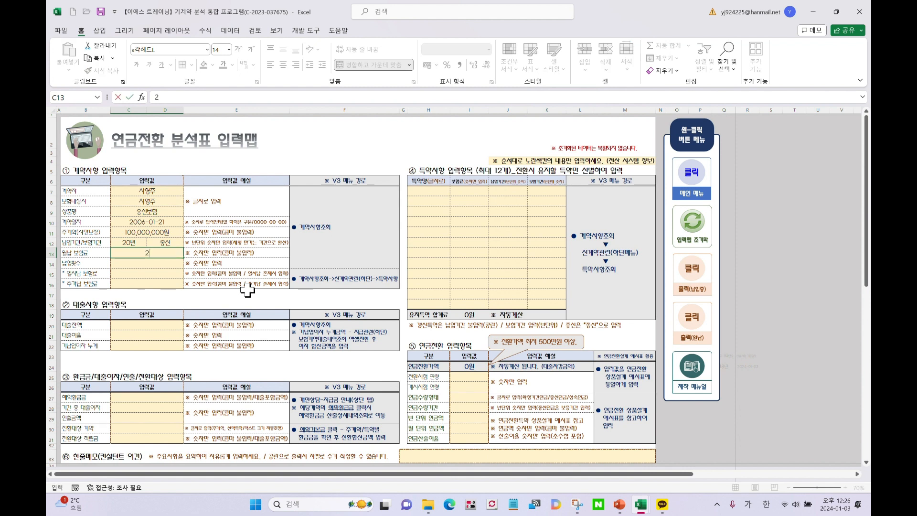
type("00000")
key("Return")
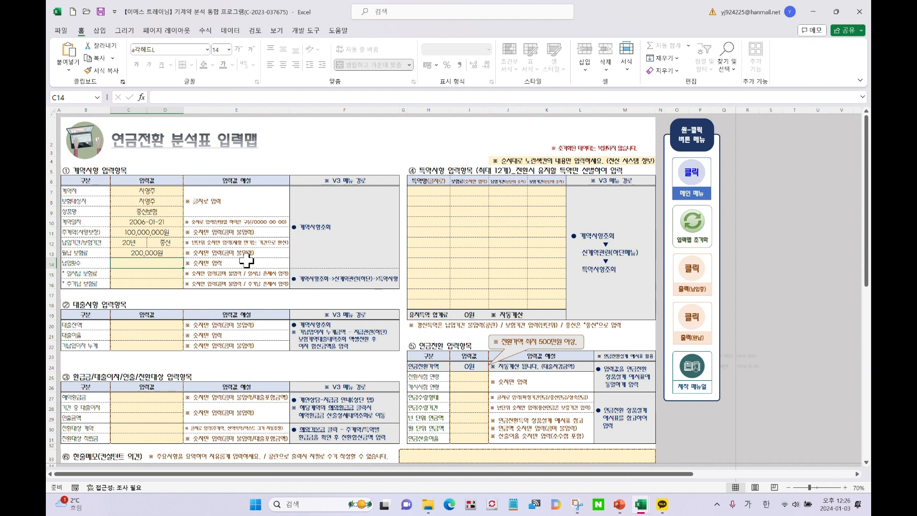
type("200")
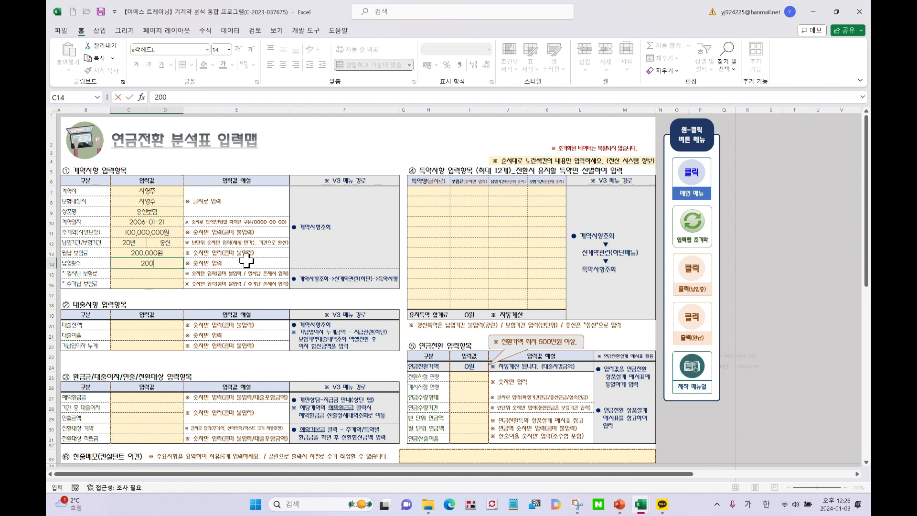
key("Return")
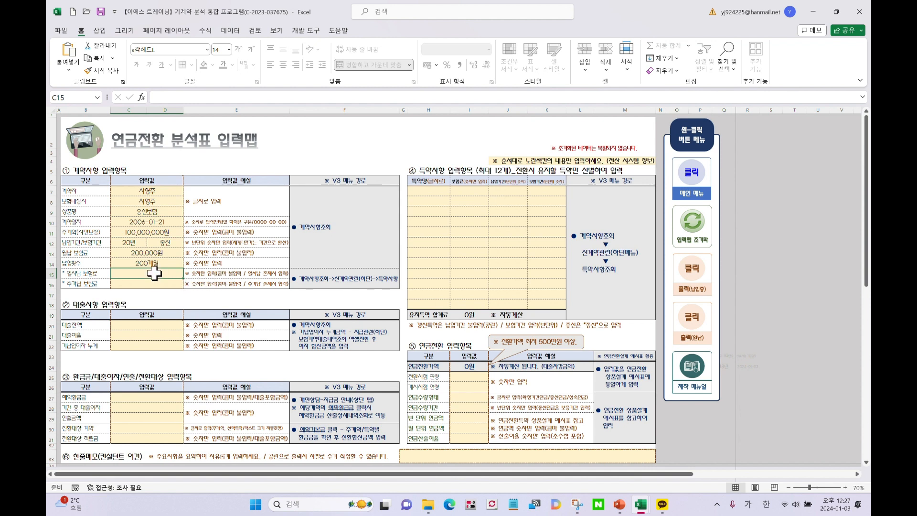
left_click(220, 244)
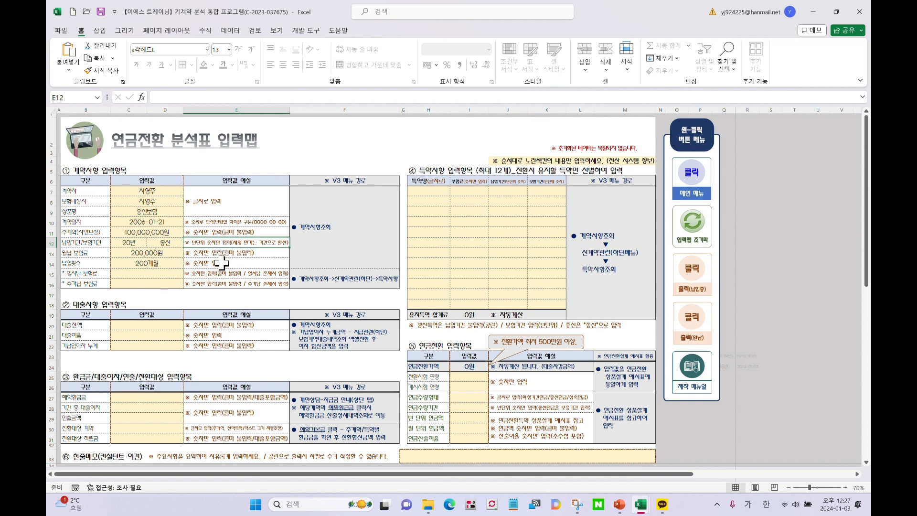
left_click(160, 281)
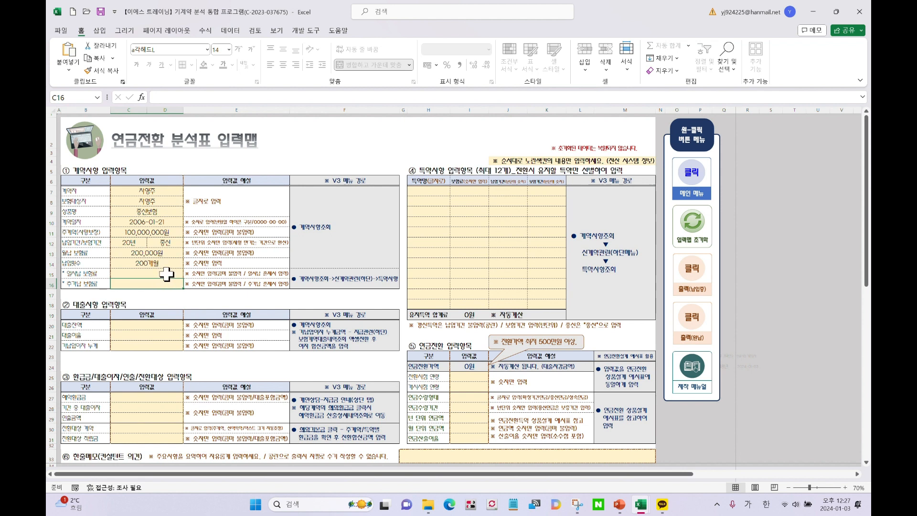
left_click(166, 273)
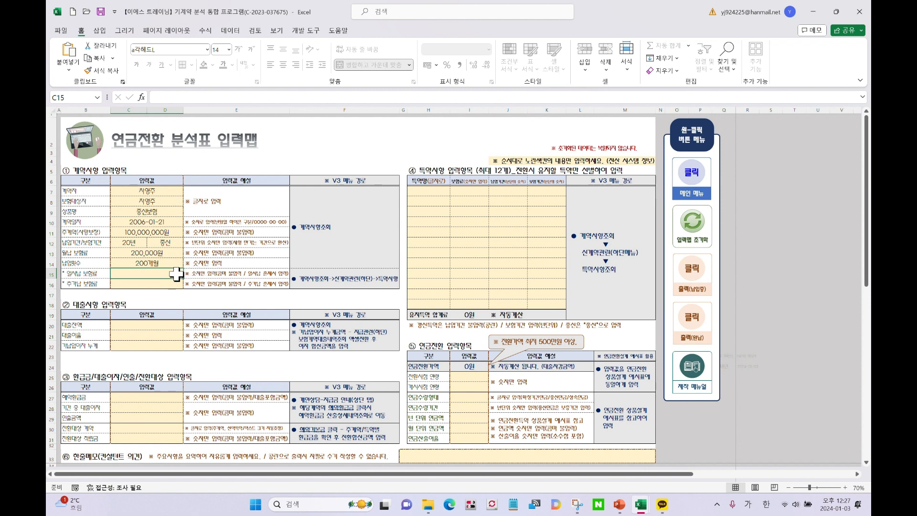
left_click(161, 285)
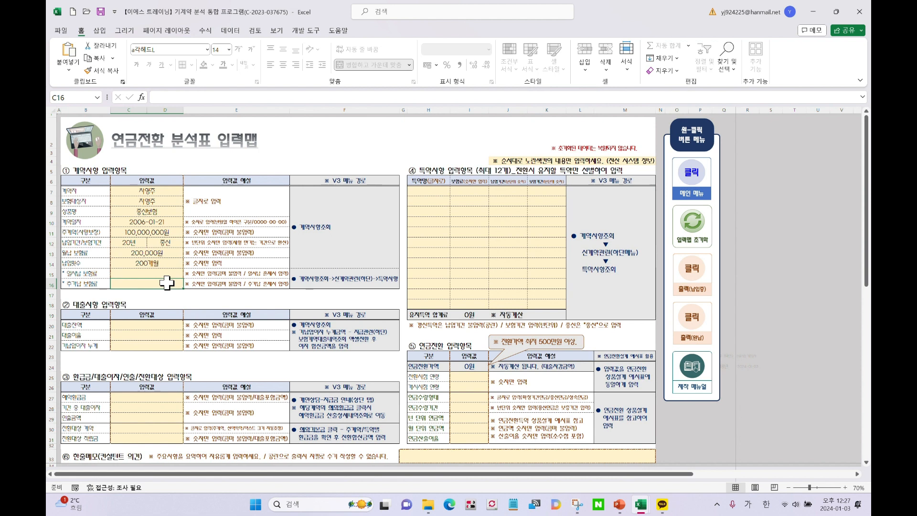
left_click(319, 279)
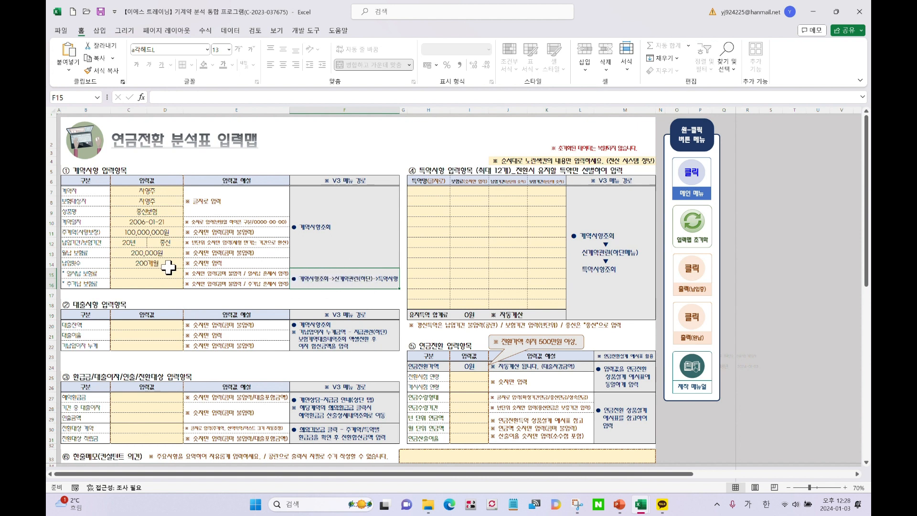
Review the rider and loan guidance cells, then bring the 연금전환계약 분석 Tool workbook over the input map
left_click_drag(165, 271, 164, 283)
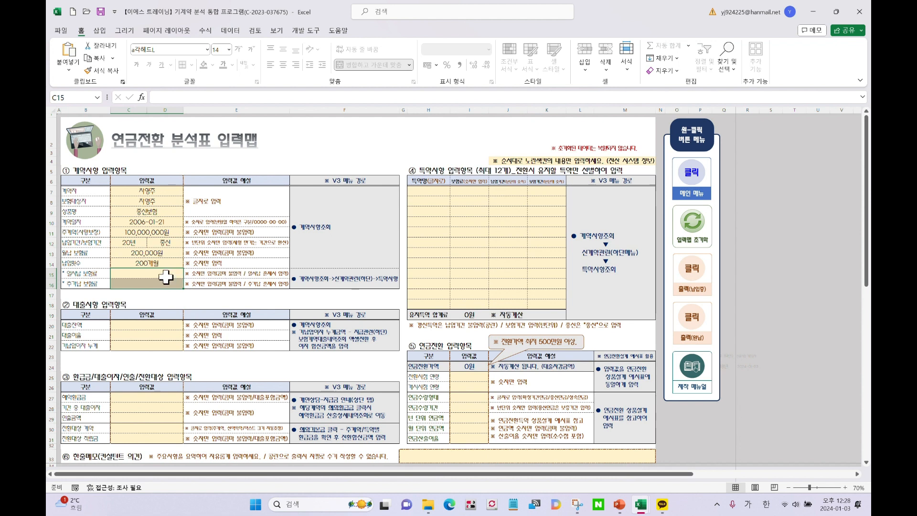
left_click(222, 274)
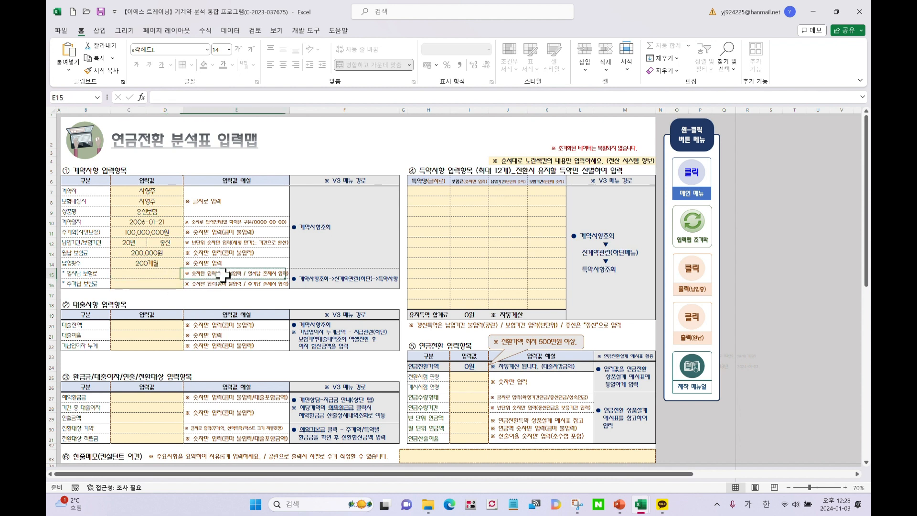
left_click(248, 324)
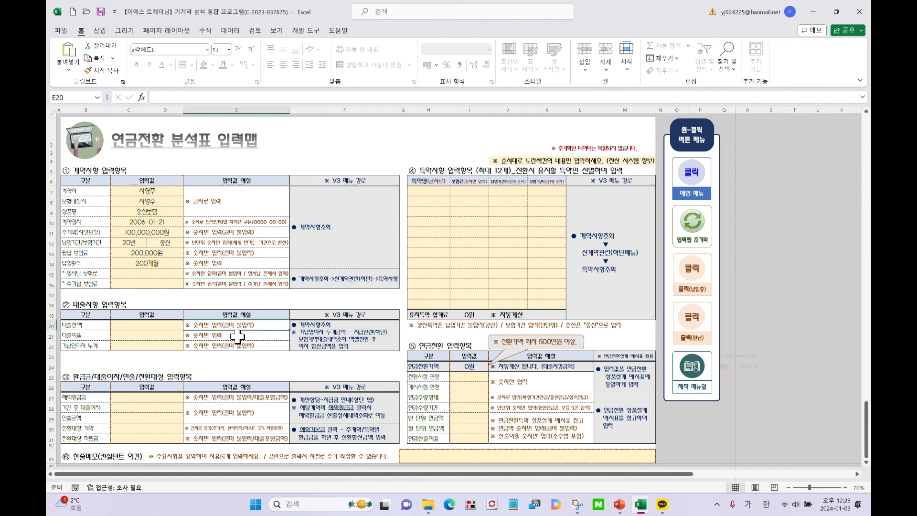
left_click(239, 294)
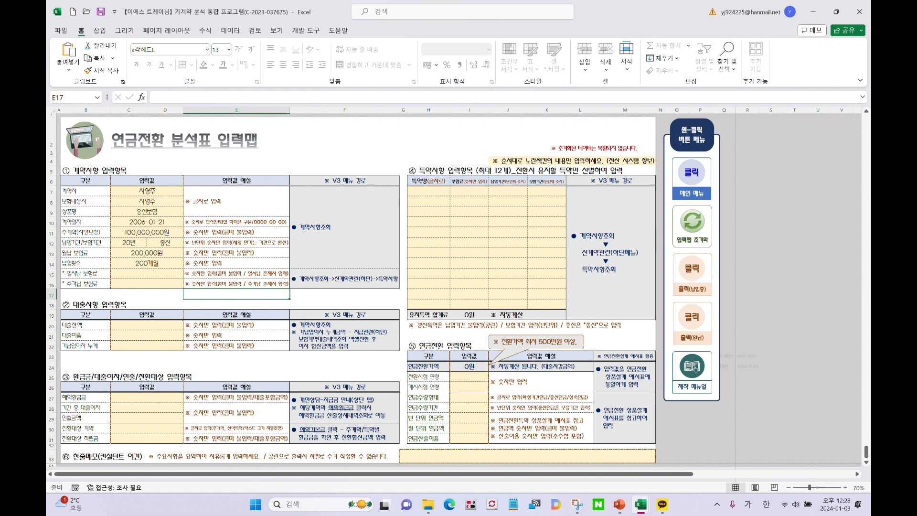
left_click_drag(870, 47, 453, 36)
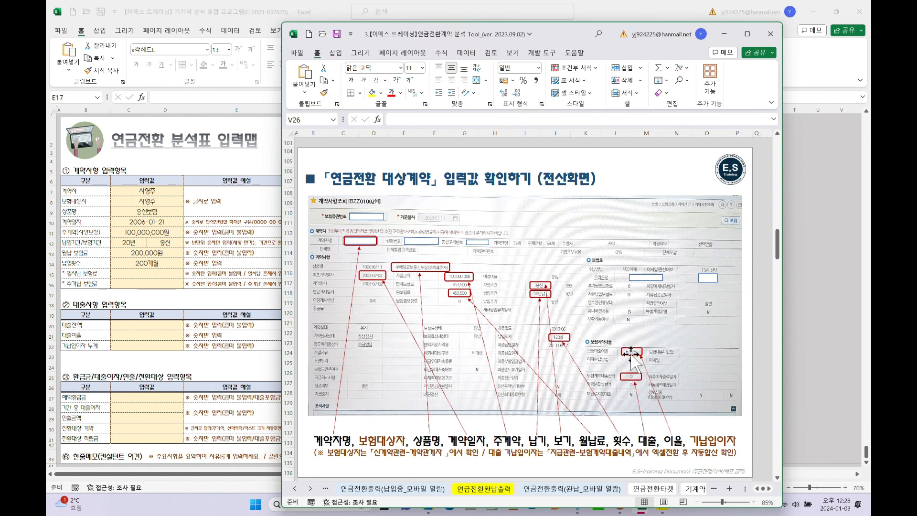
Enter a 5000 (5,000,000원) loan amount in C20 and a 5.25% interest rate in C21
left_click(160, 331)
left_click(145, 327)
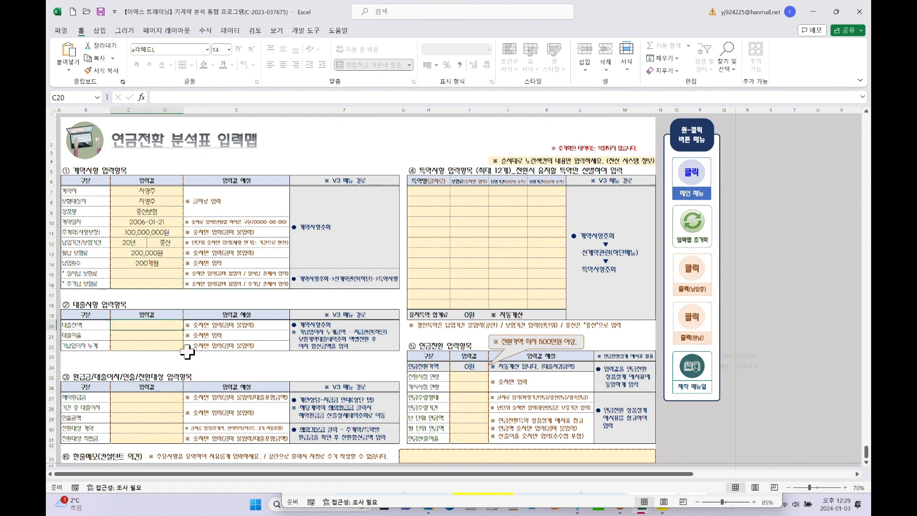
type("5000000")
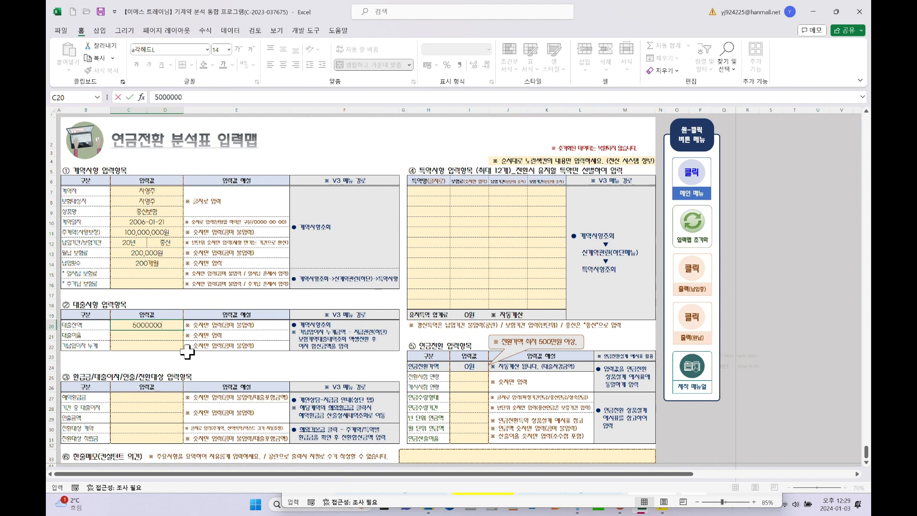
key("Return")
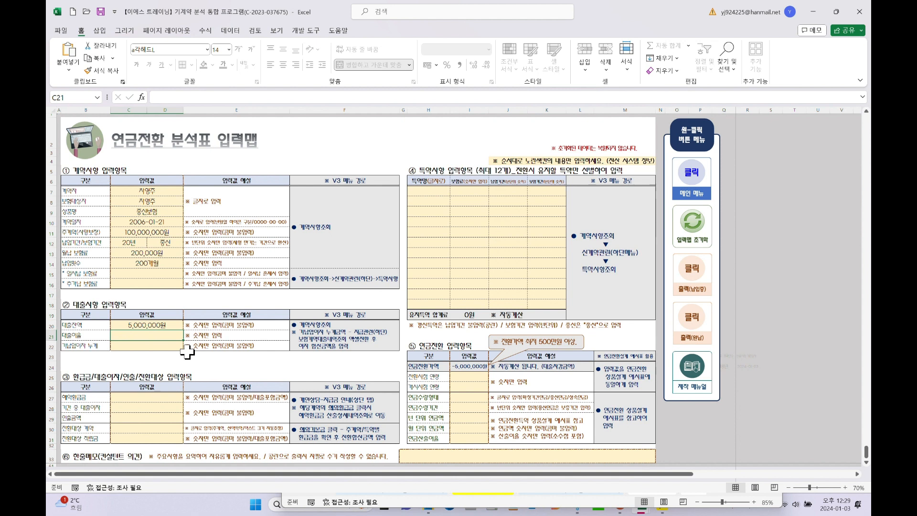
type("5.25")
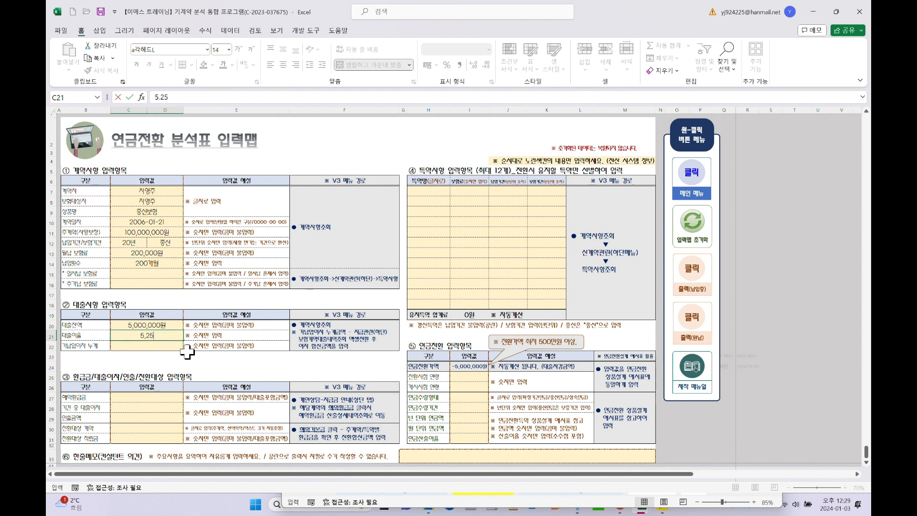
key("Return")
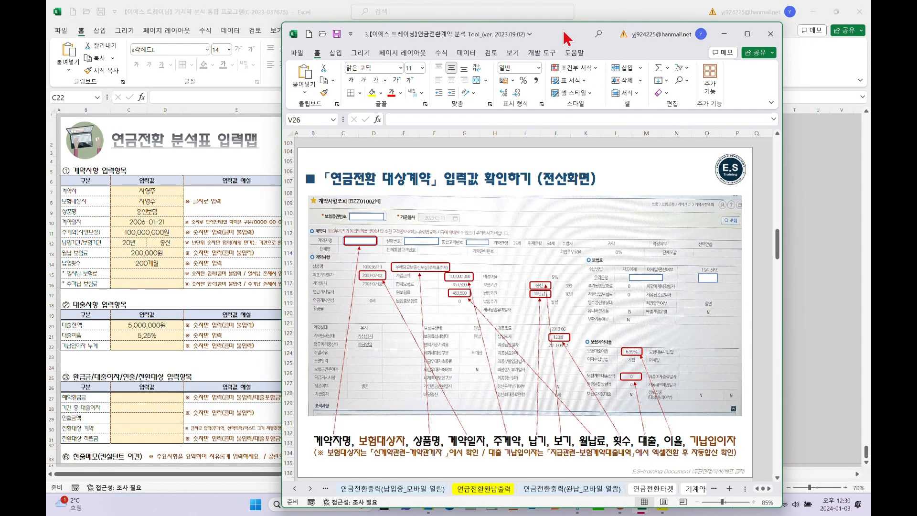
Move the reference guide window out of view and return to cell C22 of the input map
left_click_drag(567, 38, 585, 31)
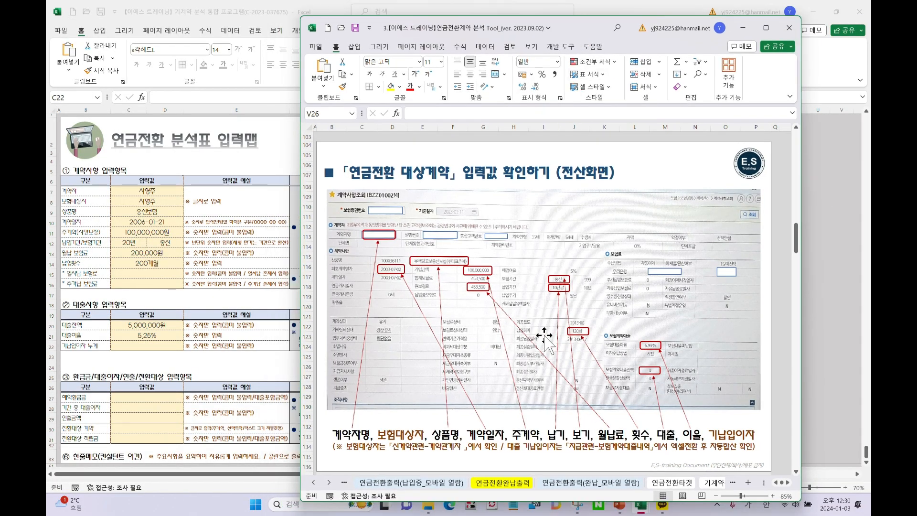
scroll(576, 286, "down", 3)
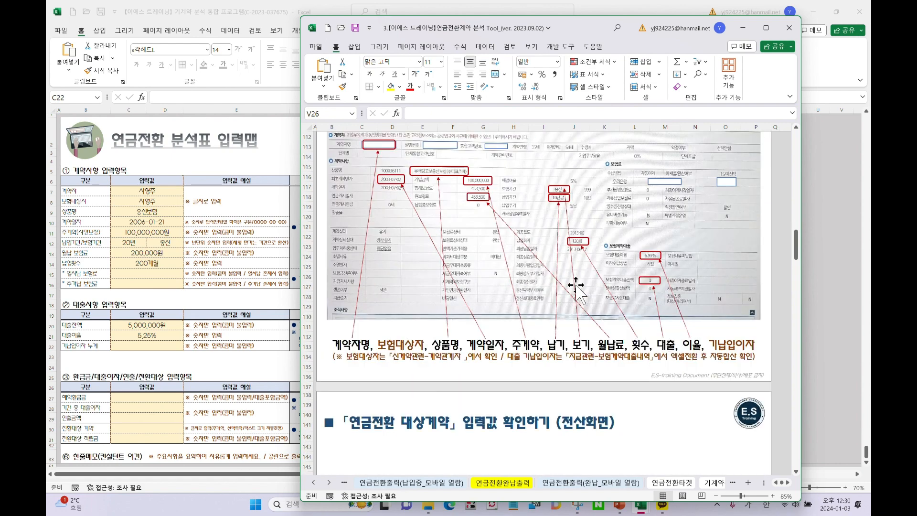
scroll(576, 286, "down", 4)
scroll(576, 285, "up", 4)
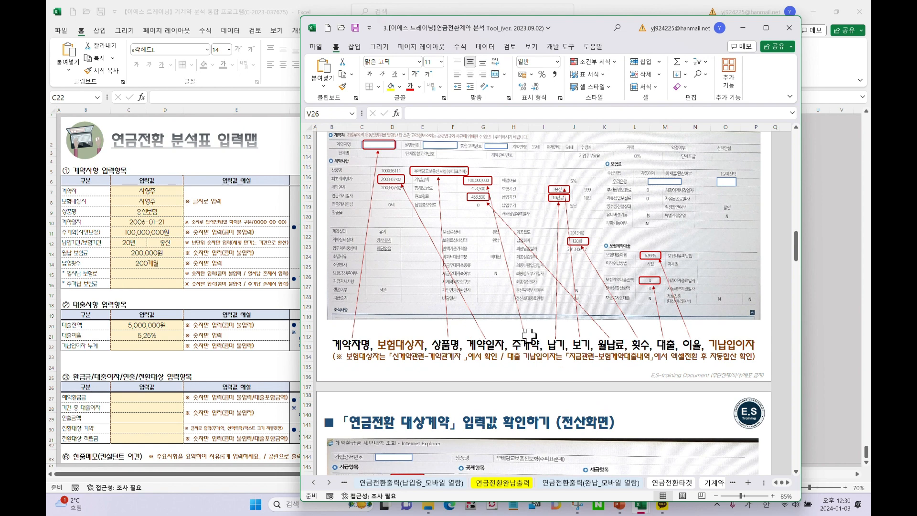
left_click_drag(582, 21, 870, 24)
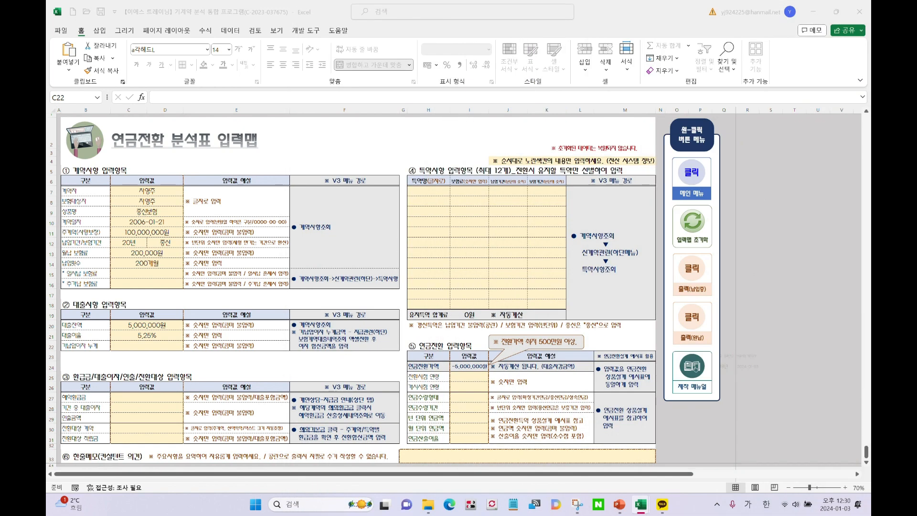
left_click(163, 346)
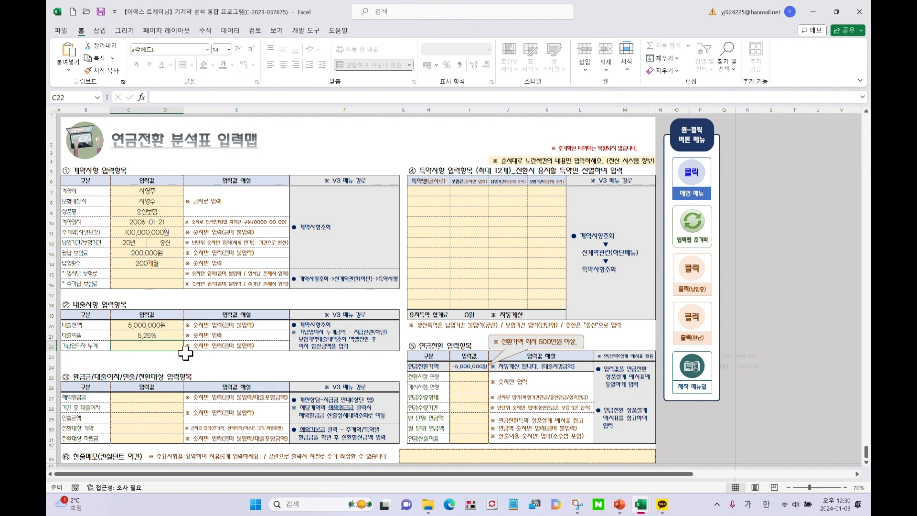
Enter 2 in C22 so cumulative paid interest shows 2,000,000원, and verify it
type("2000000")
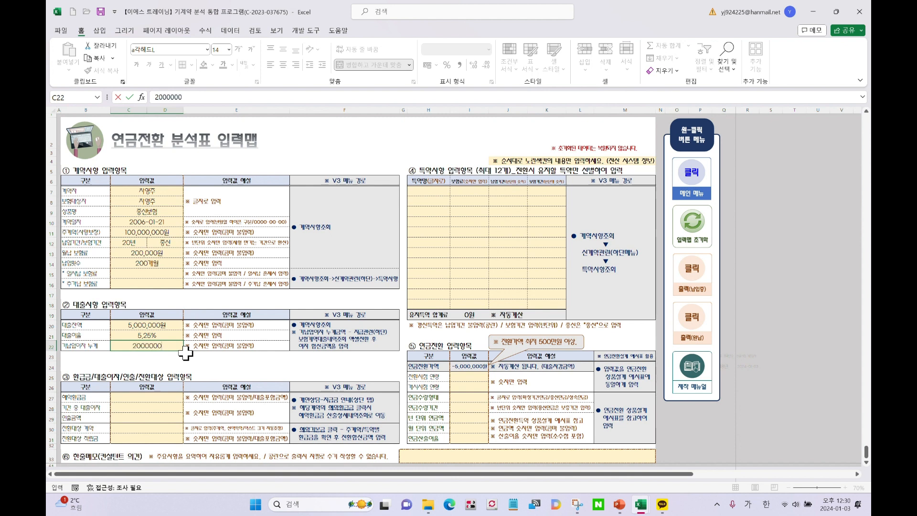
left_click(122, 329)
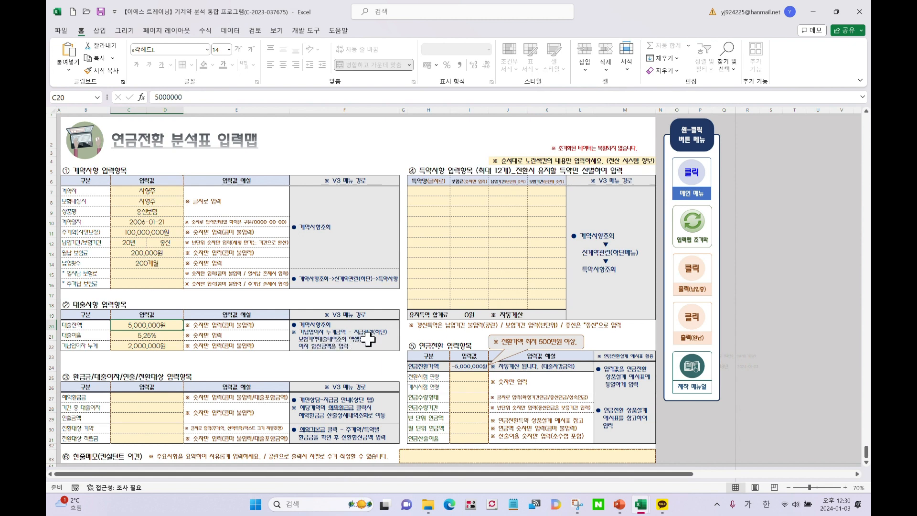
left_click(136, 346)
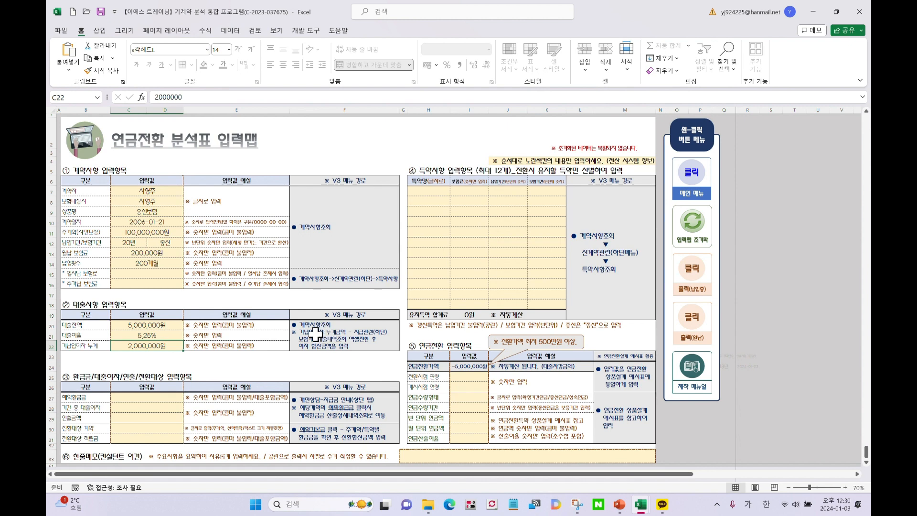
left_click(168, 377)
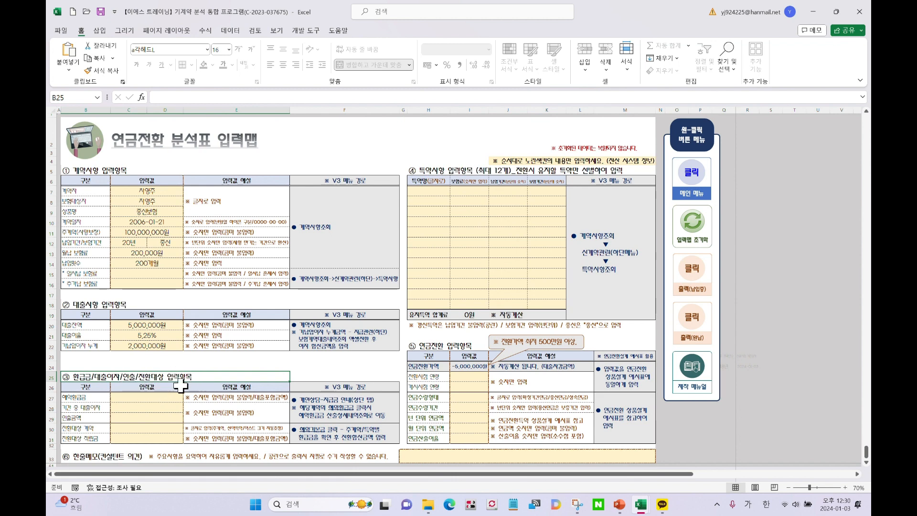
Bring the reference guide back over the right half, showing the surrender value screen capture
left_click(350, 410)
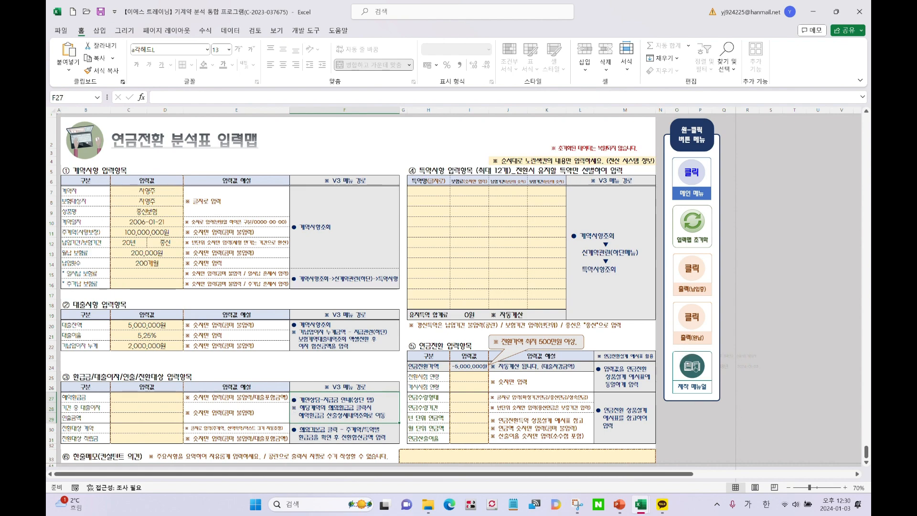
left_click_drag(916, 29, 544, 31)
scroll(505, 245, "down", 6)
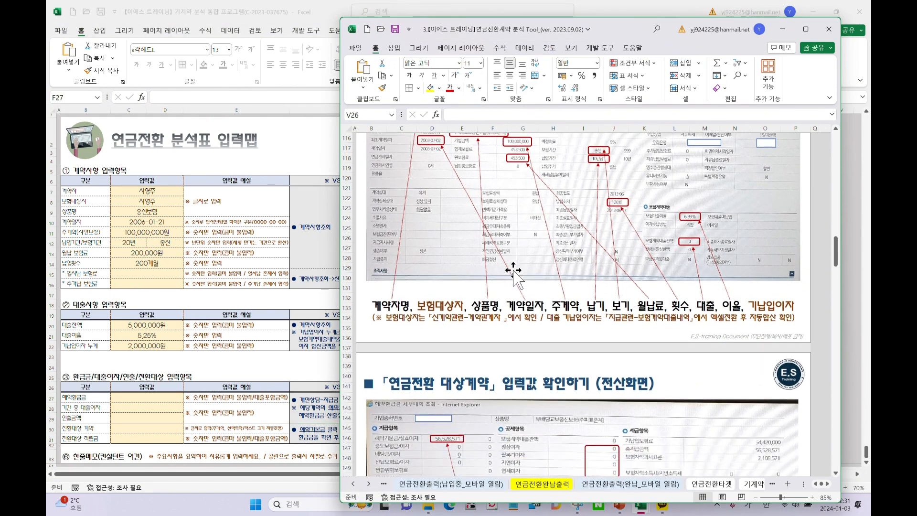
scroll(515, 272, "down", 3)
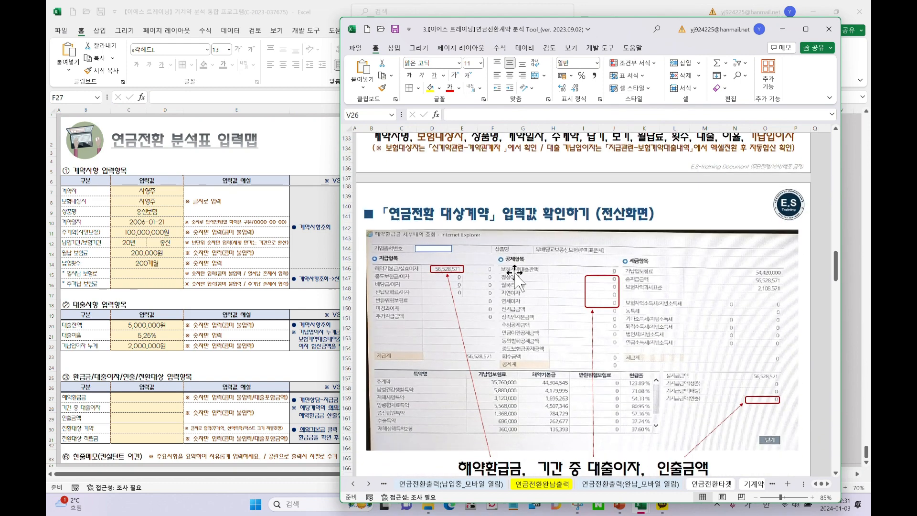
scroll(523, 237, "up", 1)
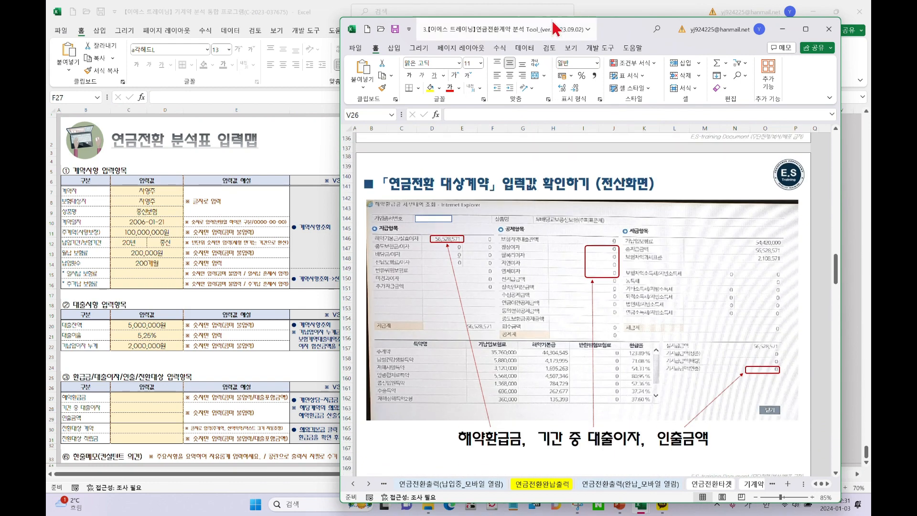
left_click_drag(579, 28, 664, 20)
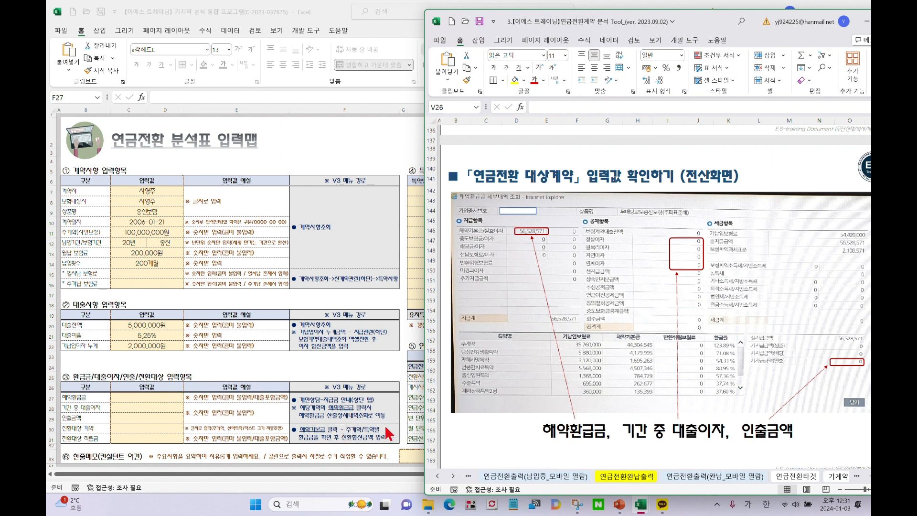
Slide the reference guide window off the right edge of the screen, uncovering the input map
left_click_drag(597, 26, 483, 22)
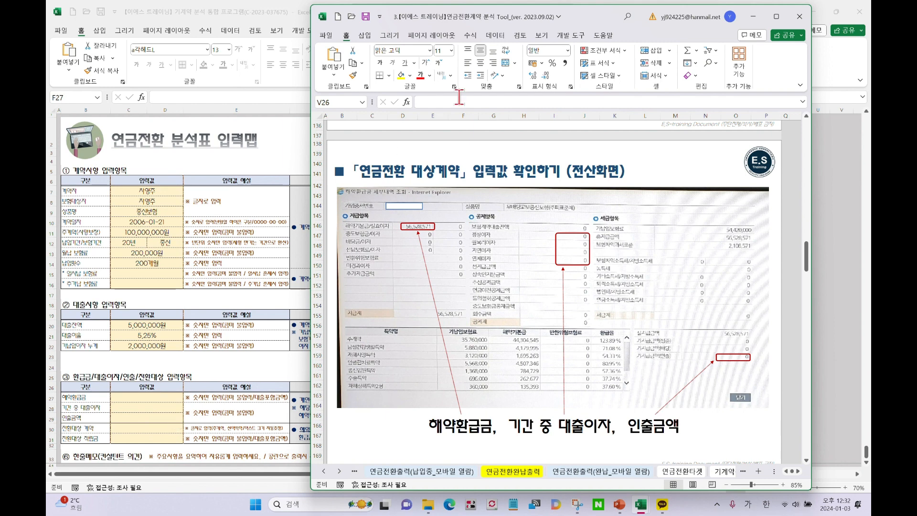
left_click_drag(579, 19, 916, 19)
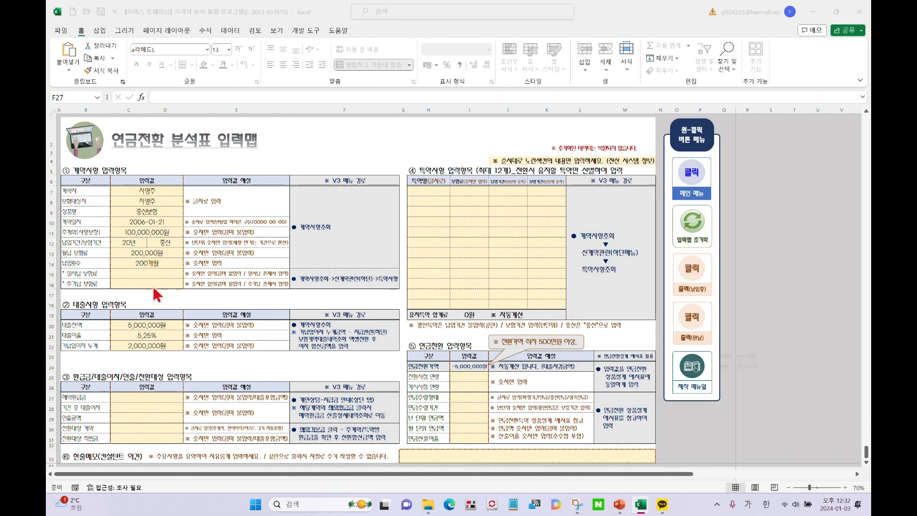
Enter 30,000,000 as the surrender value in cell C27
left_click(151, 396)
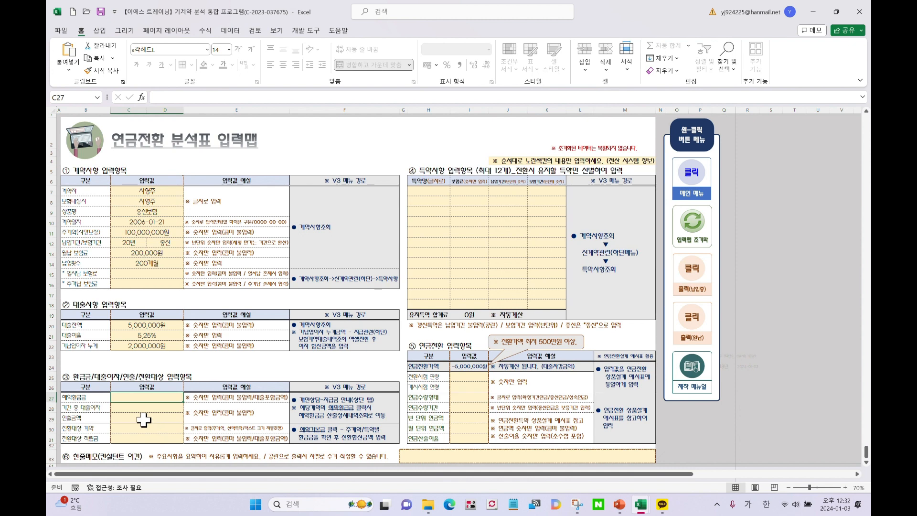
type("30")
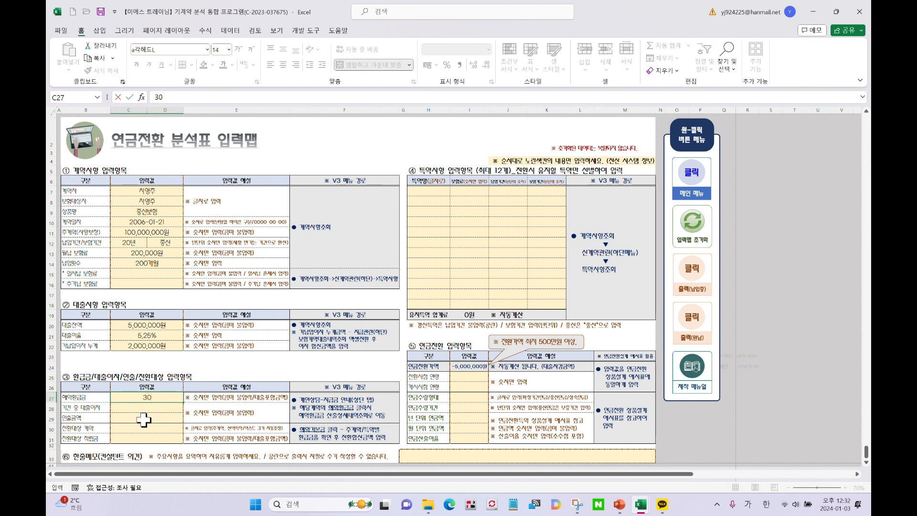
type("00000")
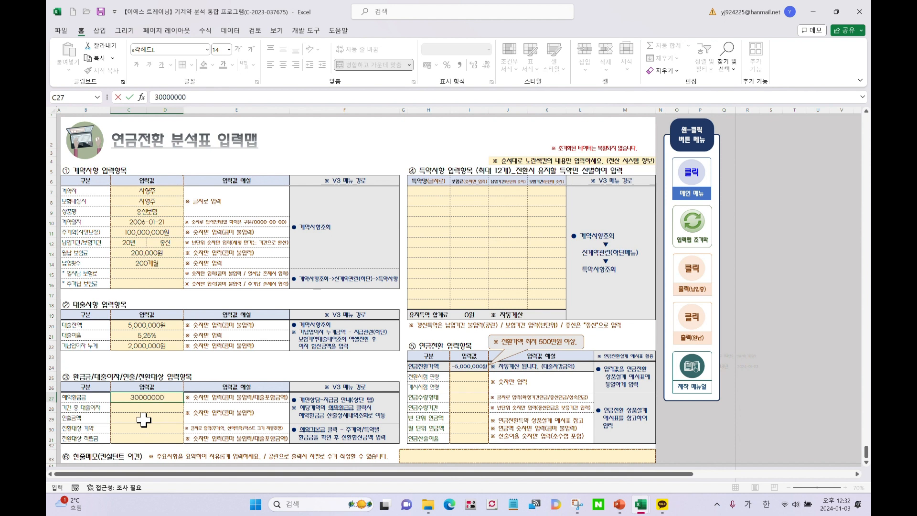
key("Return")
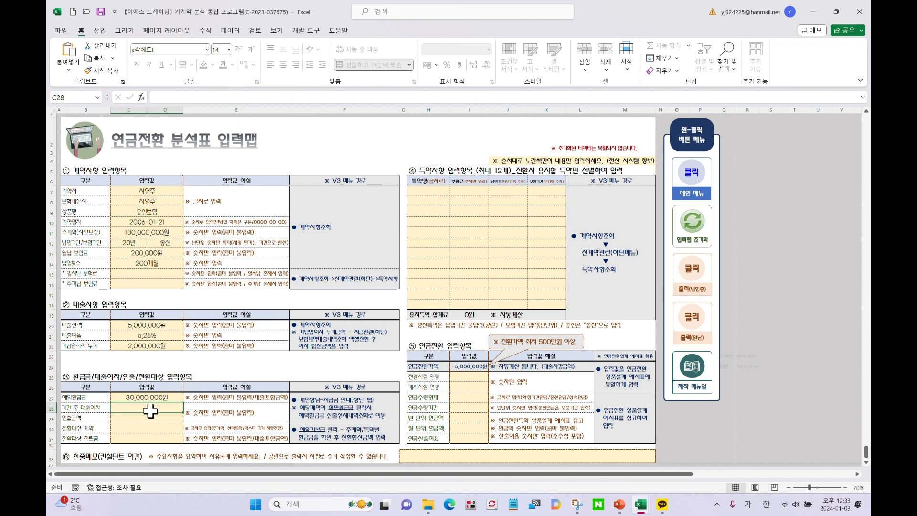
Enter 30,000 as the period loan interest in section ③
type("30000")
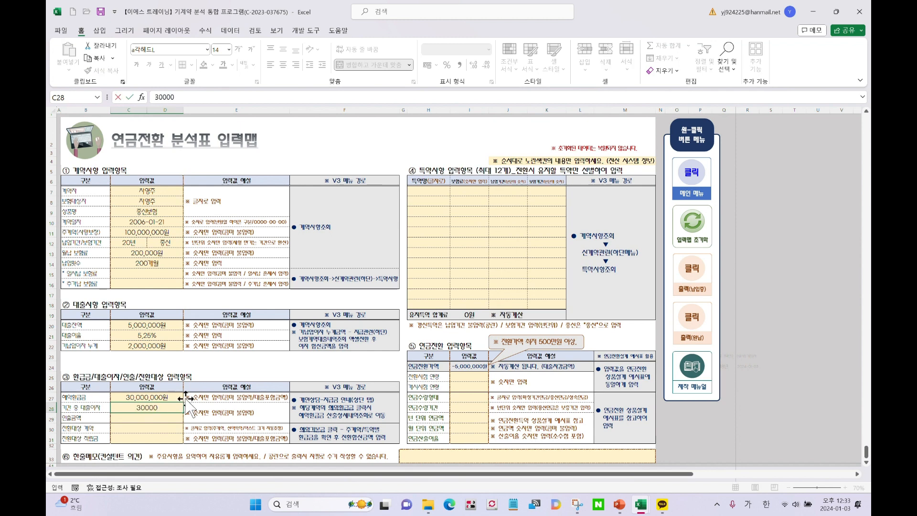
left_click(151, 345)
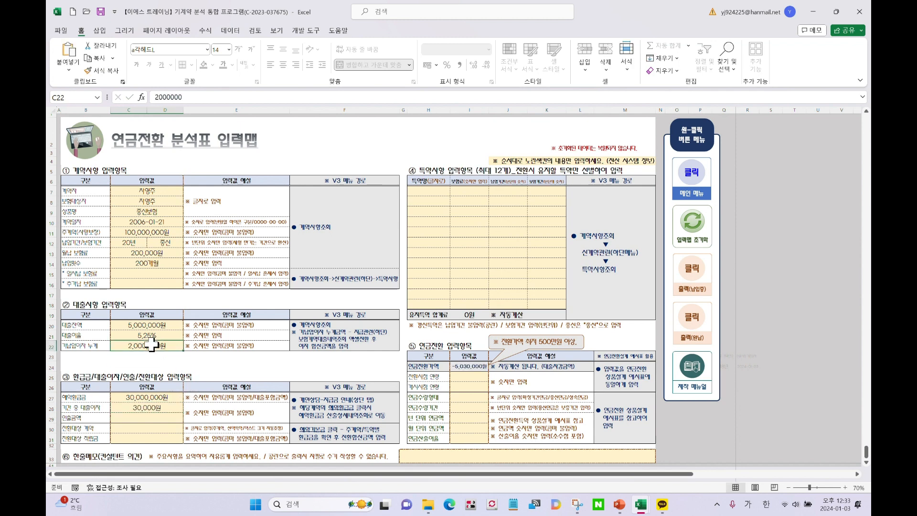
left_click(162, 417)
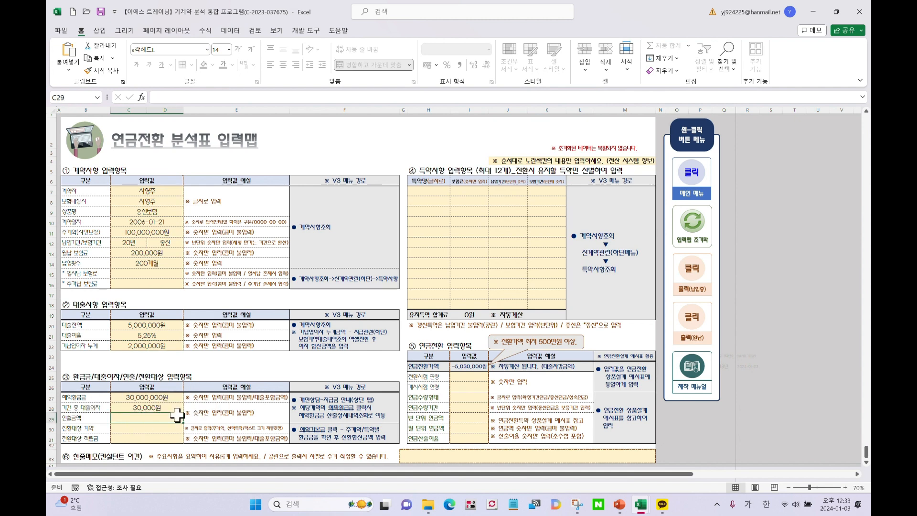
Select C27:C29 and then B30:B31 to review the section ③ entries
left_click(98, 397)
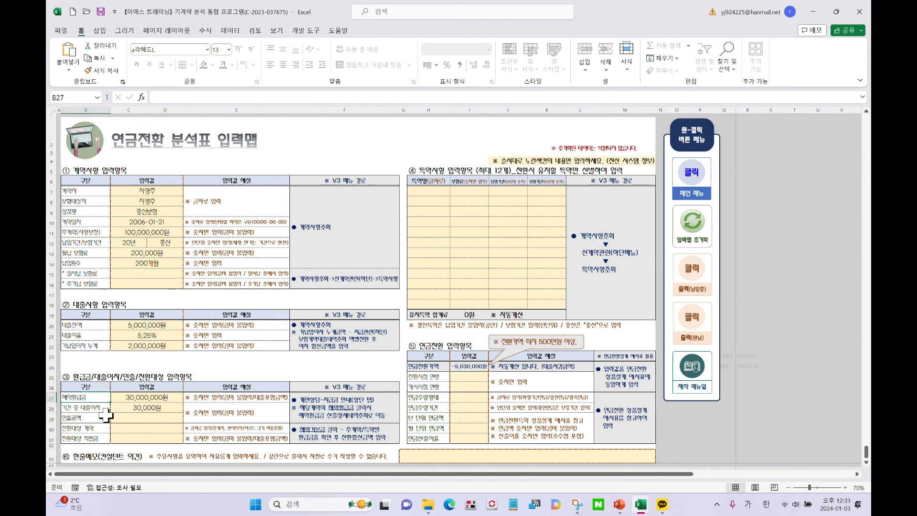
left_click(99, 409)
left_click_drag(148, 397, 151, 413)
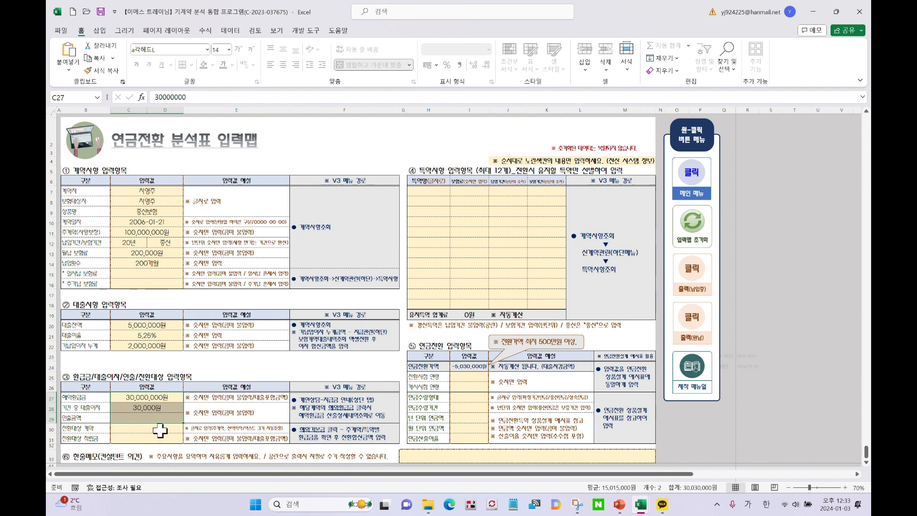
left_click(174, 428)
left_click_drag(93, 429, 95, 436)
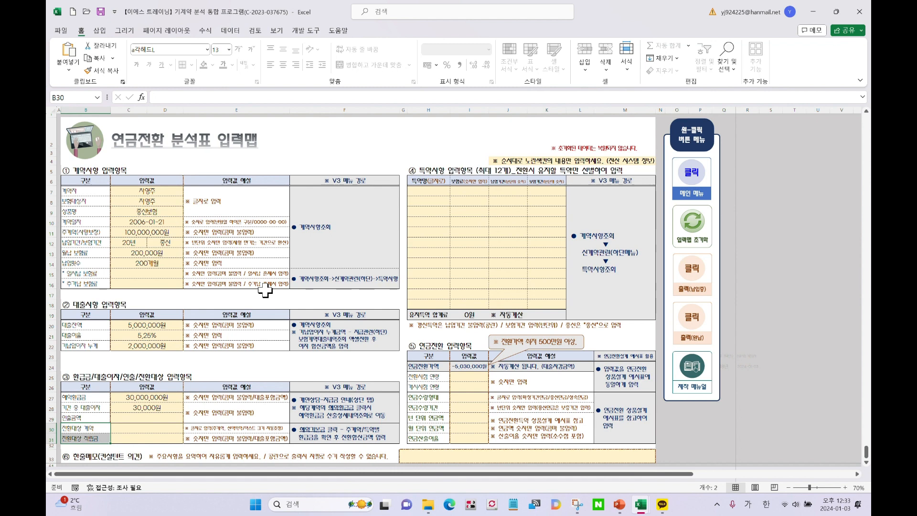
Select target-contract cell C30 and bring the Tool guide workbook over the sheet
left_click(133, 425)
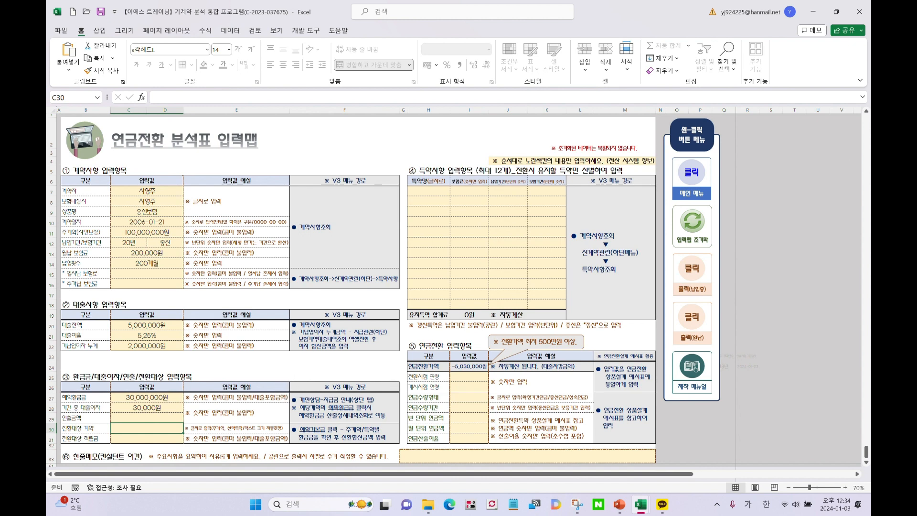
left_click_drag(916, 55, 514, 19)
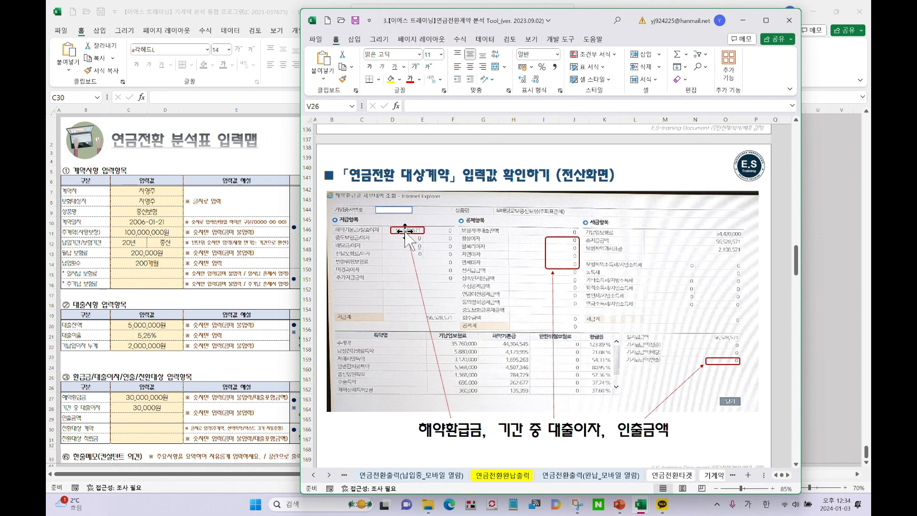
Scroll the guide to the target contract and reserve slide, then return to the input sheet
scroll(415, 248, "down", 9)
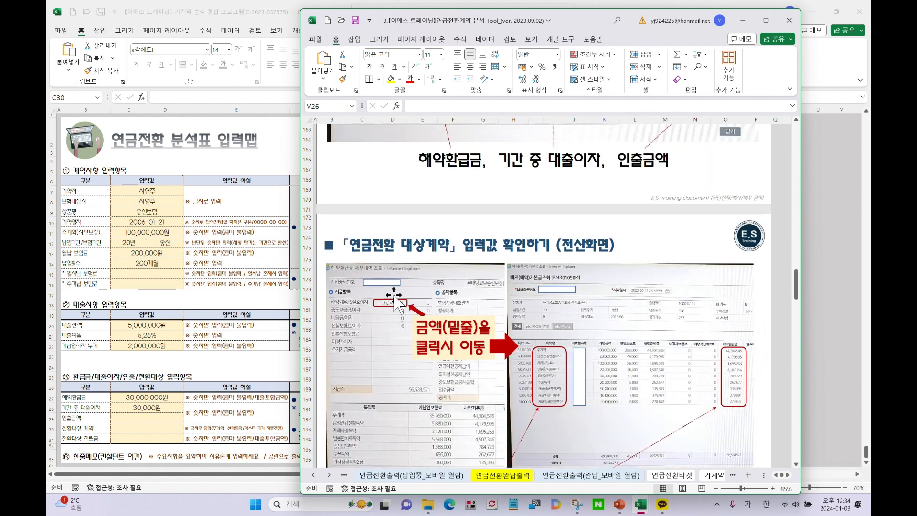
scroll(403, 312, "down", 3)
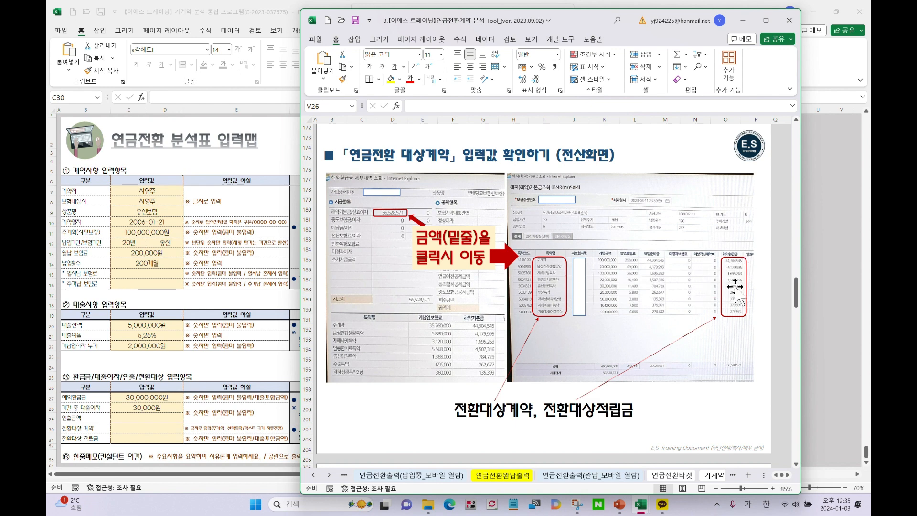
left_click(148, 438)
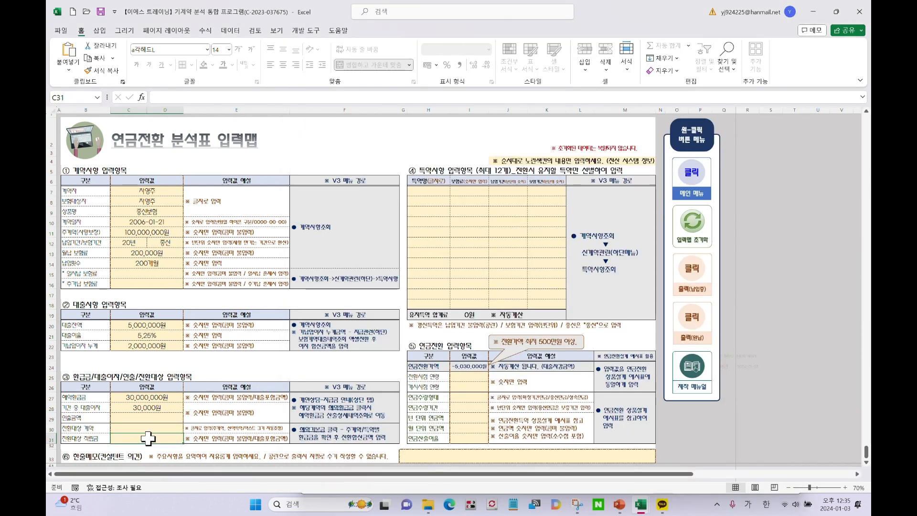
Move the Tool workbook out of the way and reactivate the input sheet
mouse_move(640, 504)
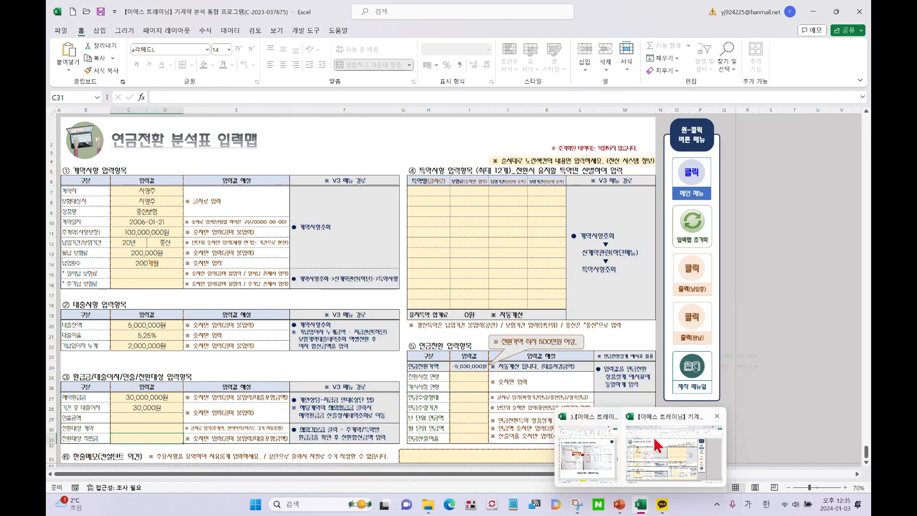
left_click(586, 416)
left_click_drag(584, 14, 870, 13)
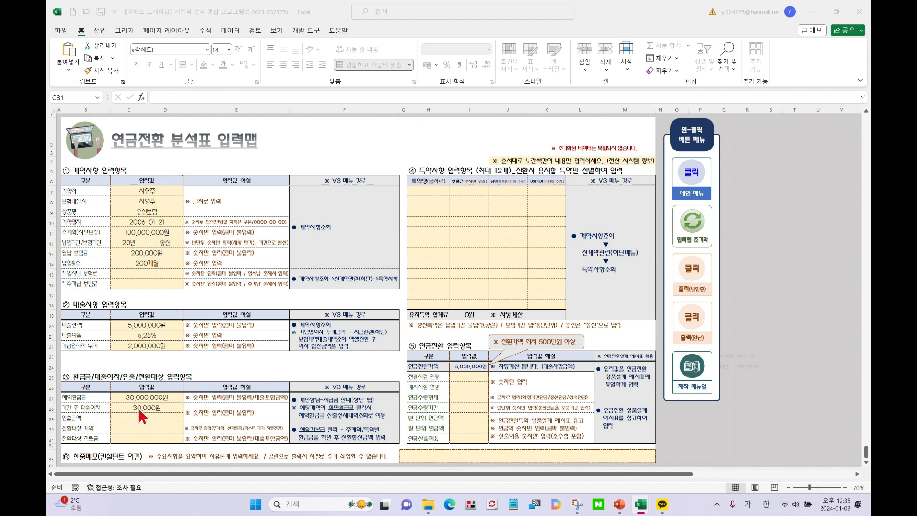
left_click(130, 420)
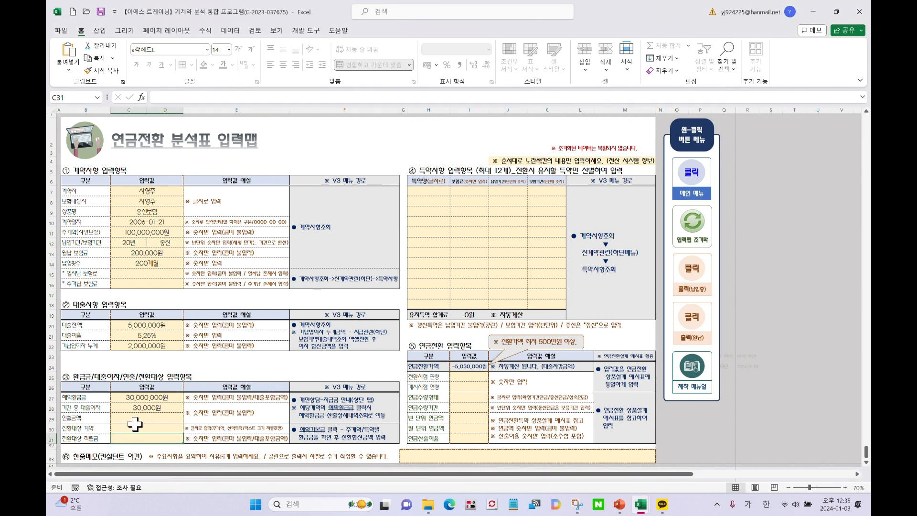
Enter target contracts 주계약,재해사망,종신입원 in C30 and target reserve 20,000,000 in C31
left_click(136, 426)
type("주")
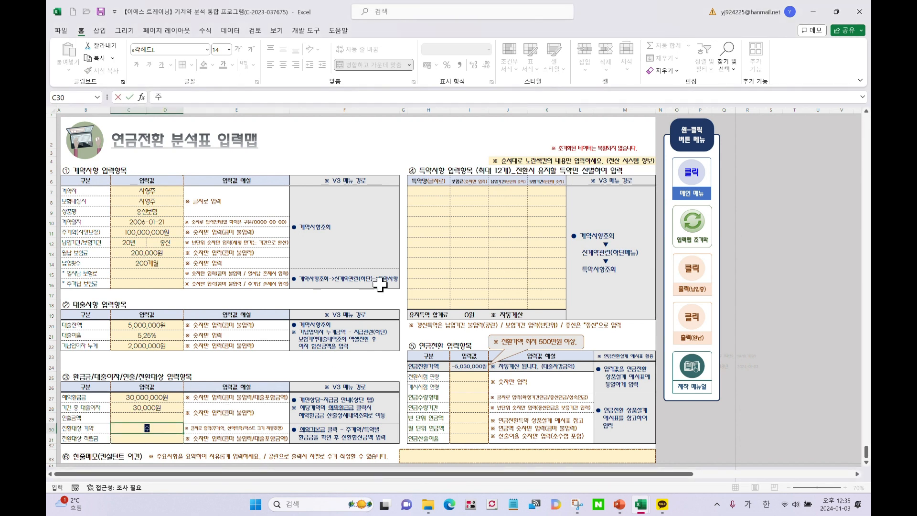
type("계약,재해사망")
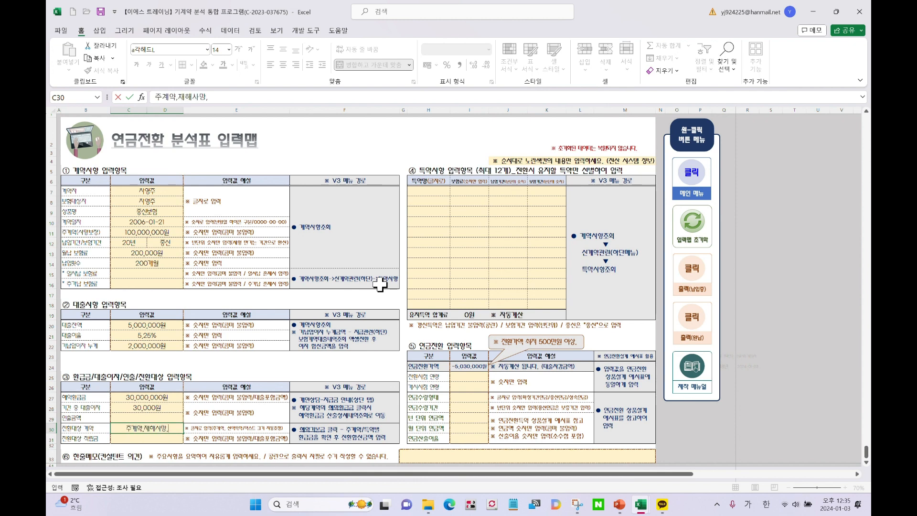
type(",종신입원")
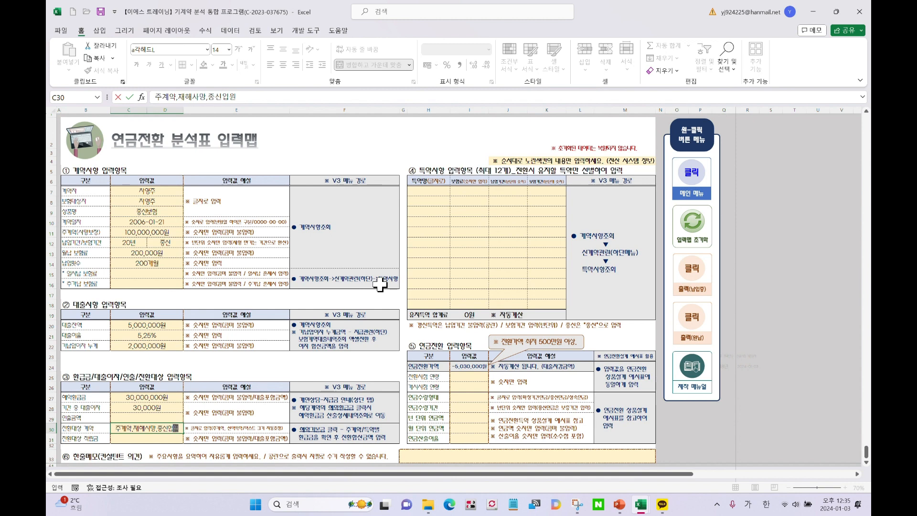
key("Return")
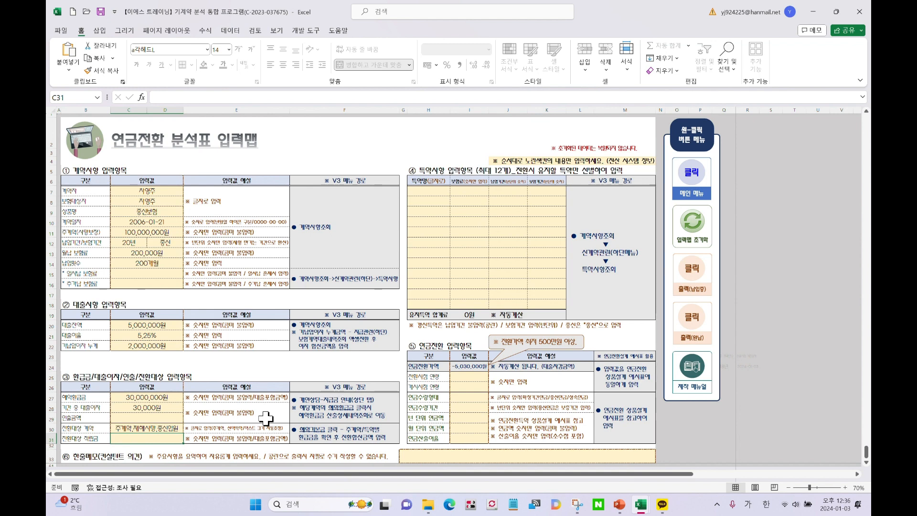
type("2")
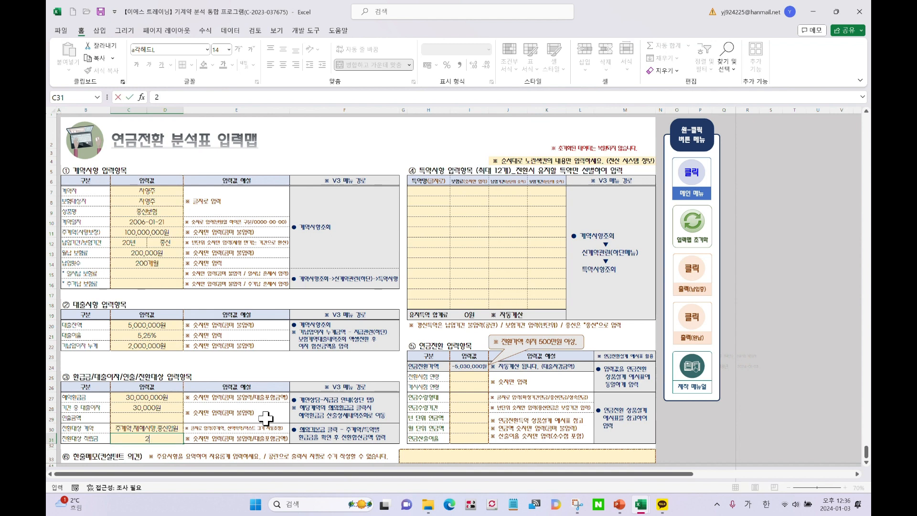
type("0,000,000")
key("Return")
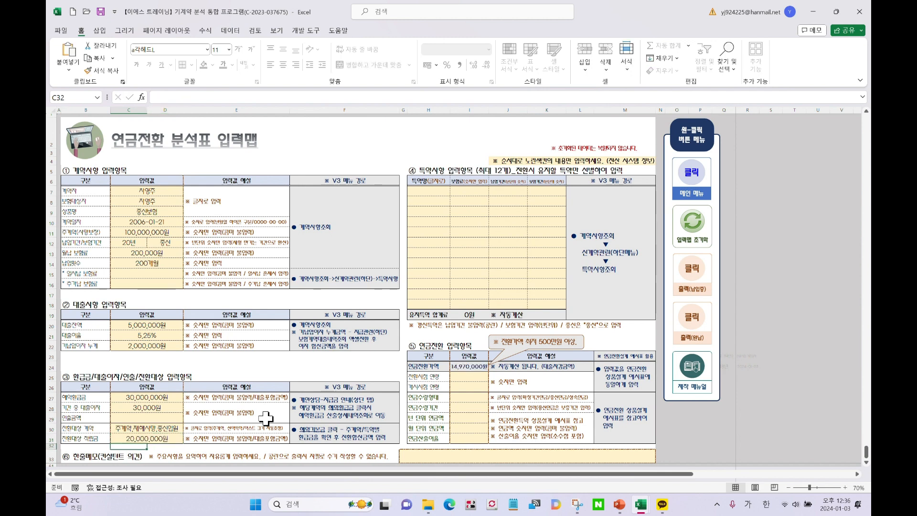
left_click(92, 377)
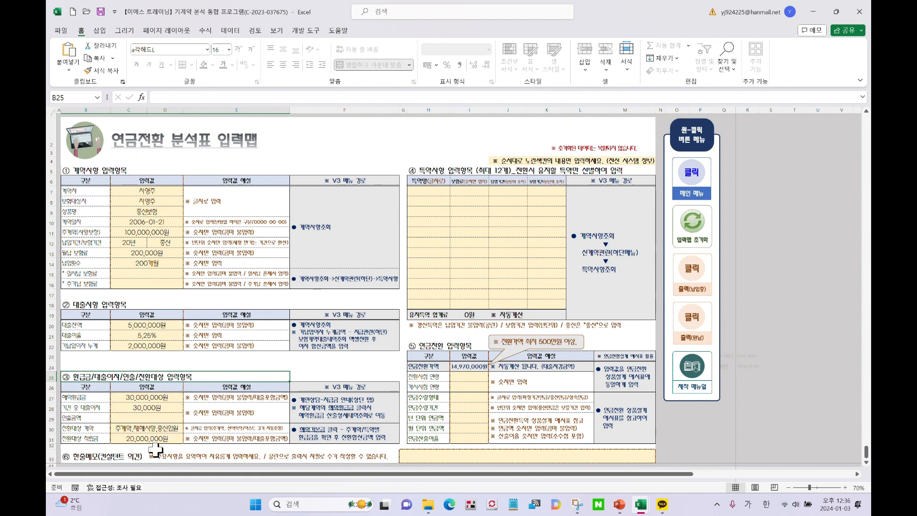
Highlight the section ④ rider area H7:K18, then bring the Tool guide back over the sheet
left_click(425, 170)
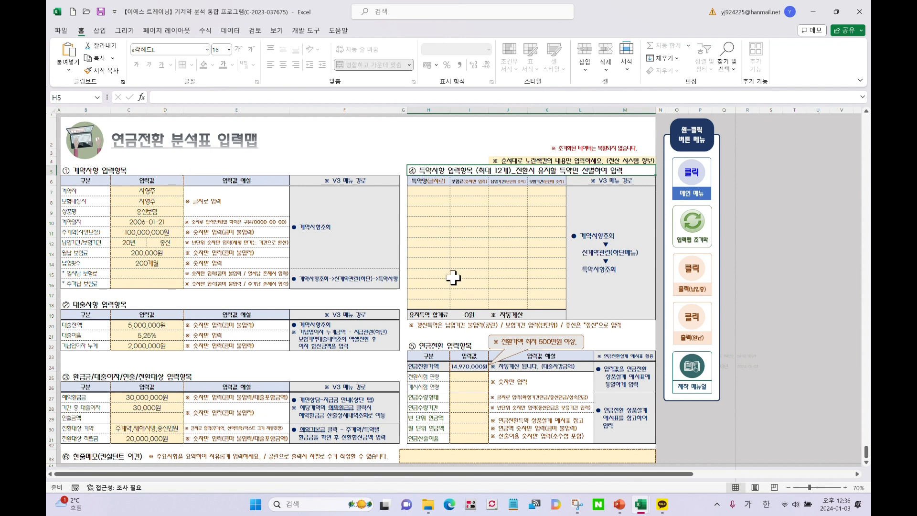
left_click_drag(428, 193, 549, 304)
left_click(494, 249)
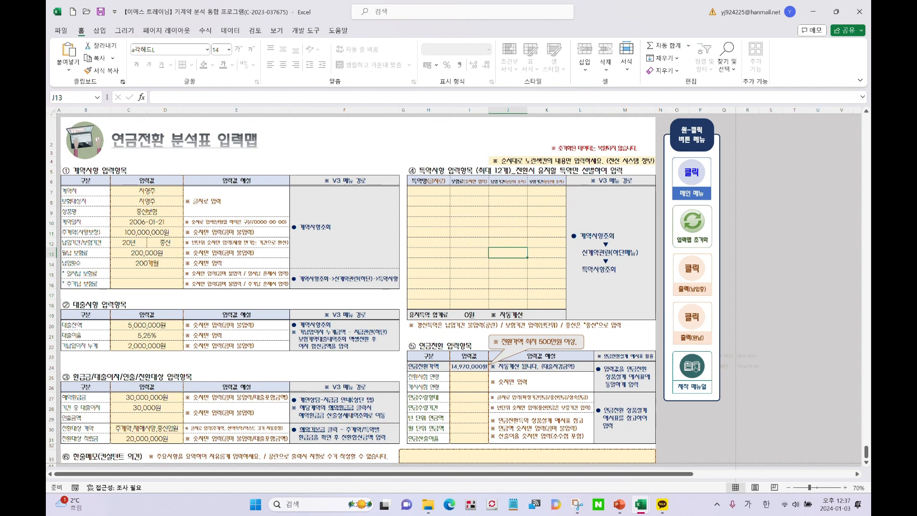
left_click_drag(916, 24, 363, 32)
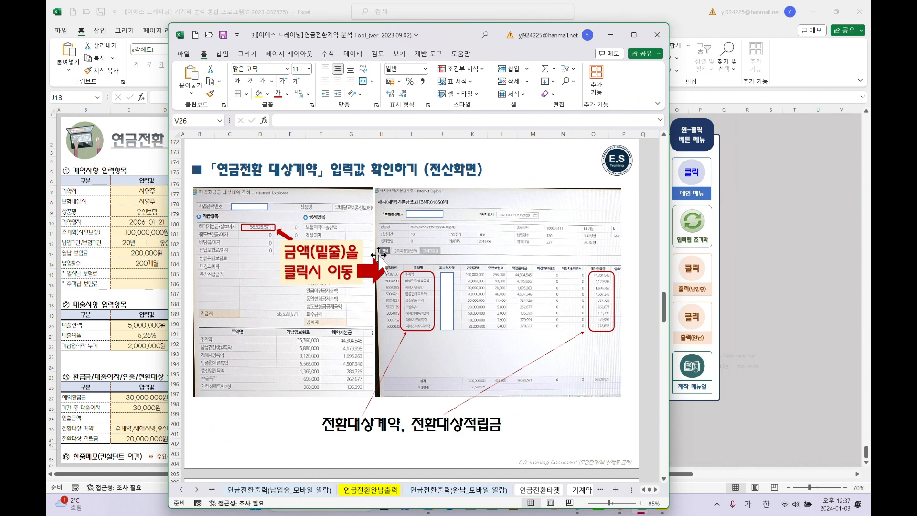
Scroll through the guide's section ⑤ slides, then move the Tool workbook away and reactivate the input sheet
scroll(377, 259, "down", 3)
scroll(377, 259, "down", 15)
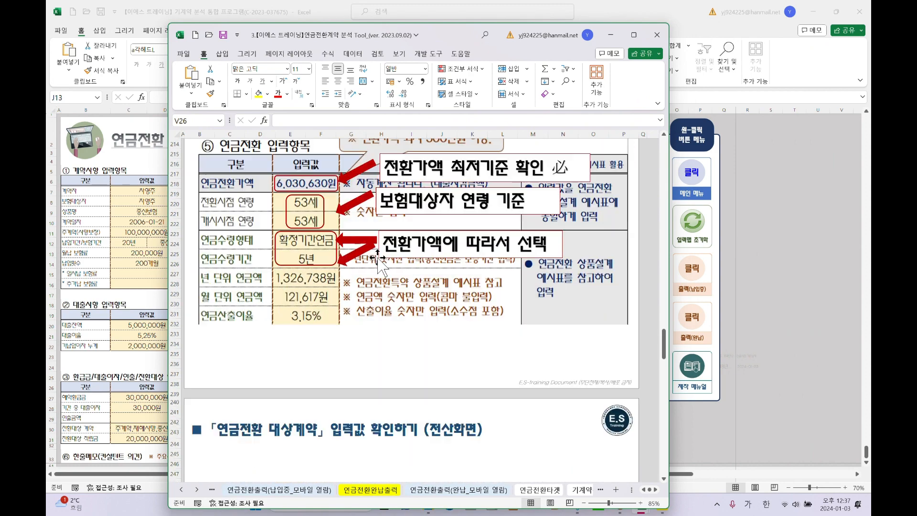
scroll(378, 259, "down", 16)
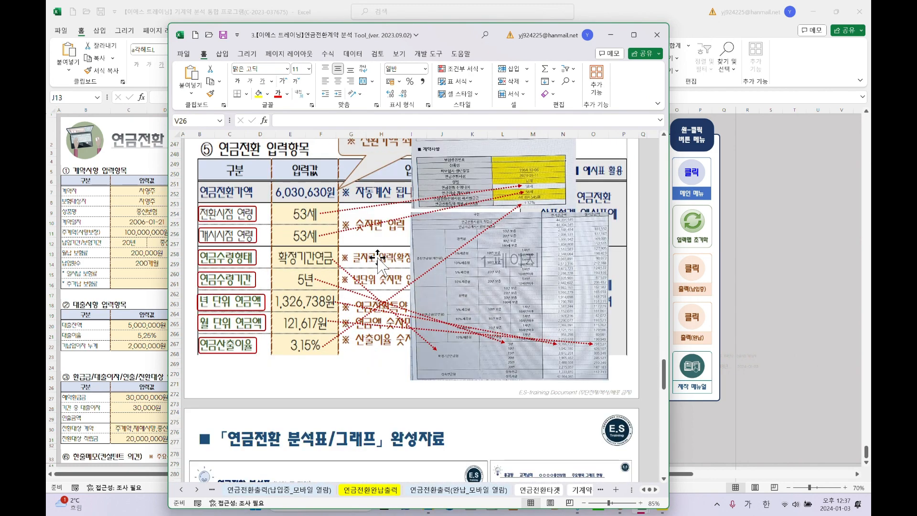
scroll(378, 260, "down", 12)
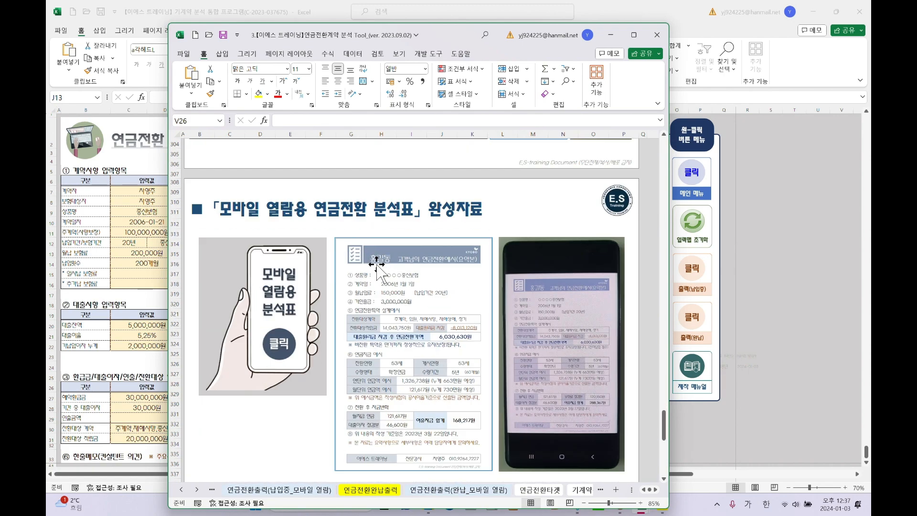
scroll(378, 265, "up", 16)
scroll(377, 265, "up", 20)
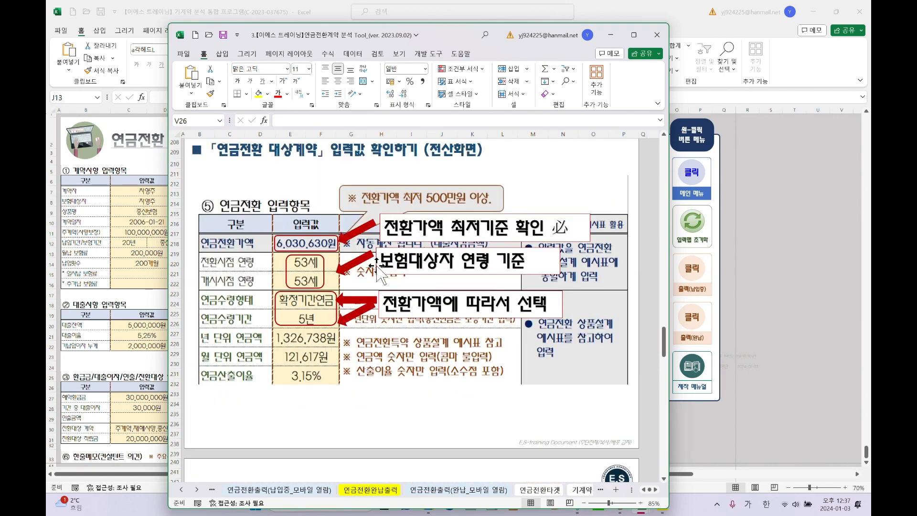
scroll(377, 266, "up", 8)
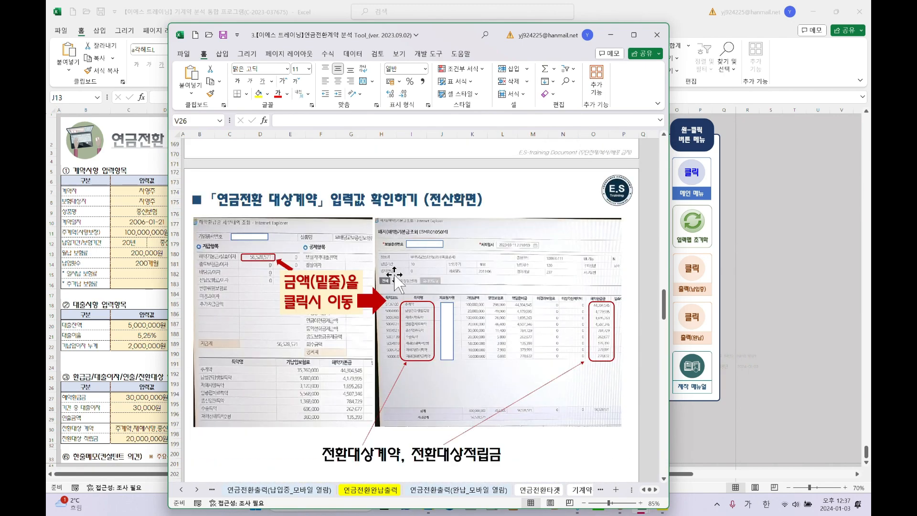
left_click_drag(360, 35, 907, 34)
left_click(612, 267)
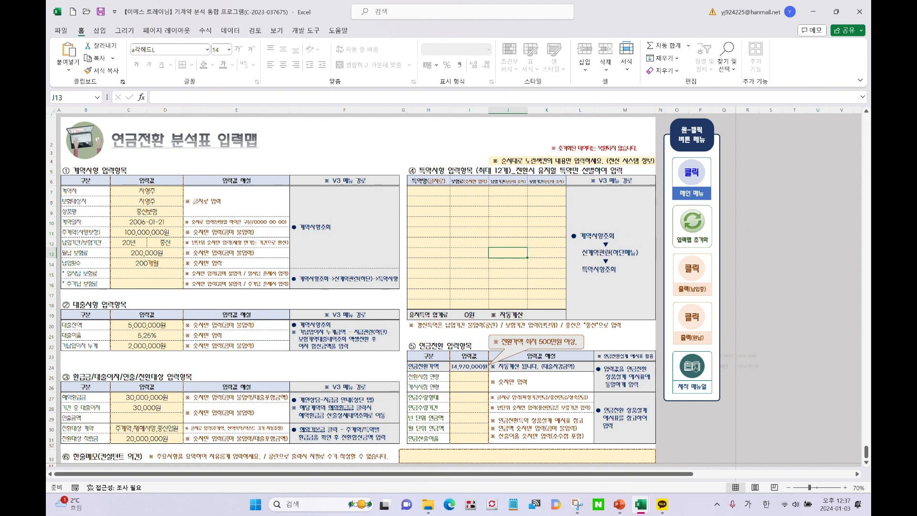
scroll(605, 267, "up", 6)
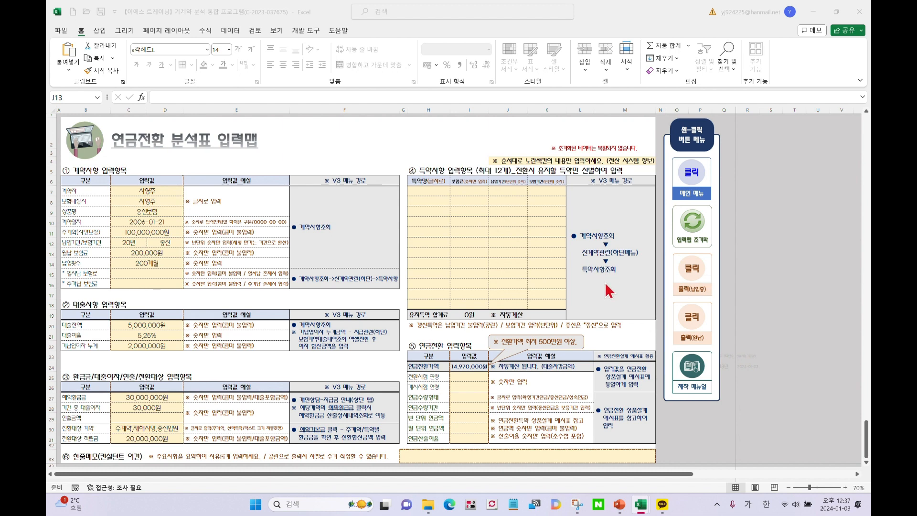
left_click(437, 190)
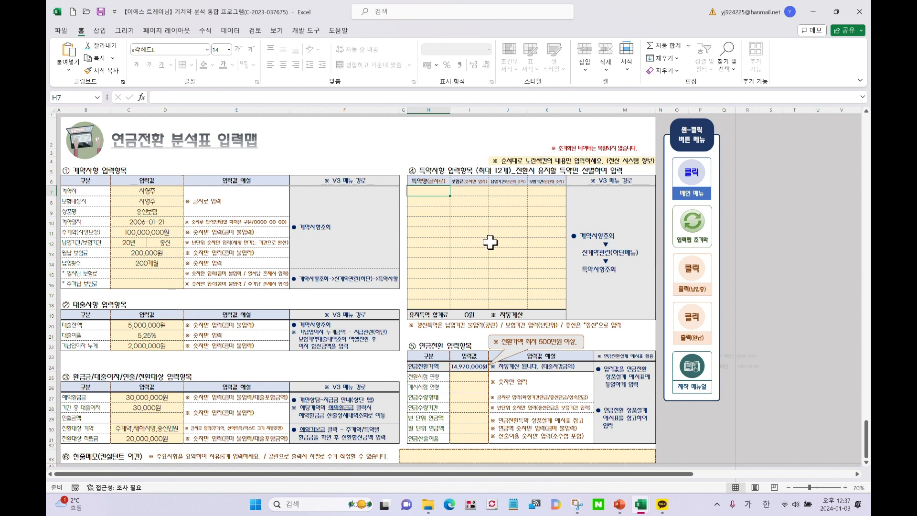
Enter rider names 남성건강, 암종합, 재해치료비 and 수술 in H7:H10
type("남성거")
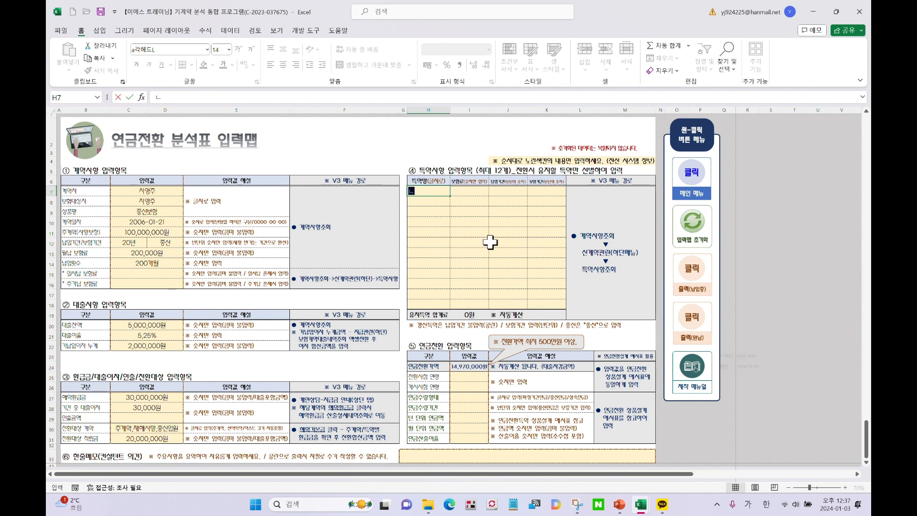
type("ㄴ강")
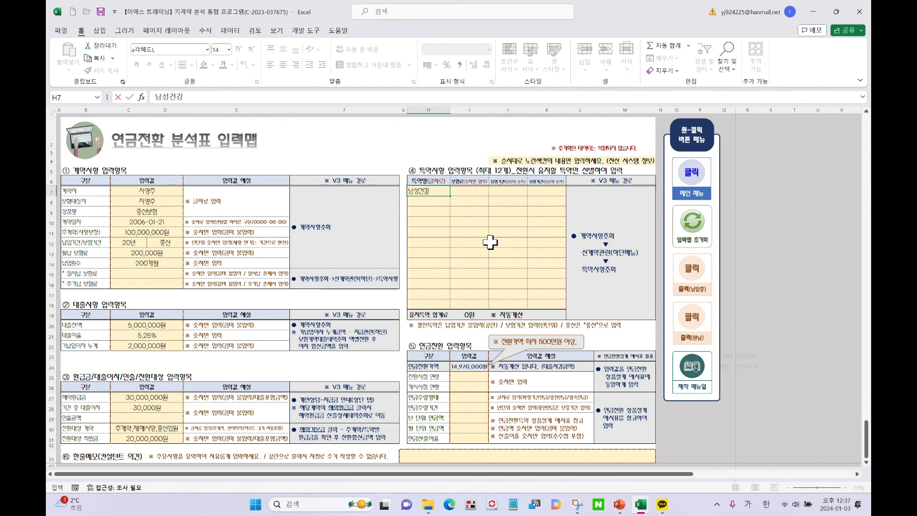
key("Return")
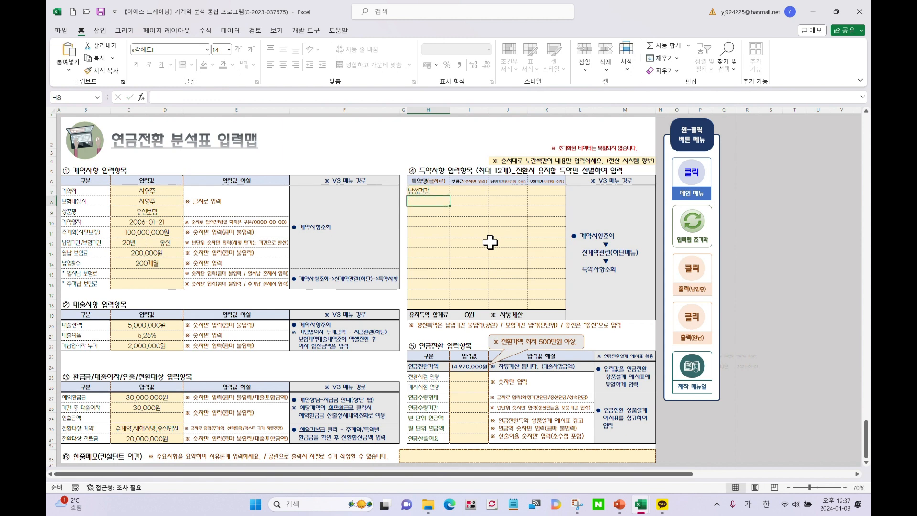
type("암종합")
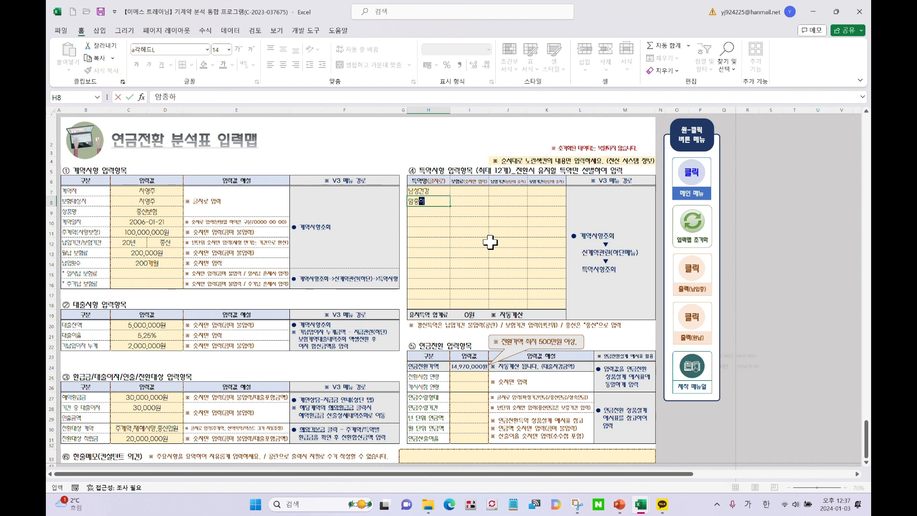
key("Return")
type("재")
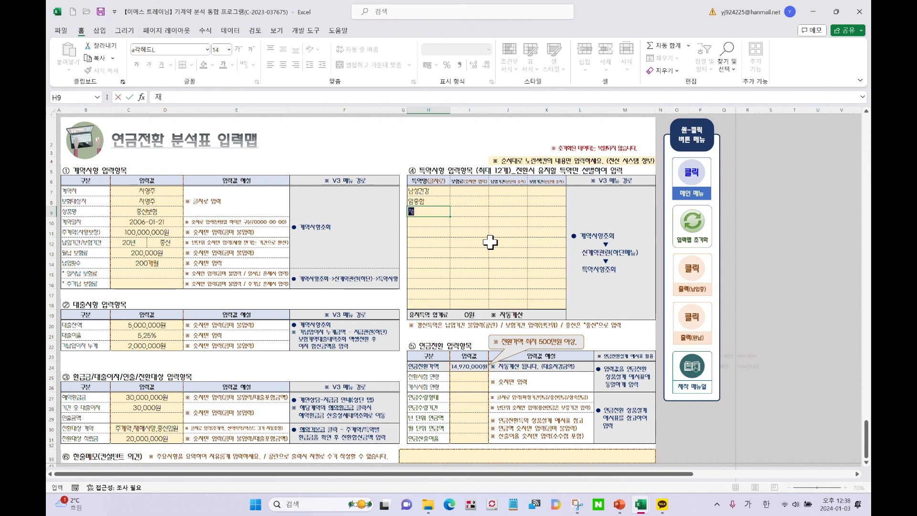
type("해칠료비")
key("Return")
type("ㅅ")
type("수술")
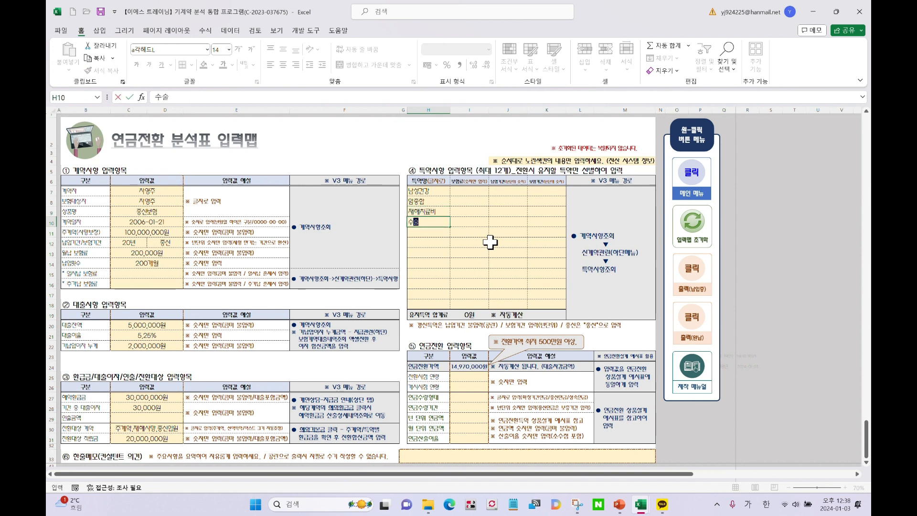
key("Return")
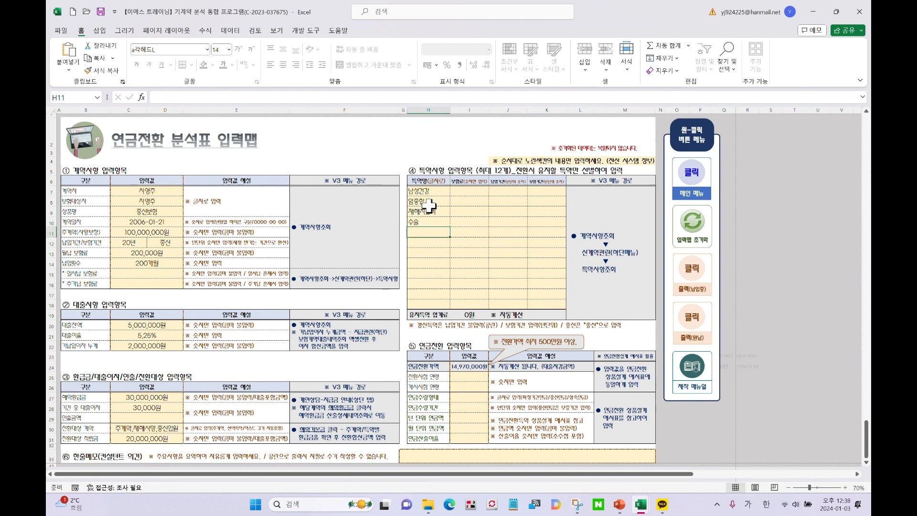
Select the four rider names H7:H10, then move to I7 for the first amount
left_click_drag(425, 192, 432, 225)
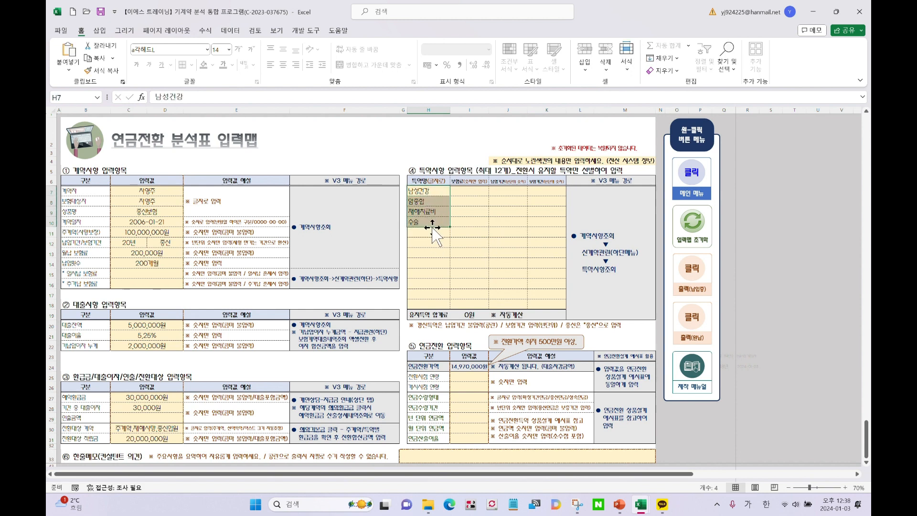
left_click_drag(433, 195, 434, 226)
left_click_drag(438, 191, 436, 226)
left_click(470, 192)
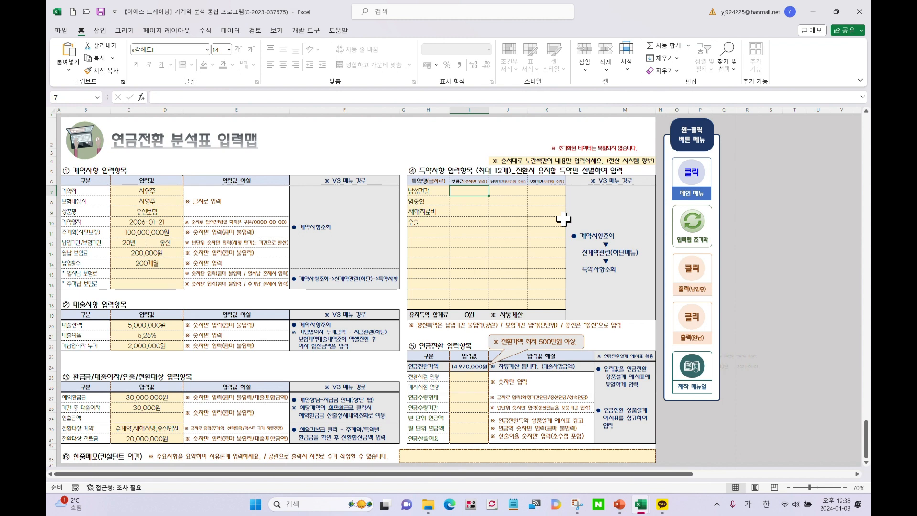
Enter rider amounts 15,000, 12,000, 5,000 and 6,000 in I7:I10 and check their 38,000원 total
type("15000")
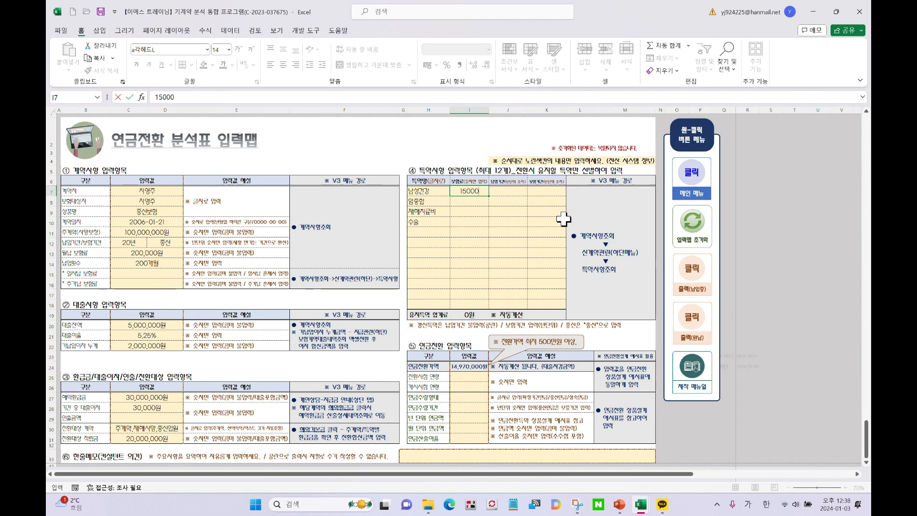
key("Return")
type("12")
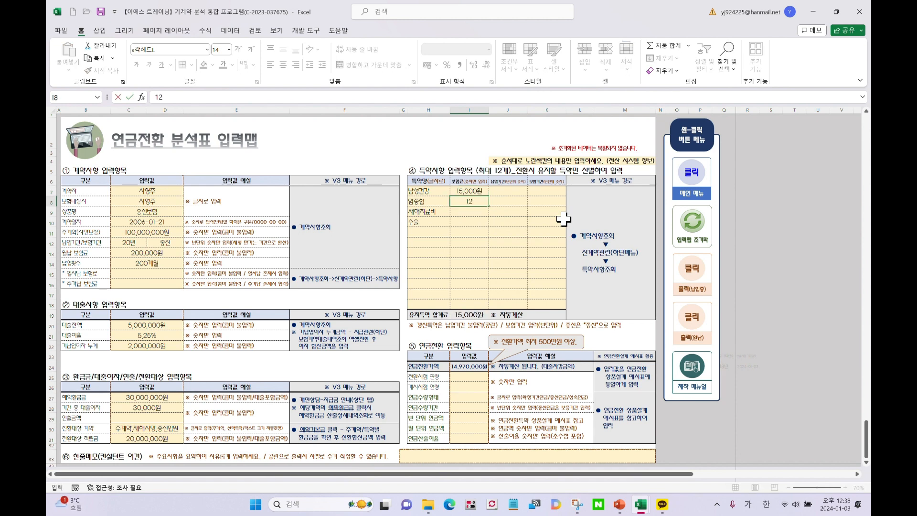
type(",000")
key("Return")
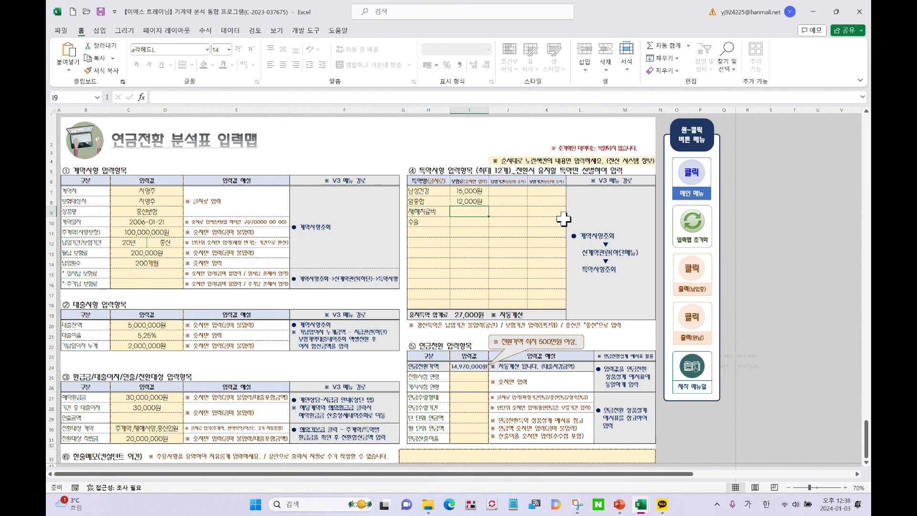
type("5000")
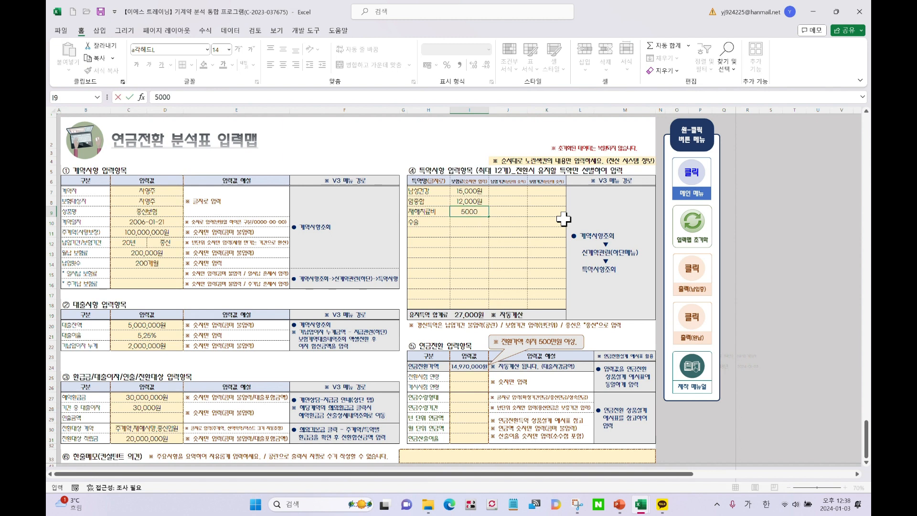
key("Return")
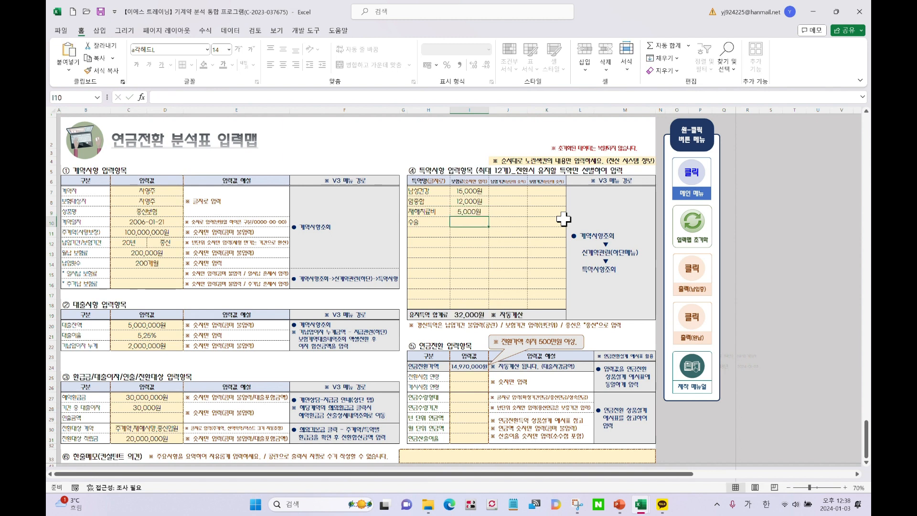
type("6,000")
key("Return")
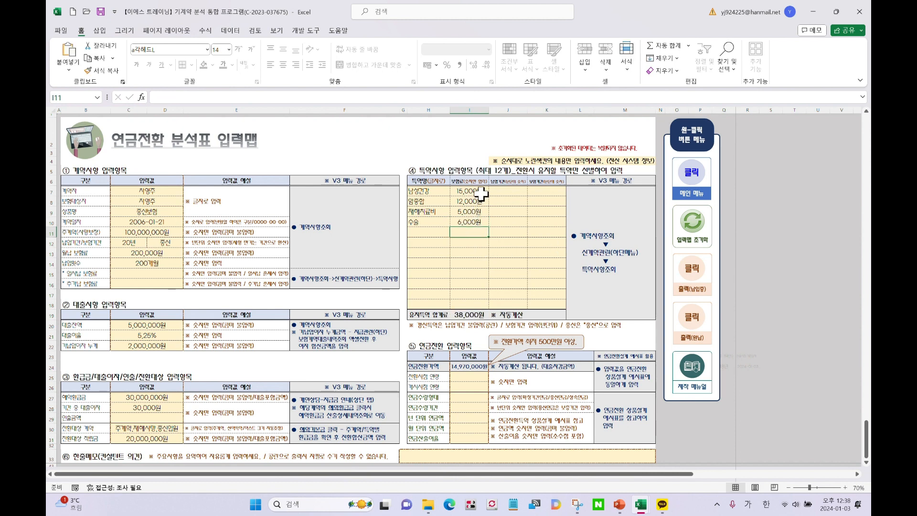
left_click_drag(478, 192, 480, 239)
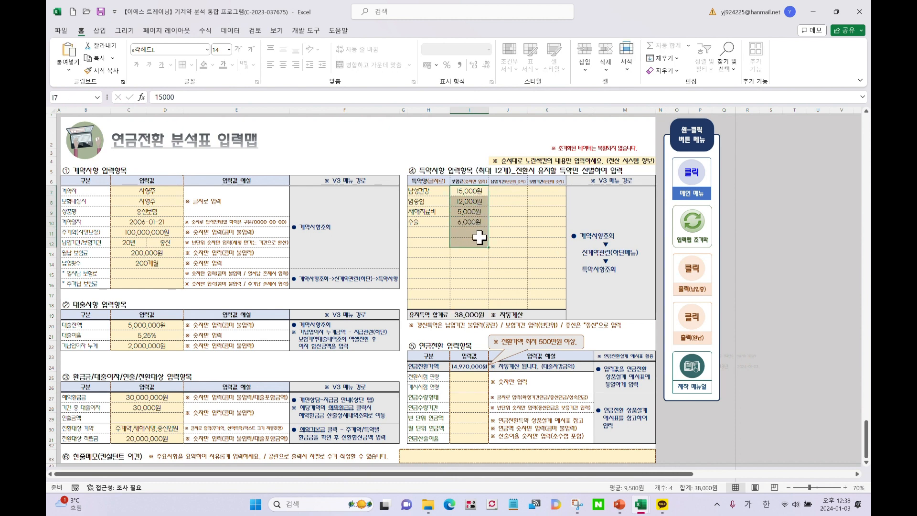
left_click(507, 242)
left_click(507, 191)
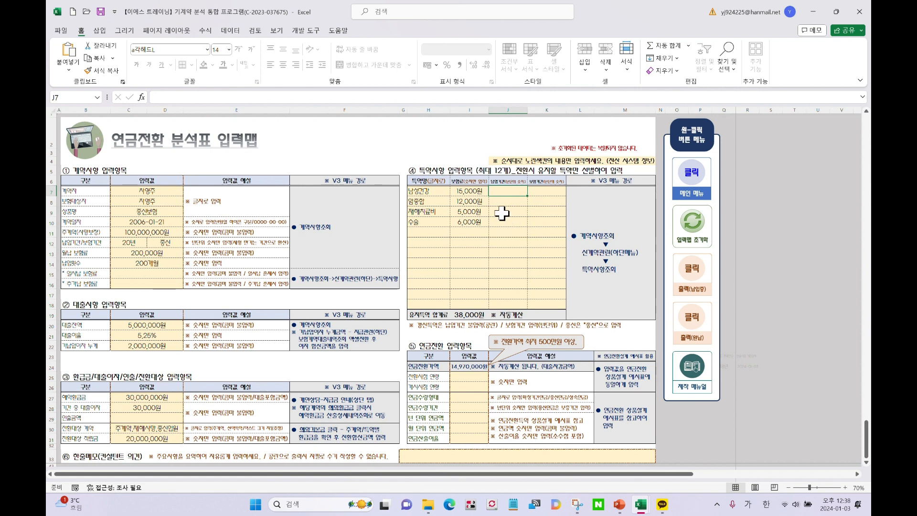
Enter a 20-year period for each of the four riders in J7:J10
type("20")
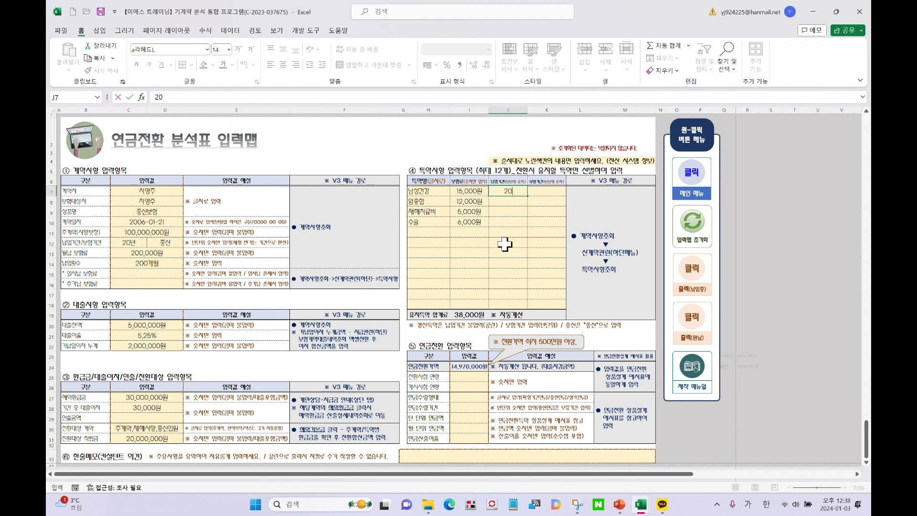
key("Return")
type("20")
key("Return")
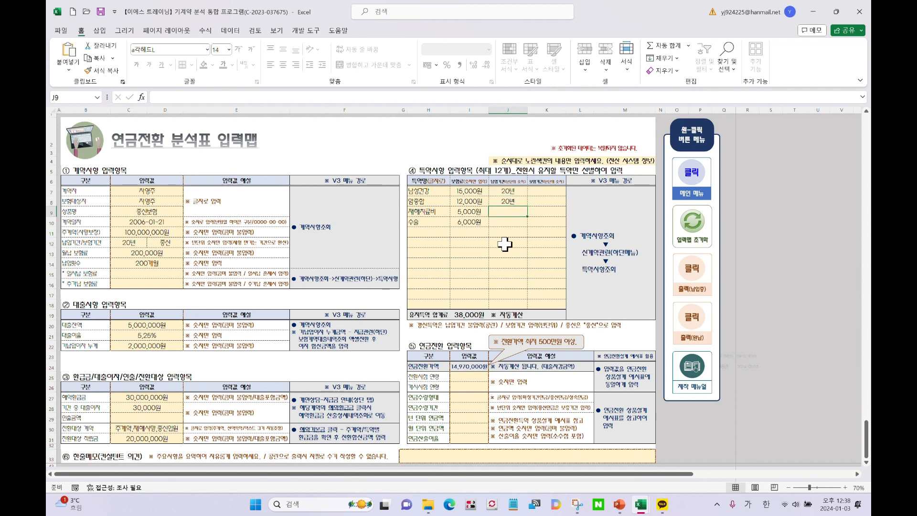
type("20")
key("Return")
type("20")
key("Return")
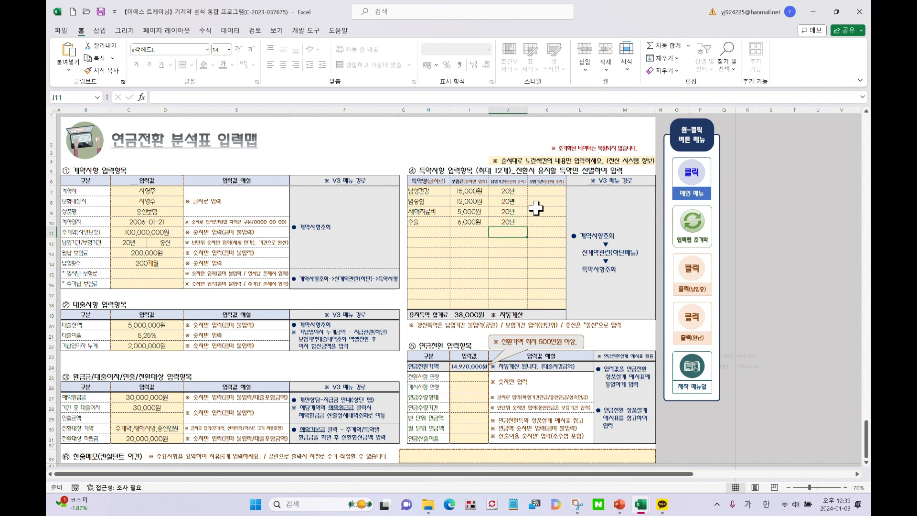
left_click(536, 190)
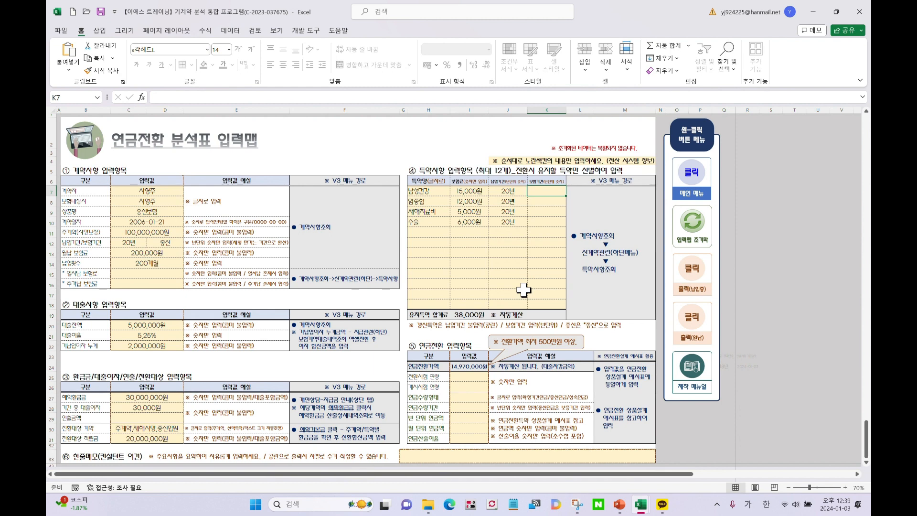
Enter rider coverage periods of 40, 40, 30 and 30 years in K7:K10
type("40")
key("Return")
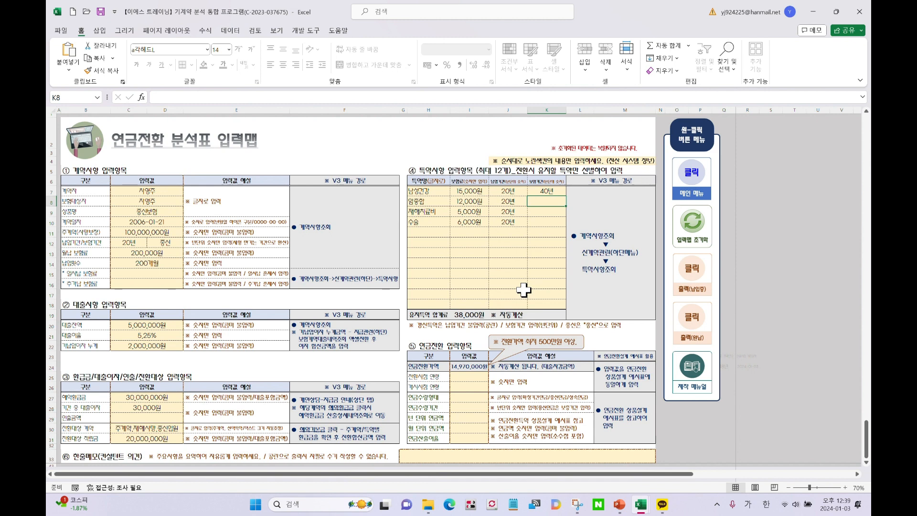
type("40")
key("Return")
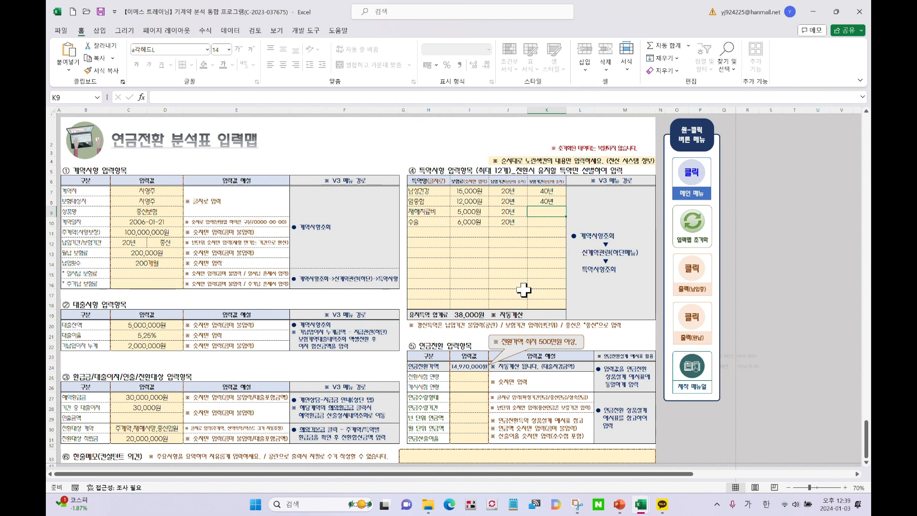
type("30")
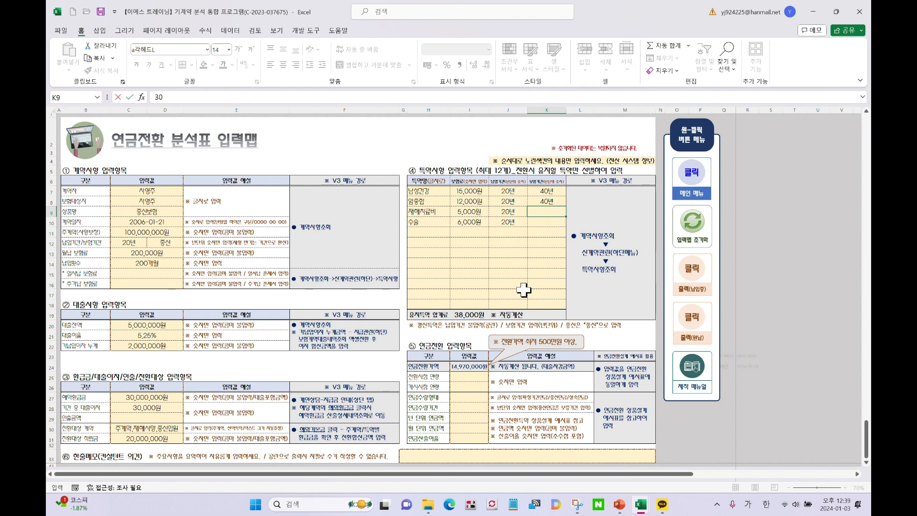
key("Return")
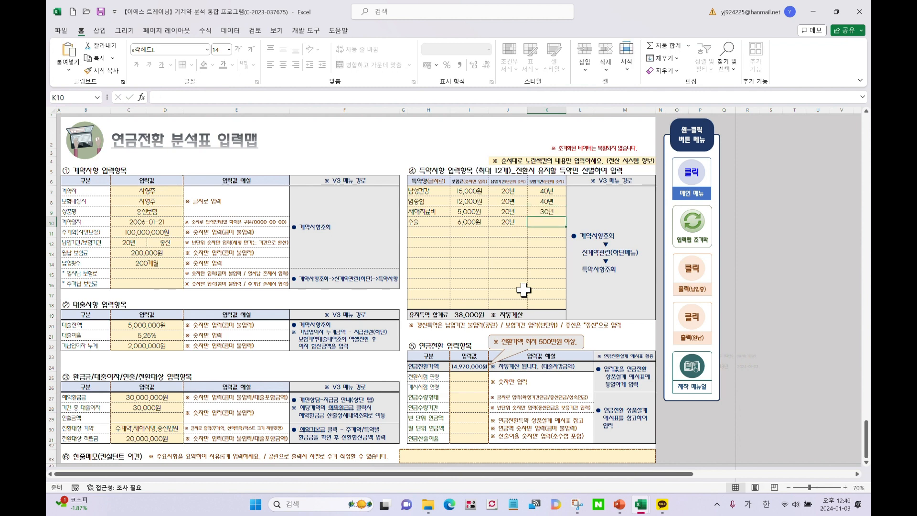
type("30년")
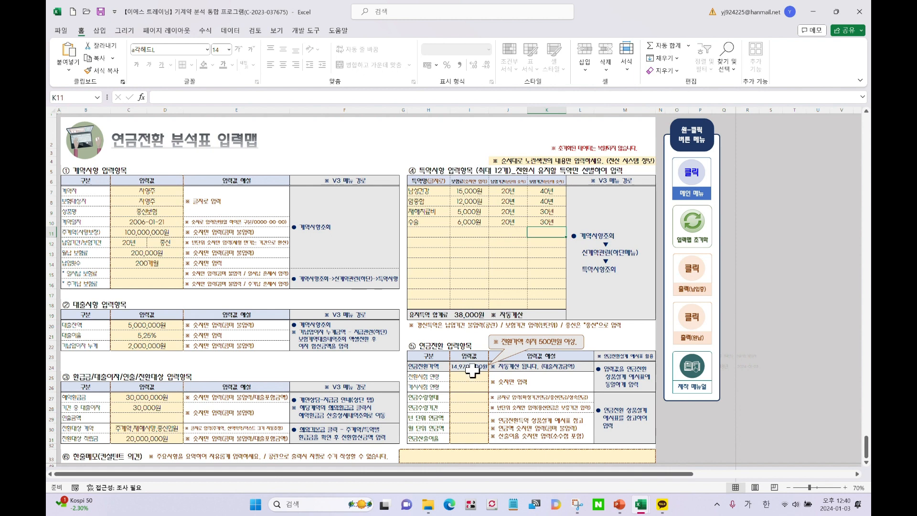
Review the 20,000,000원 reserve value in C31, then select the conversion age cell I25
left_click(158, 440)
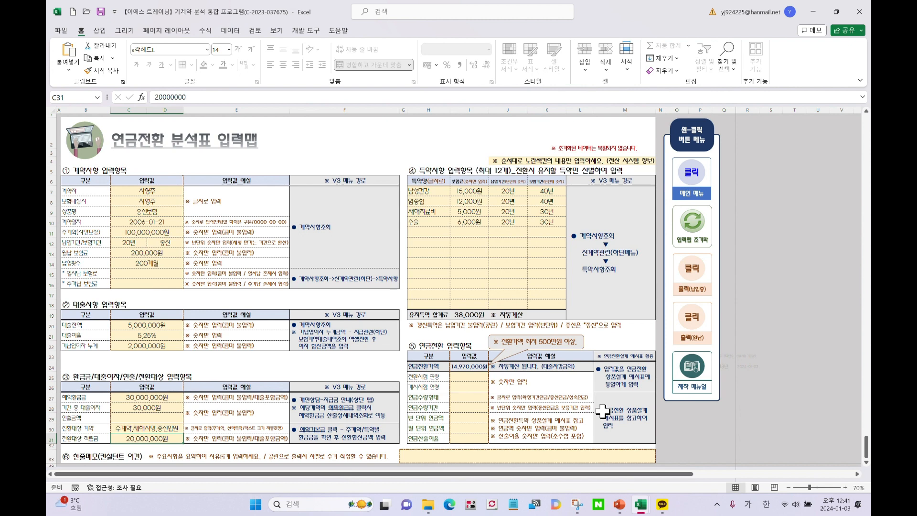
left_click(464, 377)
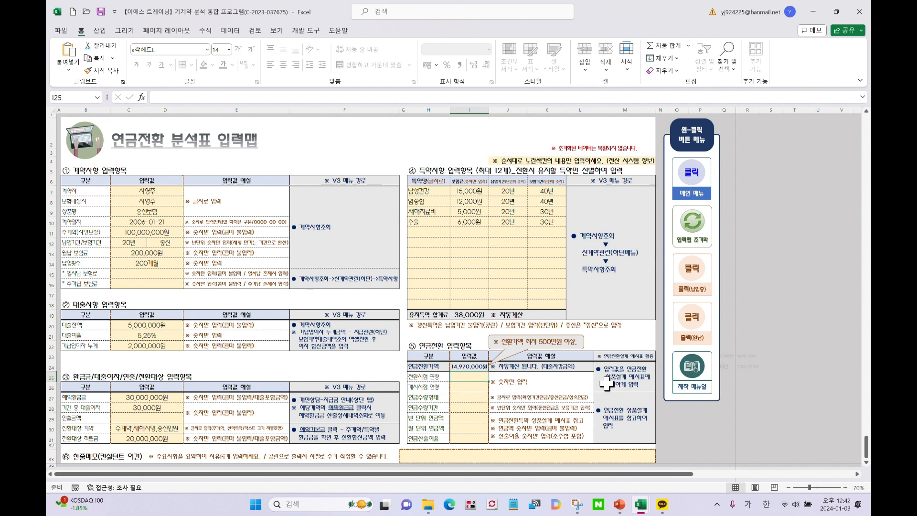
Enter 57 as both the conversion age in I25 and the annuity start age in I26
type("57")
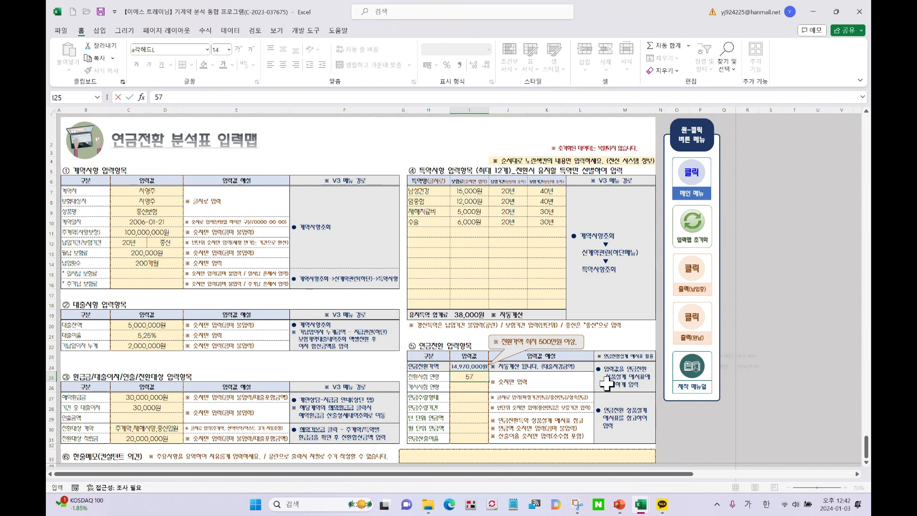
key("Return")
type("57")
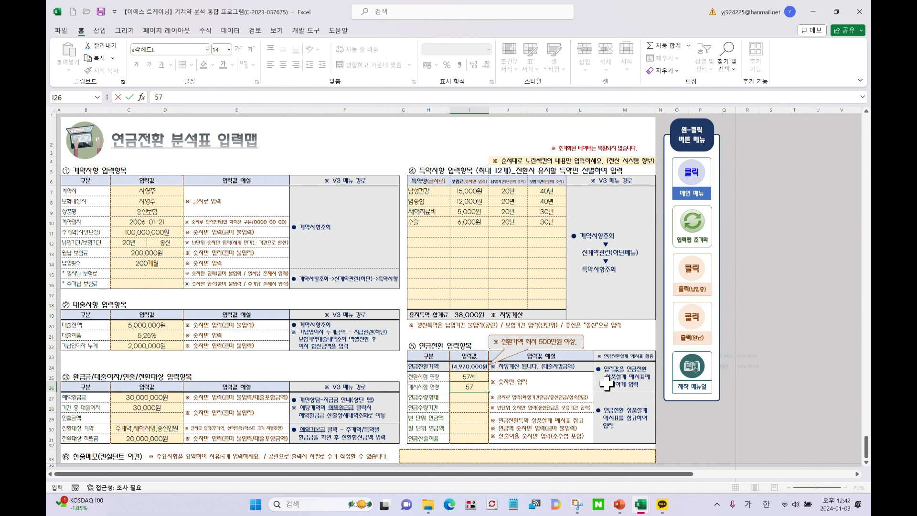
key("Return")
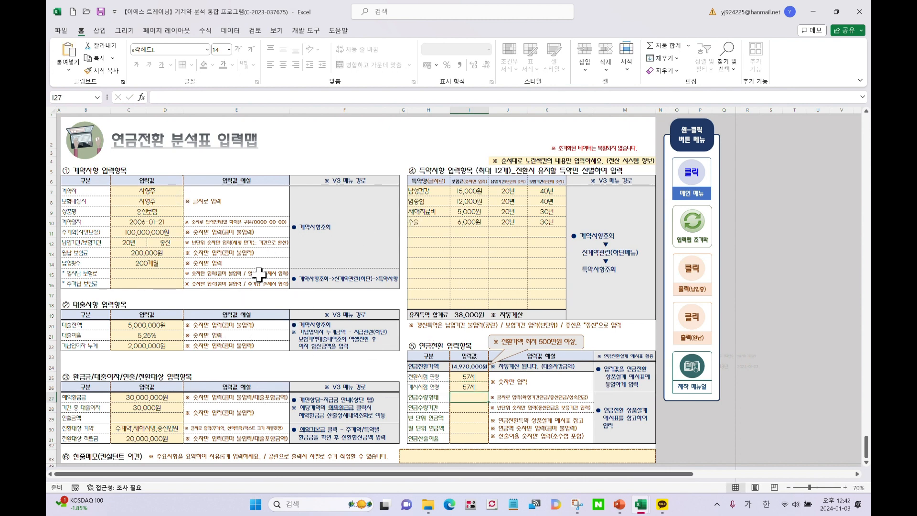
Recheck the 57세 entries in the conversion age and annuity start age cells
left_click(478, 378)
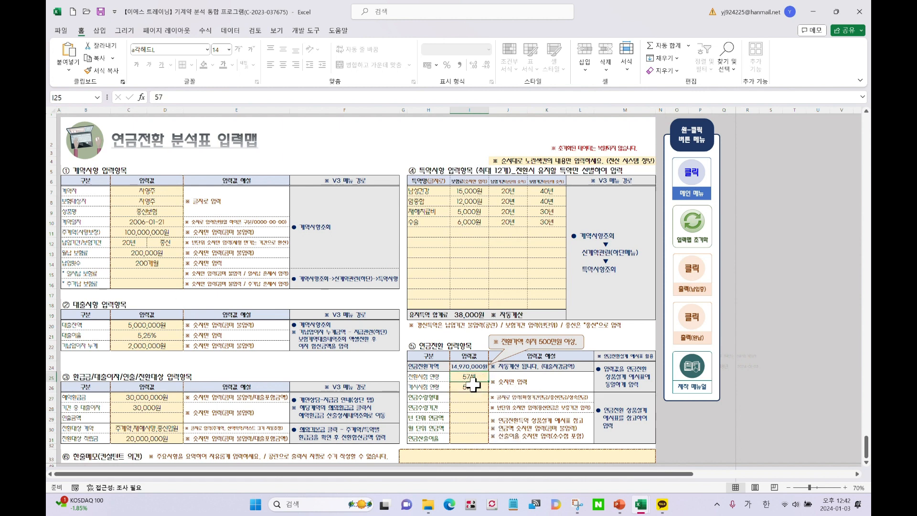
left_click(475, 386)
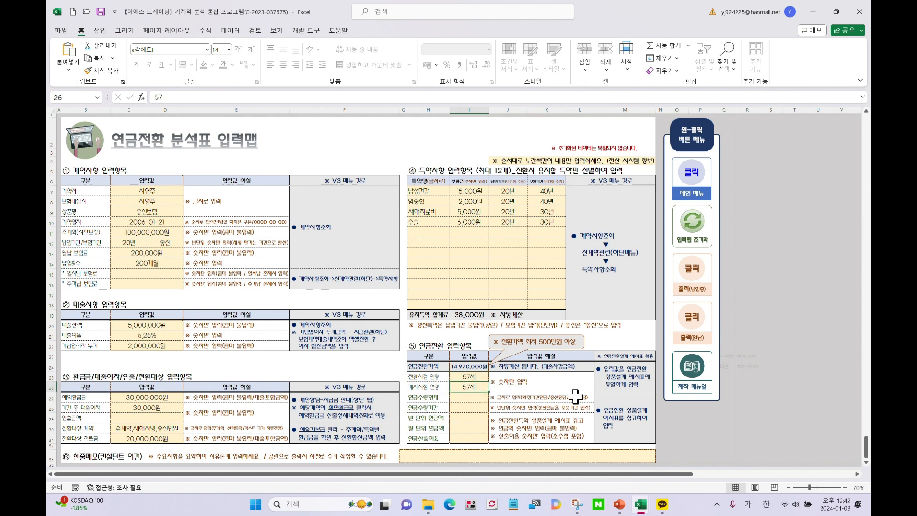
left_click_drag(471, 377, 478, 385)
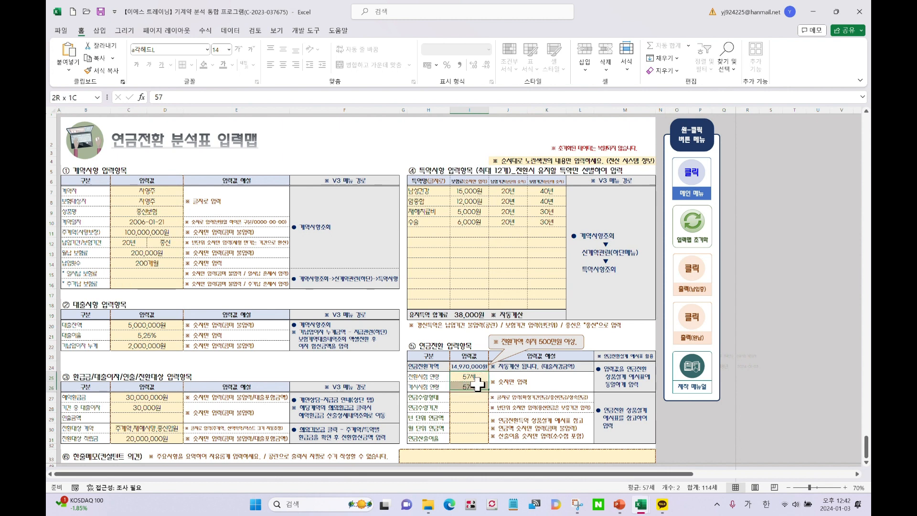
left_click(478, 385)
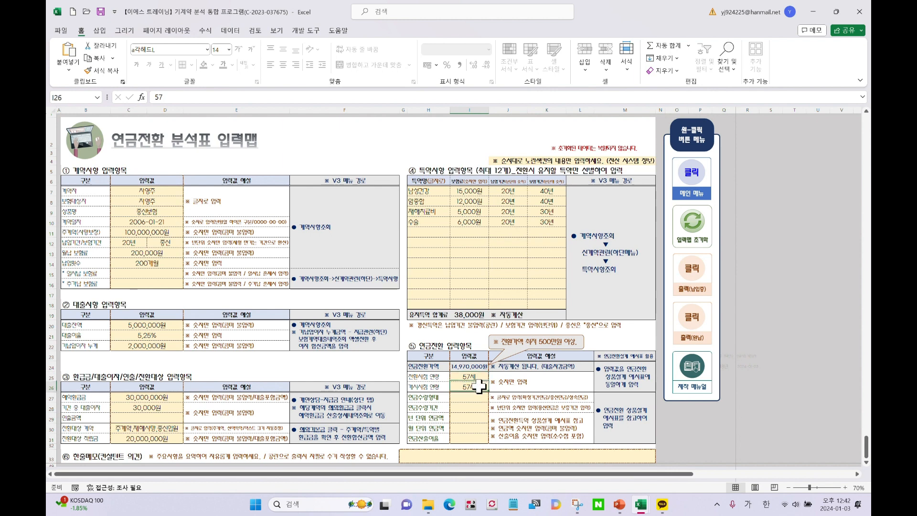
left_click(475, 376)
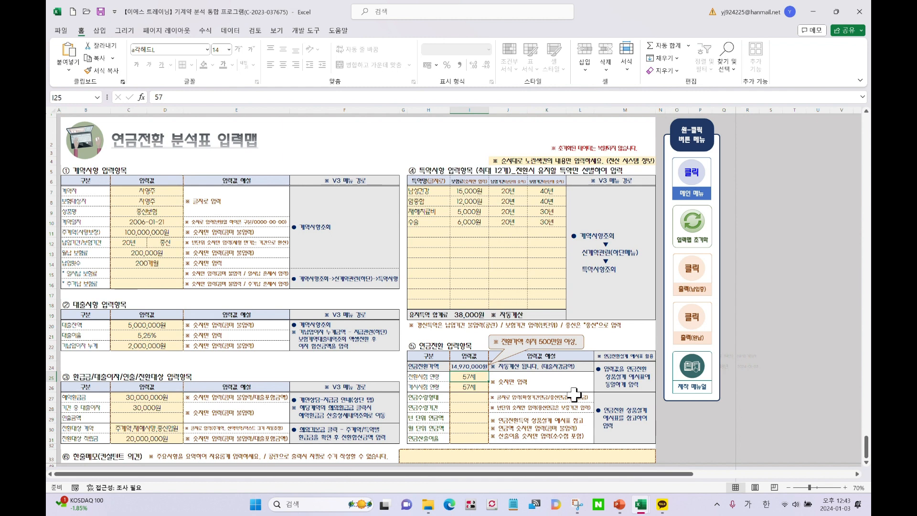
left_click(478, 388)
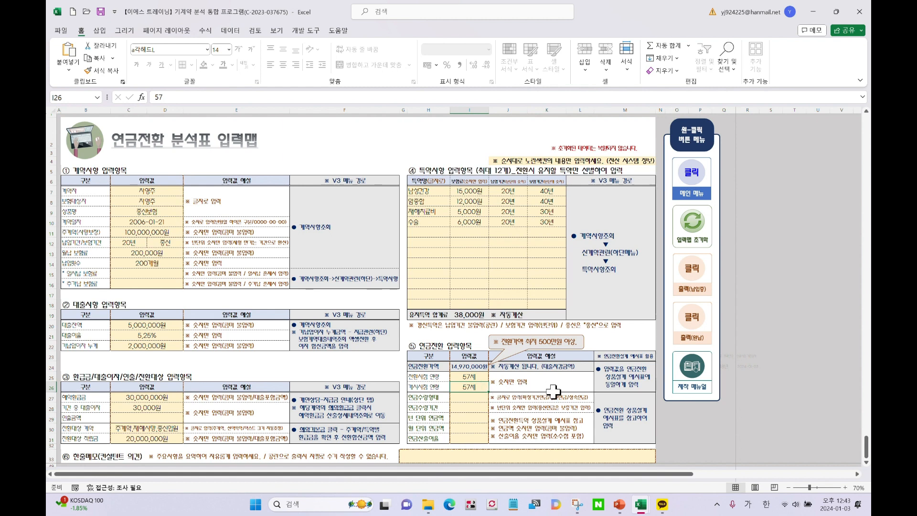
left_click(478, 377)
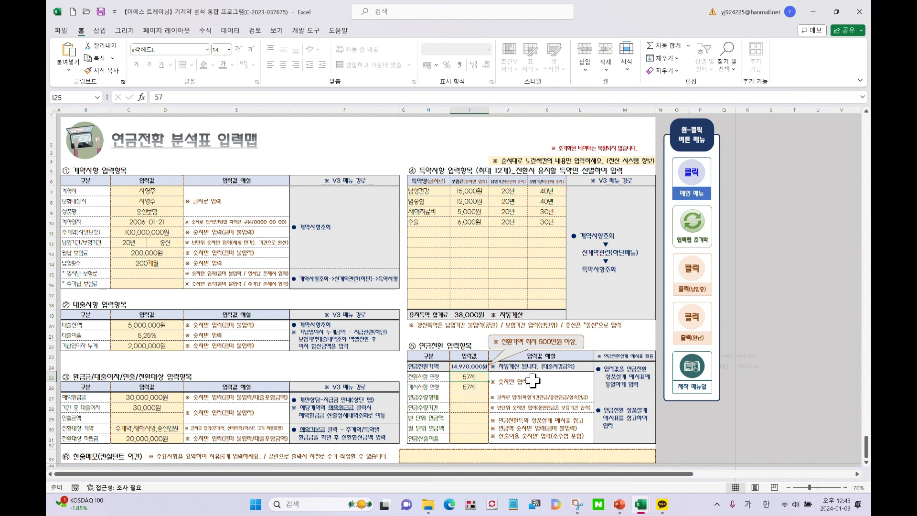
left_click(477, 388)
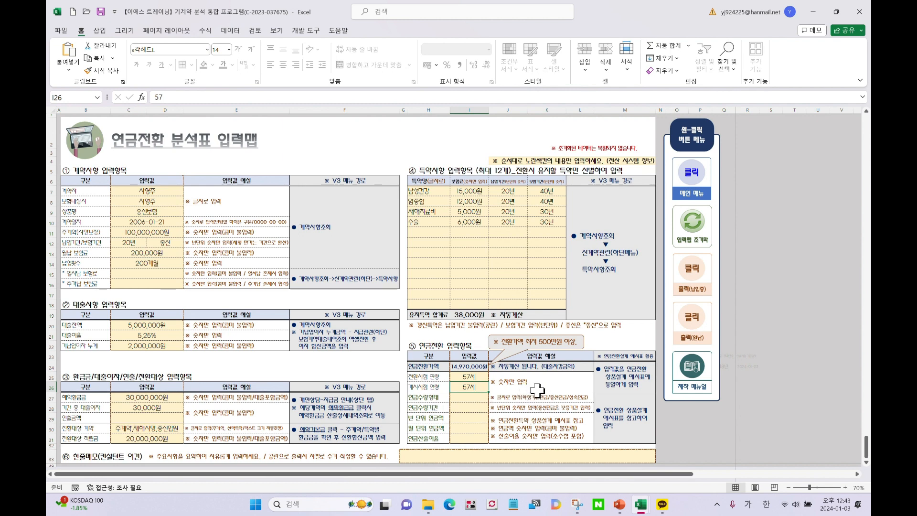
left_click(480, 397)
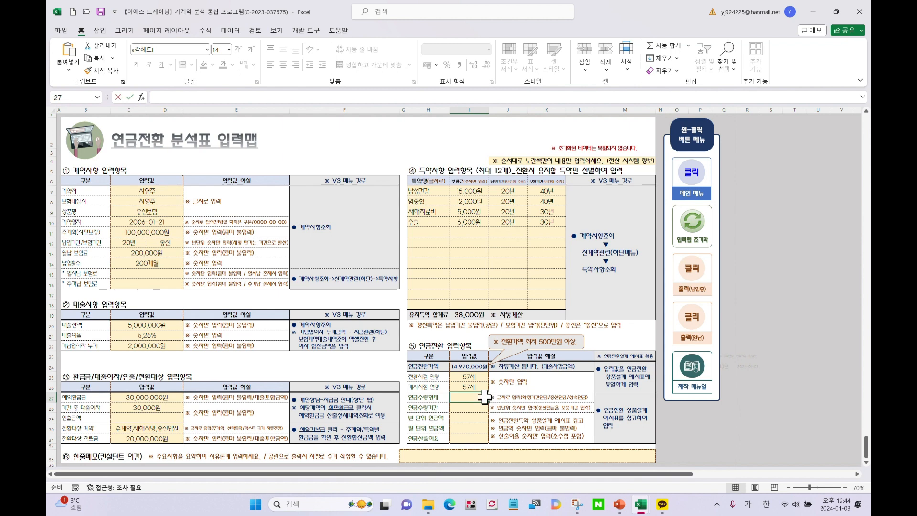
Enter 확정기간연금 as the annuity payout type in I27
type("확정기간연")
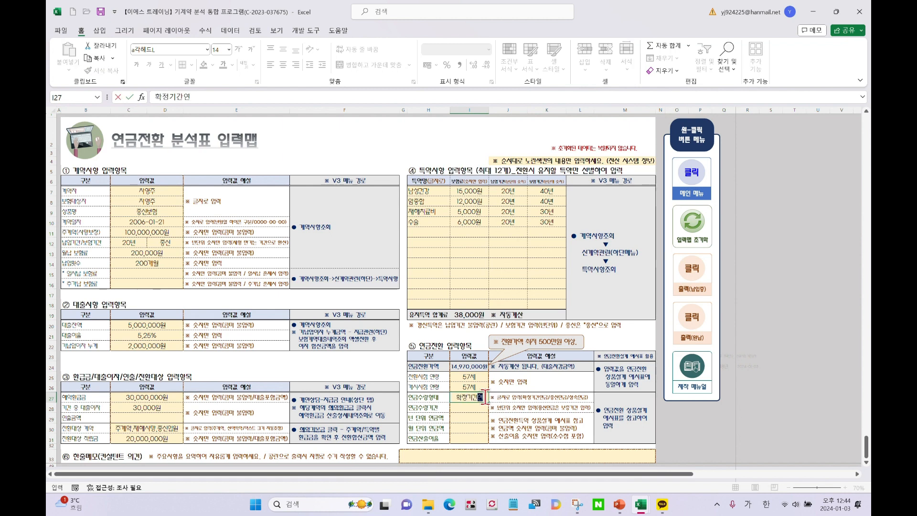
type("금")
key("Return")
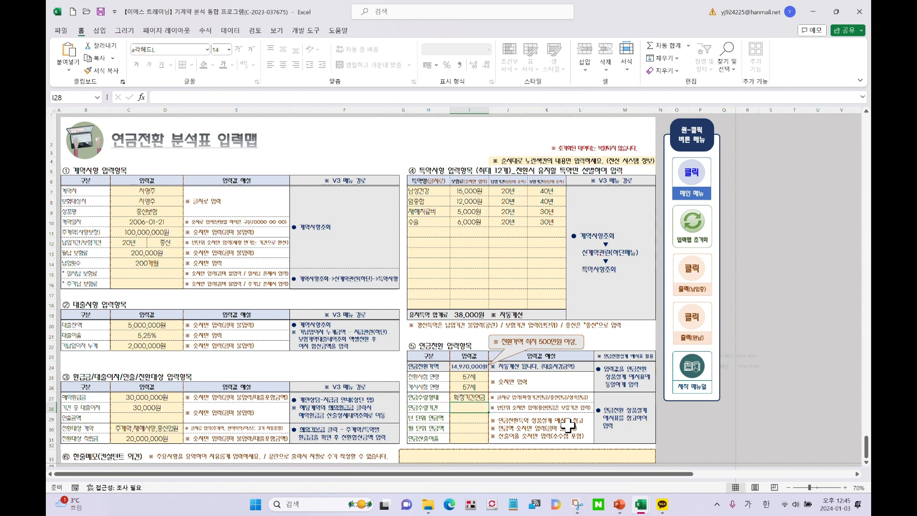
Set the annuity payment period in I28 to 10 years and check the yearly and monthly amount cells
type("10")
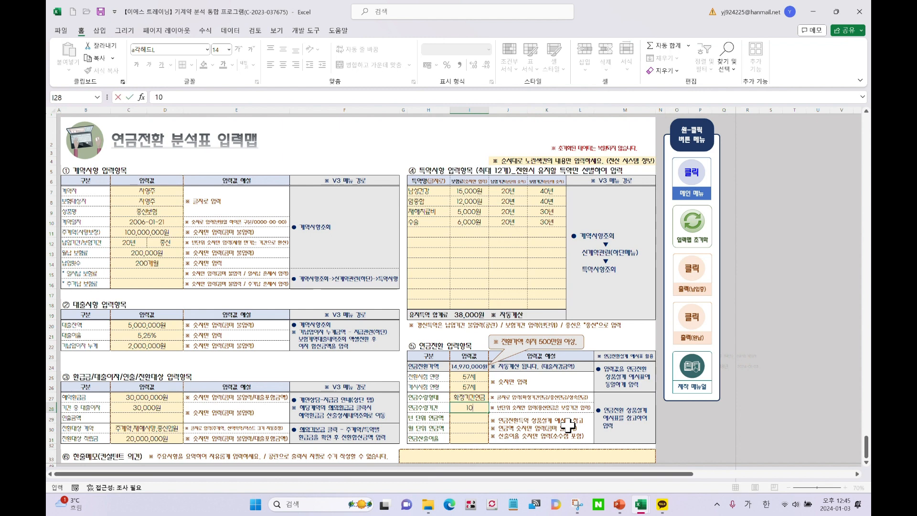
key("Return")
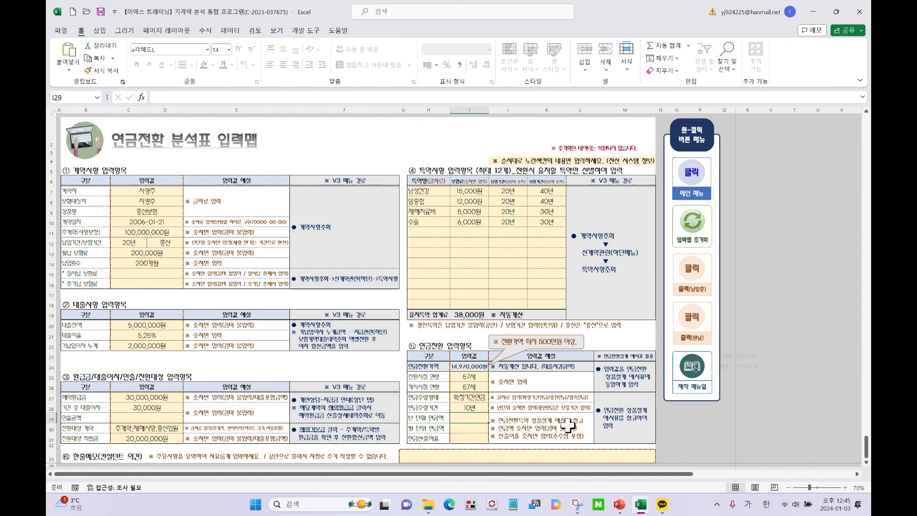
left_click(470, 406)
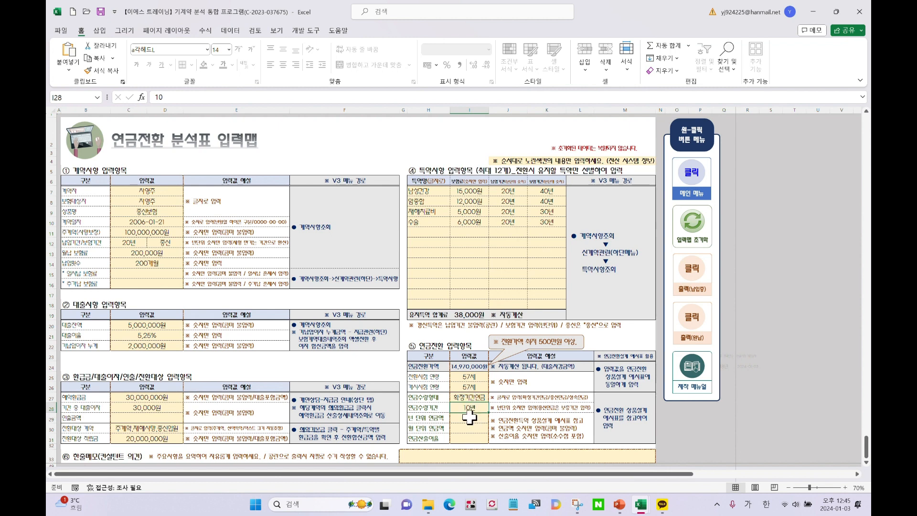
left_click(469, 419)
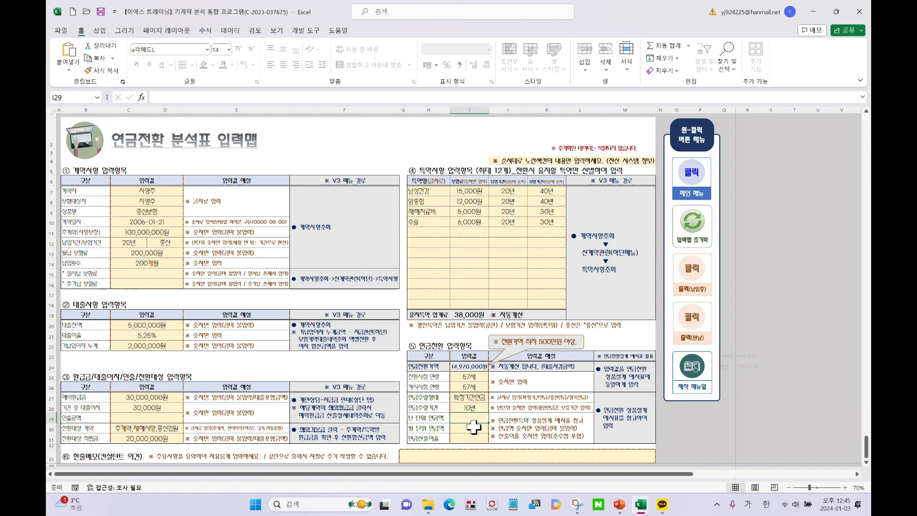
left_click(473, 427)
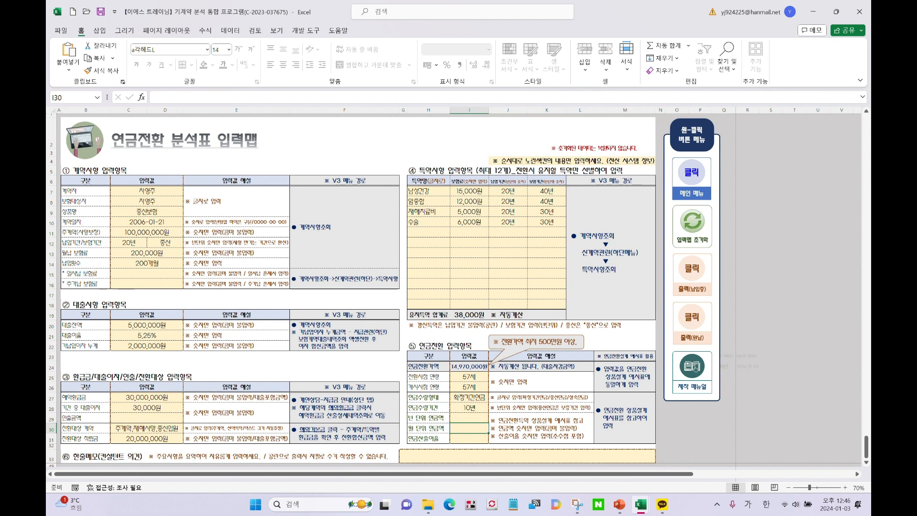
Bring the reference guide workbook beside the sheet and scroll down to its conversion input example
left_click_drag(871, 40, 508, 21)
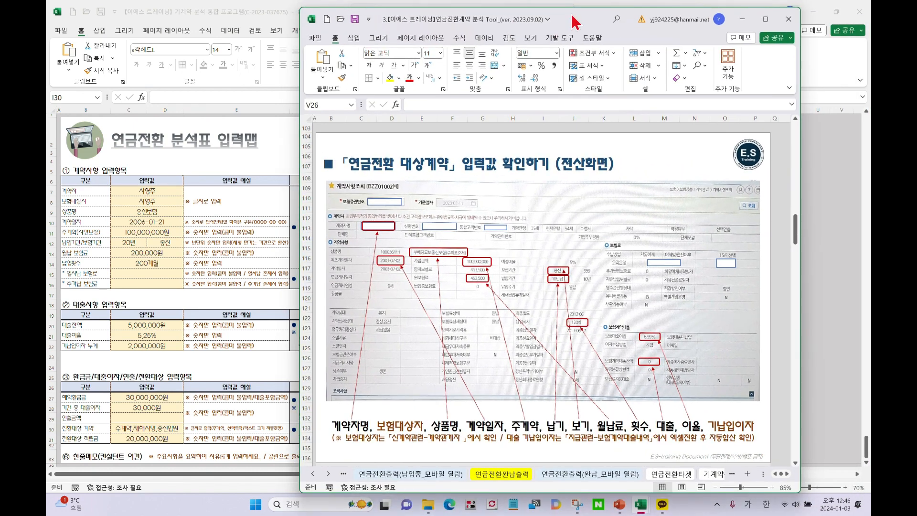
left_click_drag(573, 17, 633, 22)
scroll(593, 305, "down", 5)
scroll(592, 305, "down", 4)
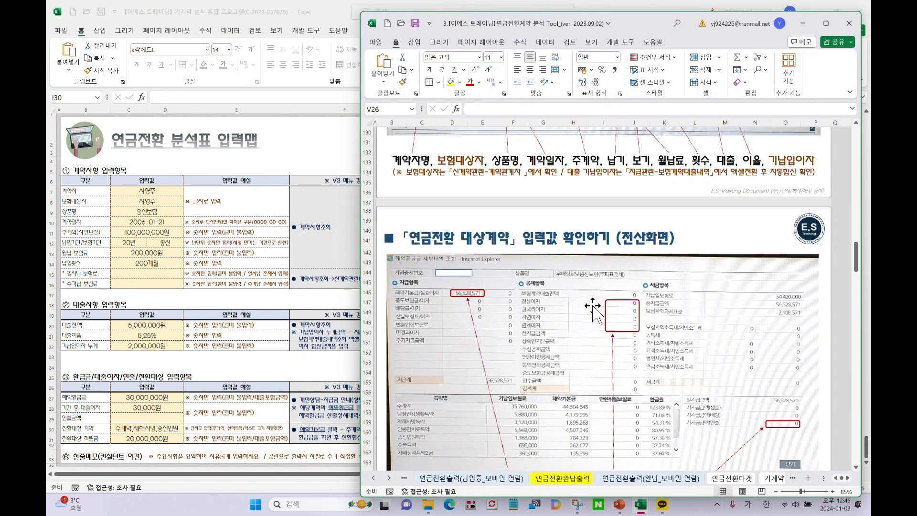
scroll(593, 307, "down", 12)
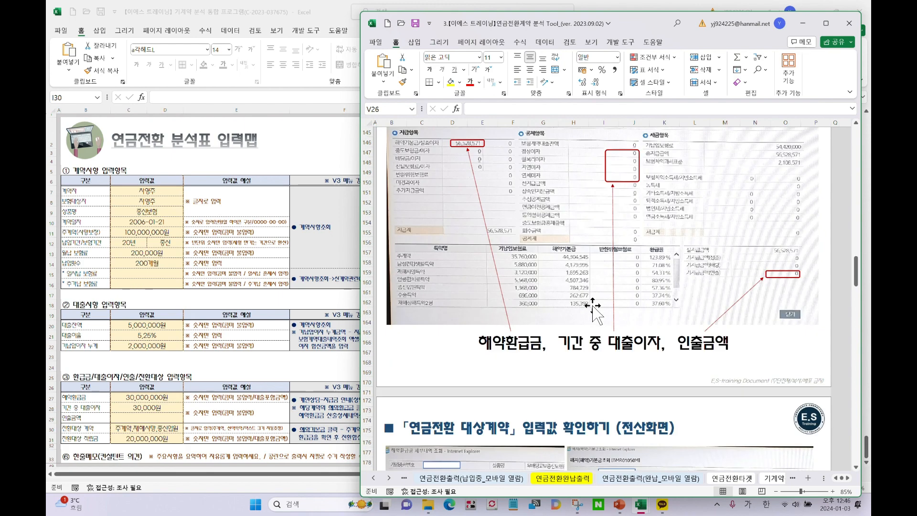
scroll(593, 306, "down", 18)
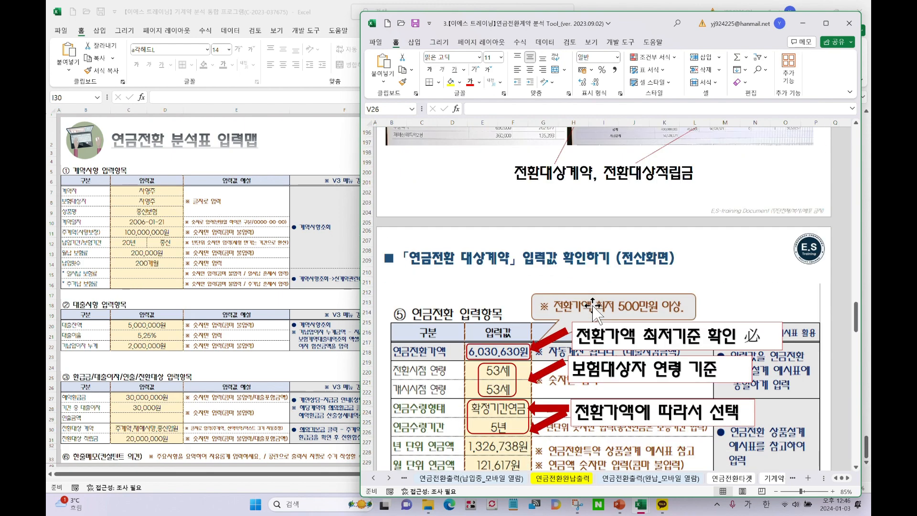
scroll(592, 305, "down", 7)
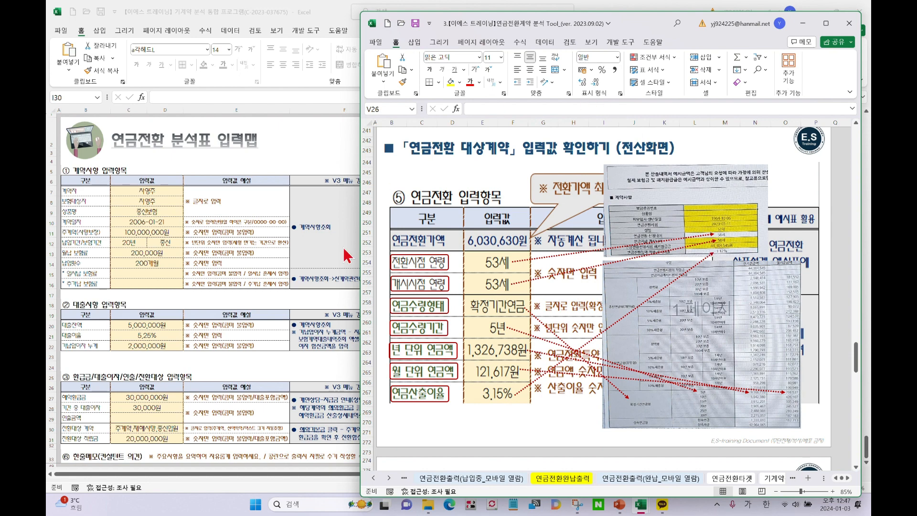
Move the reference guide window off the right edge so the whole 입력맵 sheet is visible
left_click_drag(631, 25, 178, 51)
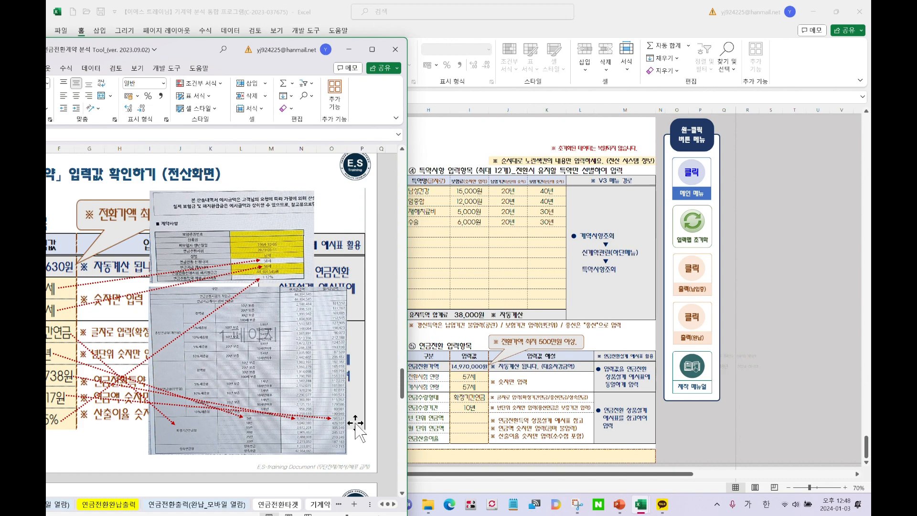
left_click_drag(171, 50, 870, 32)
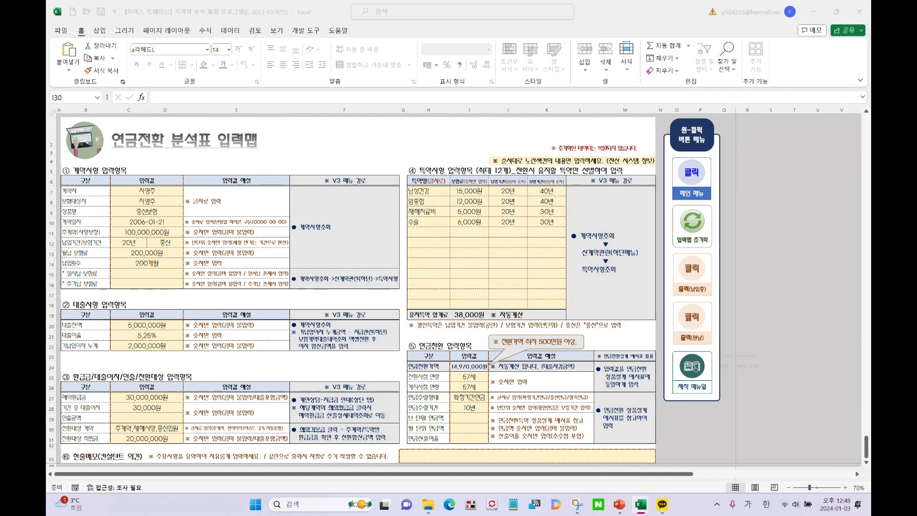
Enter 1,650,000 as the yearly annuity amount in I29
left_click(476, 418)
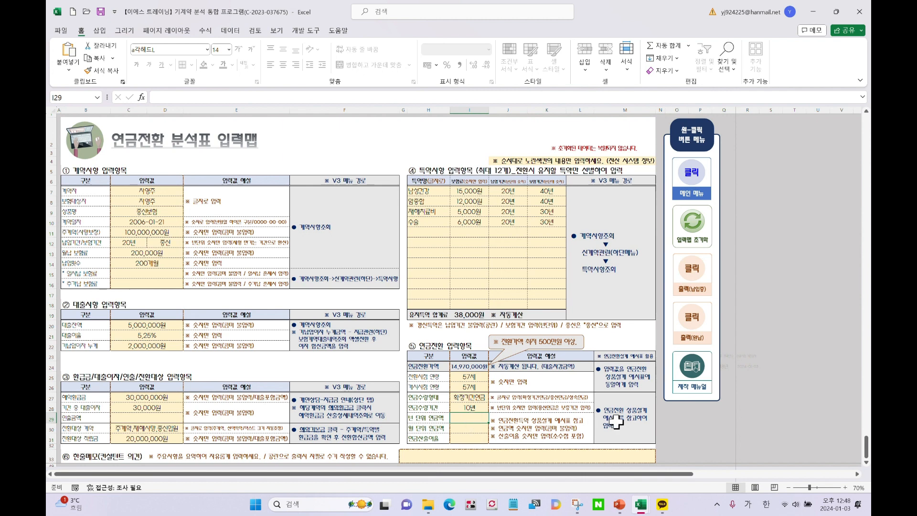
type("1,")
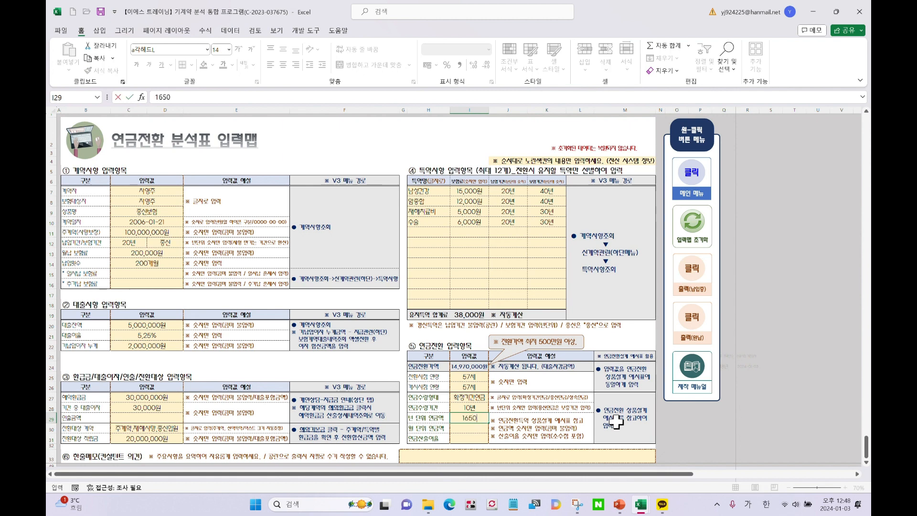
type("650,000")
key("Return")
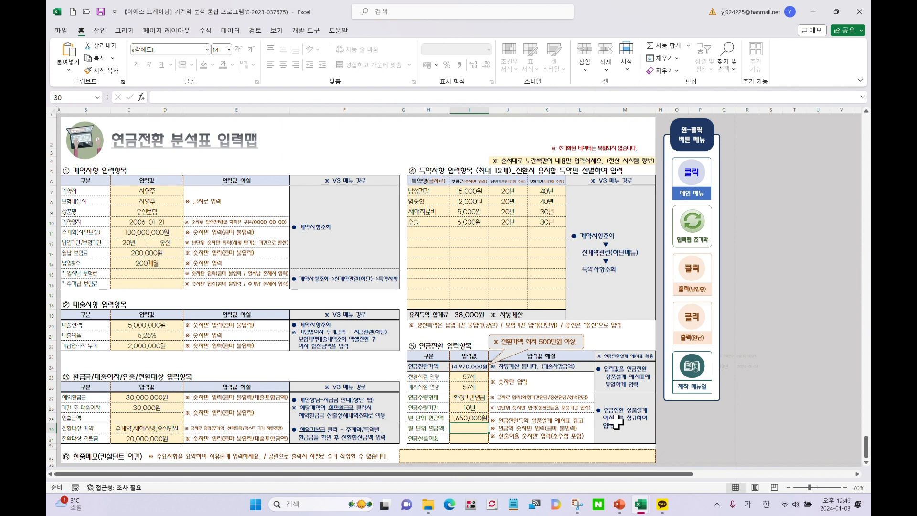
left_click(459, 416)
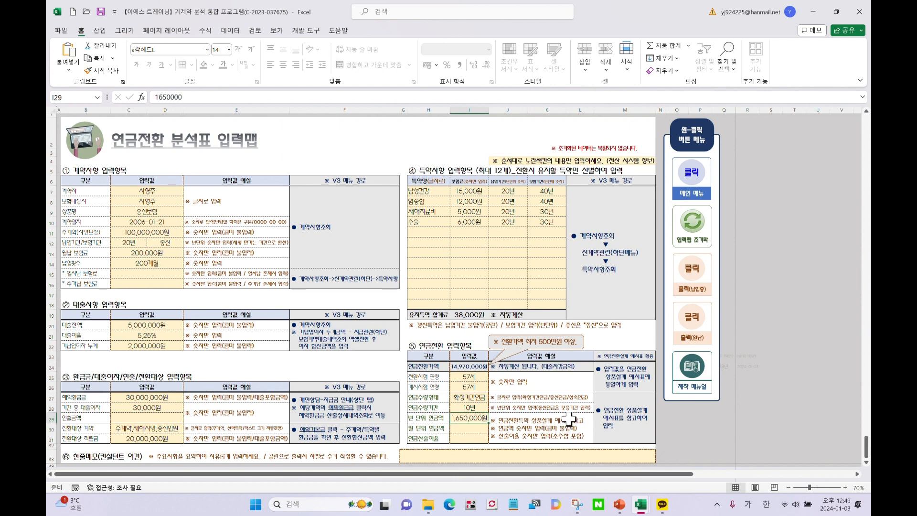
Enter 200,000 as the monthly annuity amount in I30
left_click(467, 430)
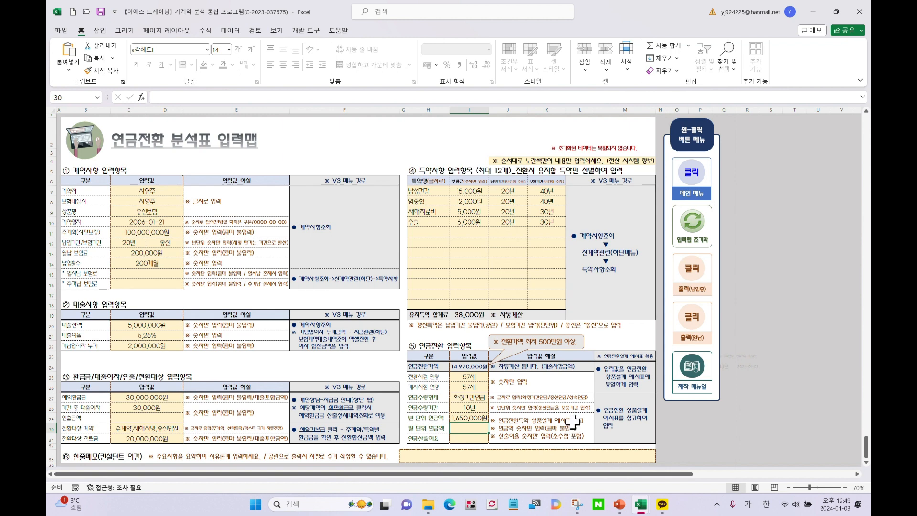
type("200000")
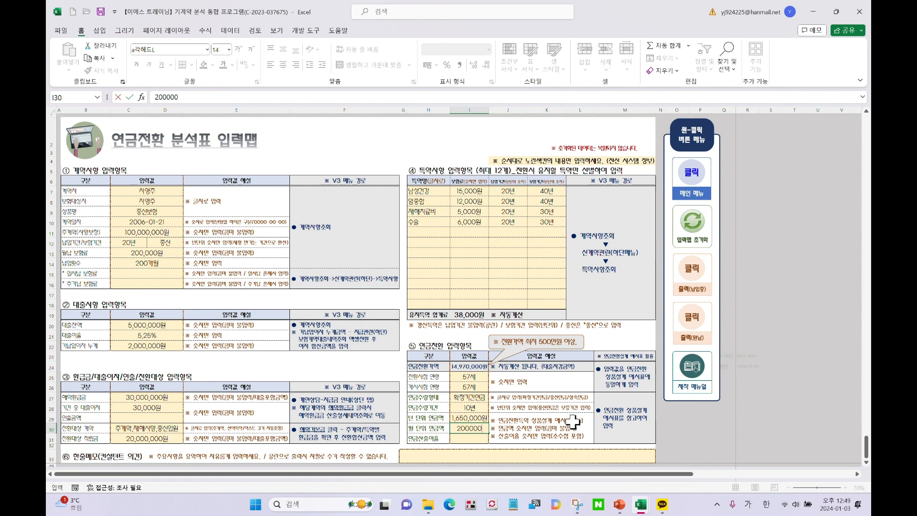
key("Return")
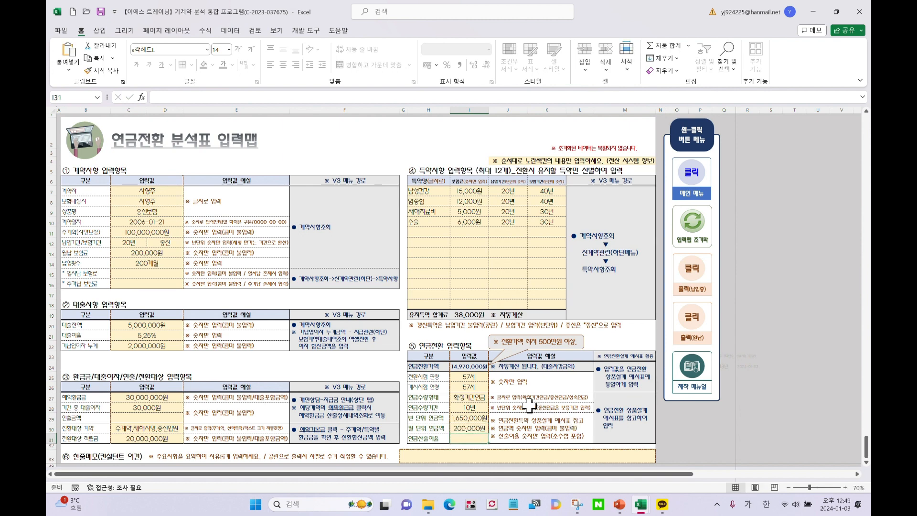
left_click(529, 405)
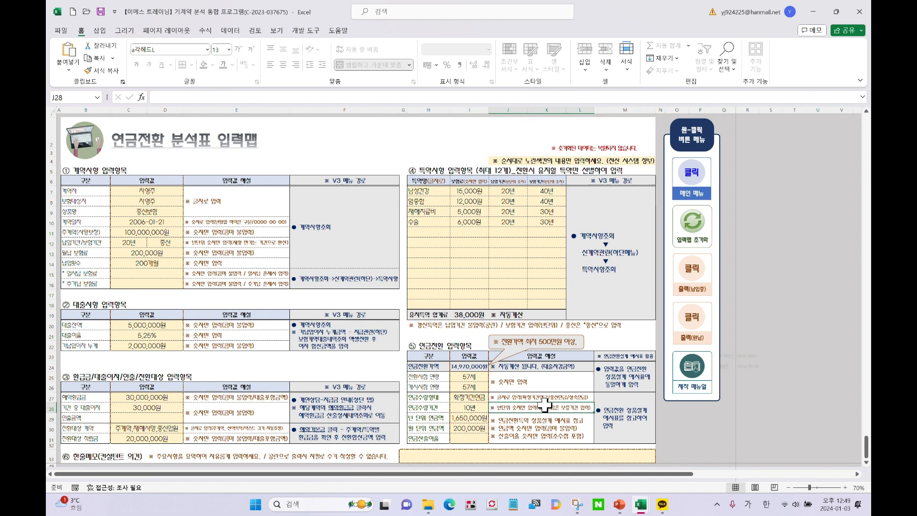
left_click(473, 437)
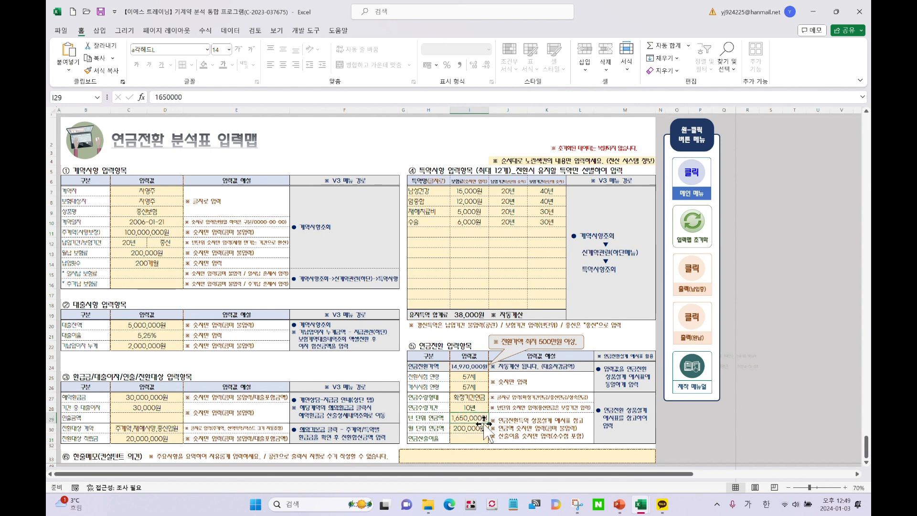
key("Up")
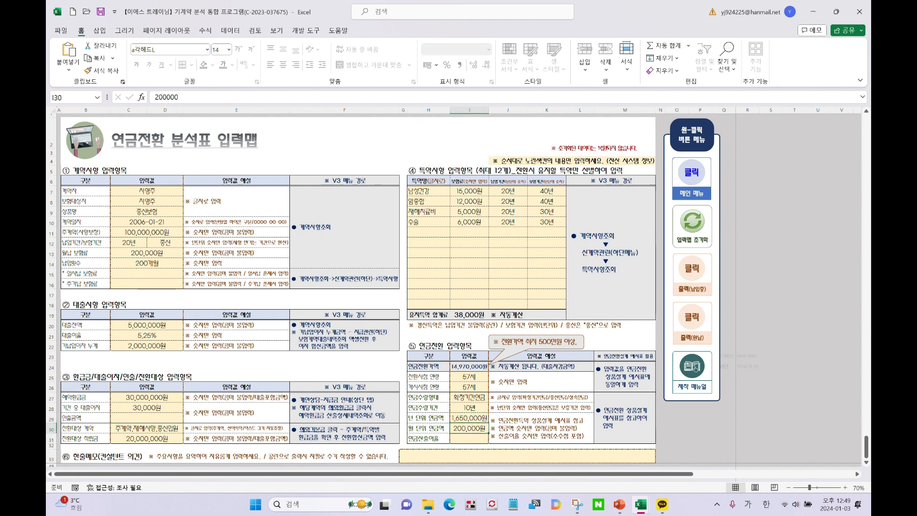
Check the rate in the reference window, then enter a 3% annuity calculation rate in I31
left_click_drag(871, 43, 262, 68)
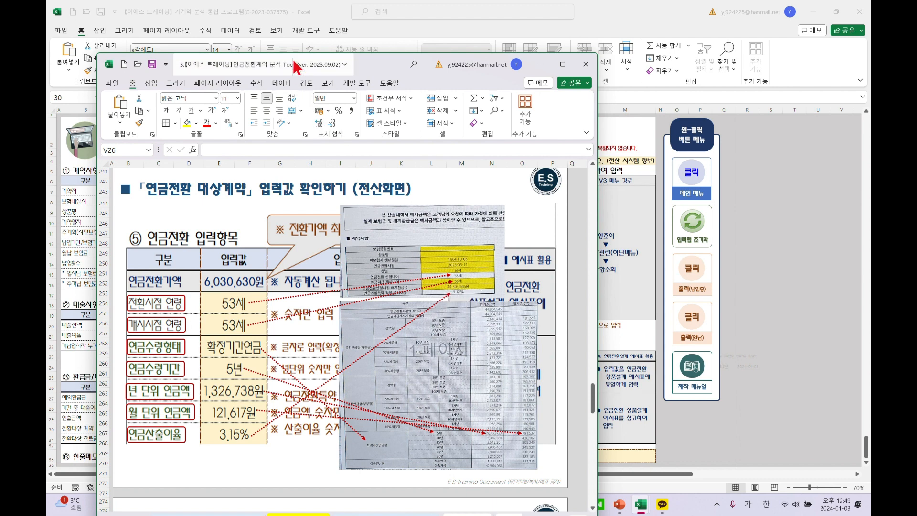
left_click_drag(296, 67, 916, 57)
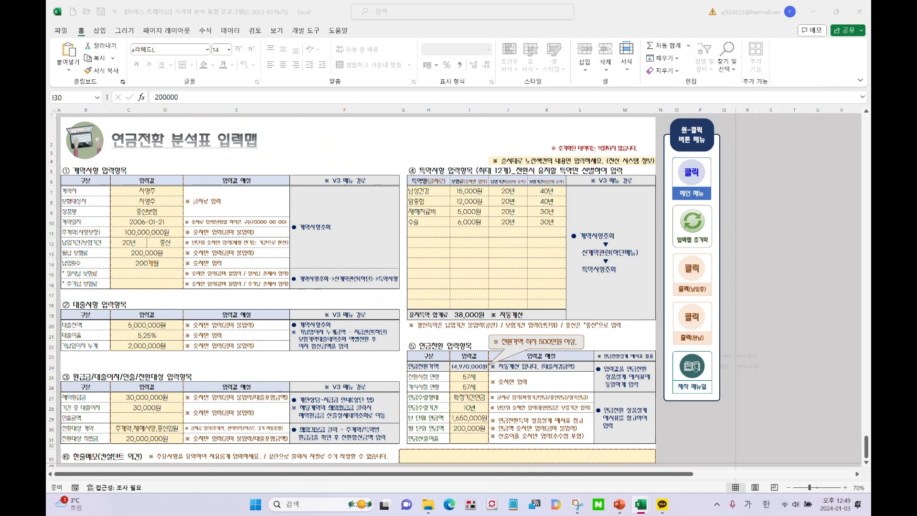
left_click(468, 437)
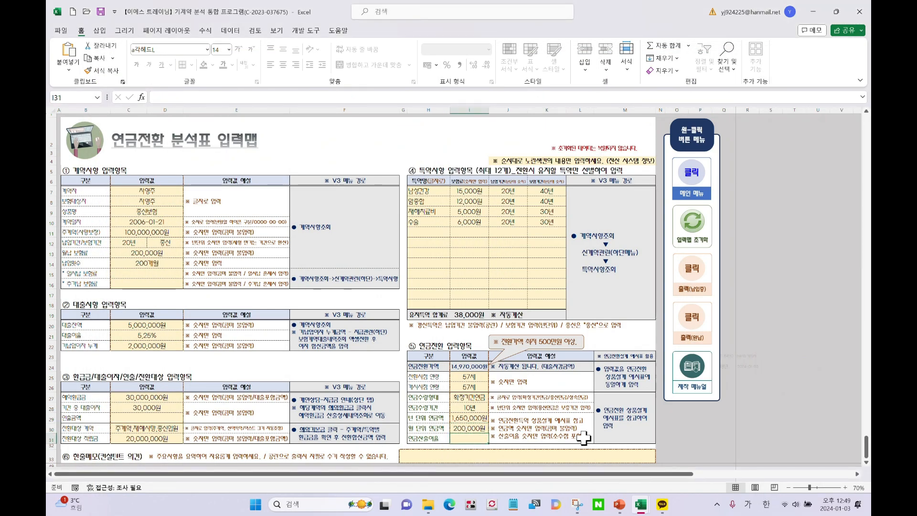
type("3")
key("Return")
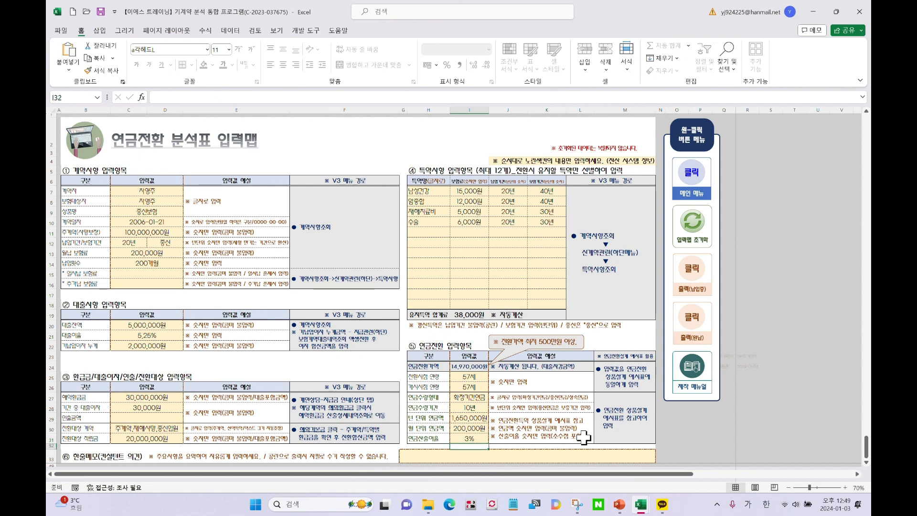
left_click(561, 389)
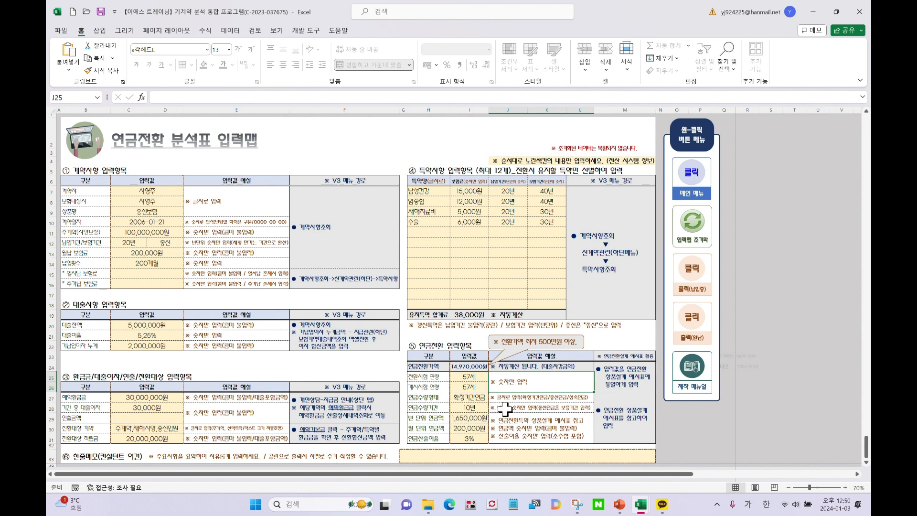
left_click(480, 437)
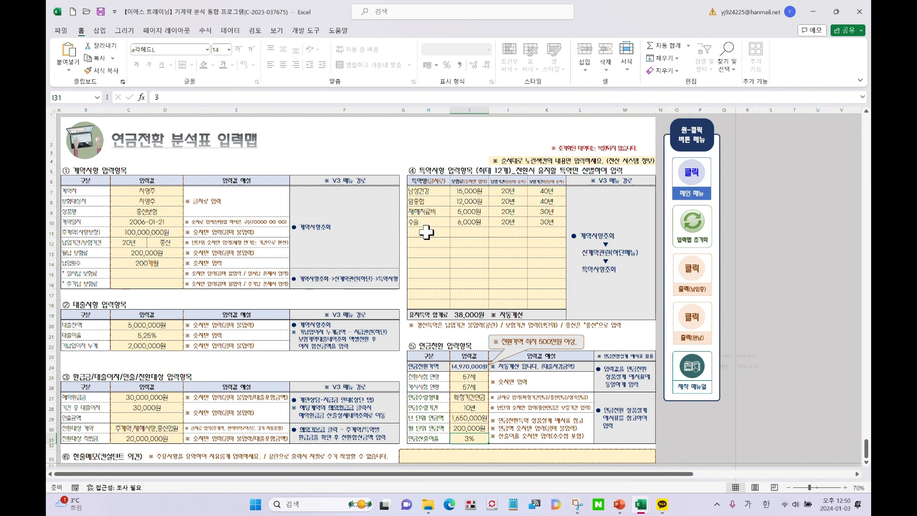
left_click(449, 456)
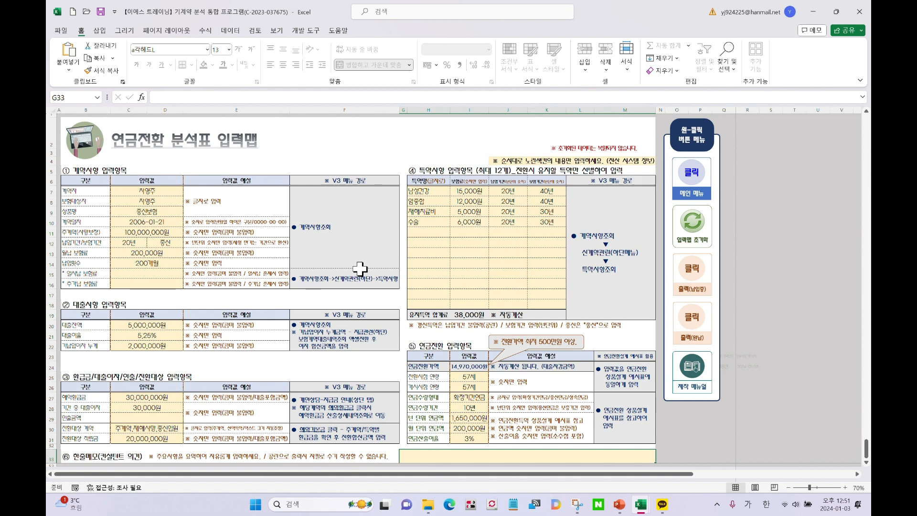
Type the memo '좋은 점은 살리고, ... 이상적인 대안을 제시하겠습니다.' into G33
type("ㅈ")
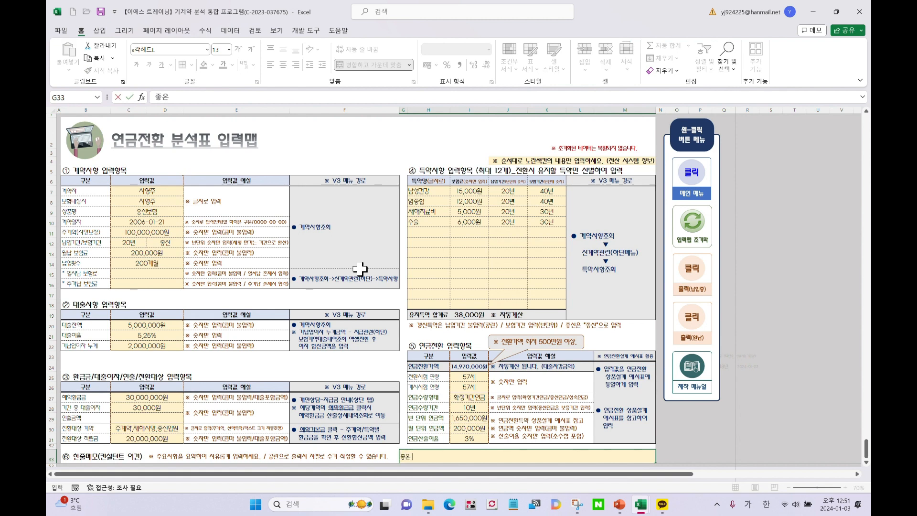
type("은 점은 살리고, 아쉬운 효과적을")
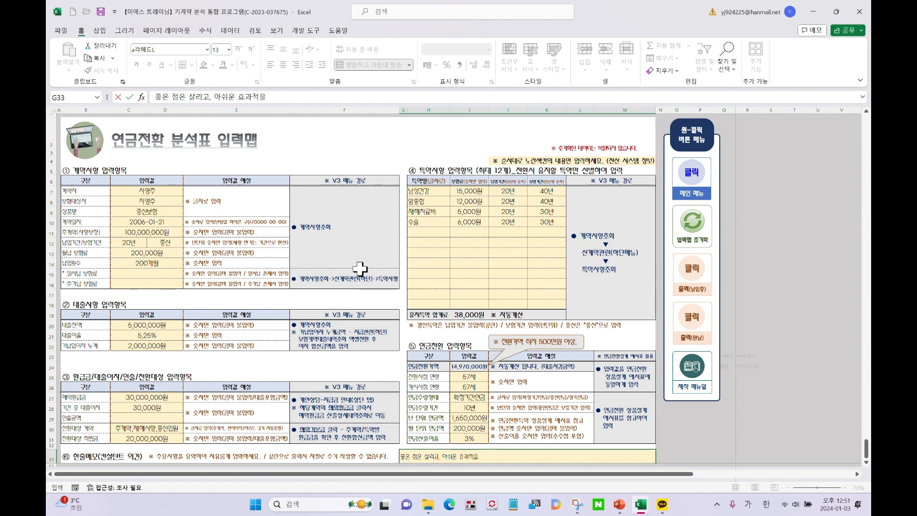
key("BackSpace")
type("으로 정리할")
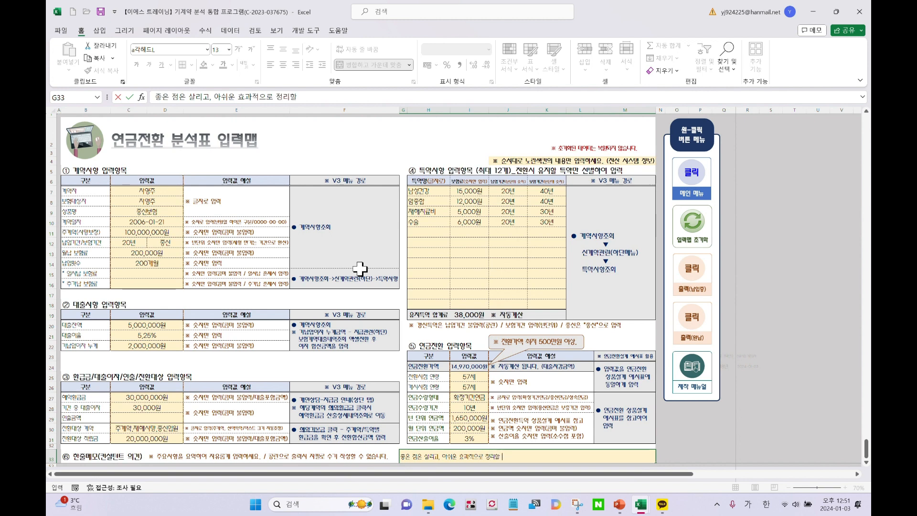
type(" ㅅㅇㅣ상적이ㄴ 대안으")
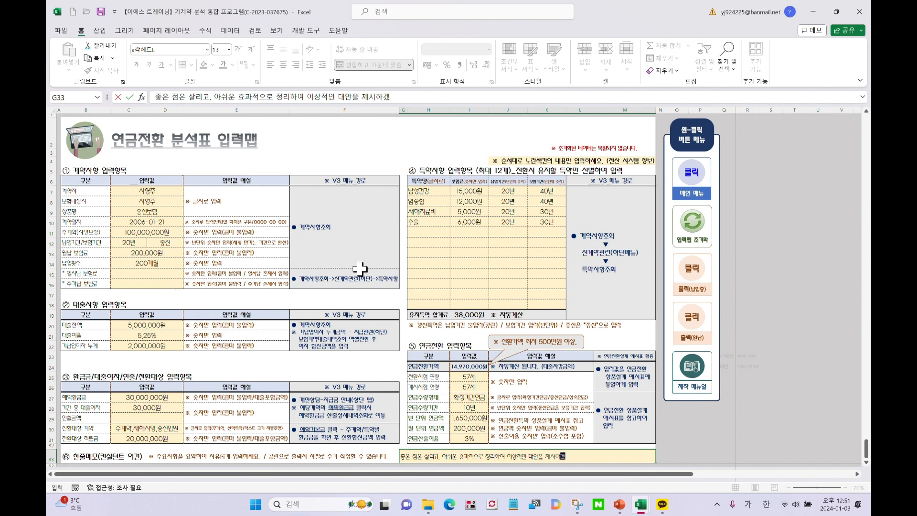
left_click(333, 317)
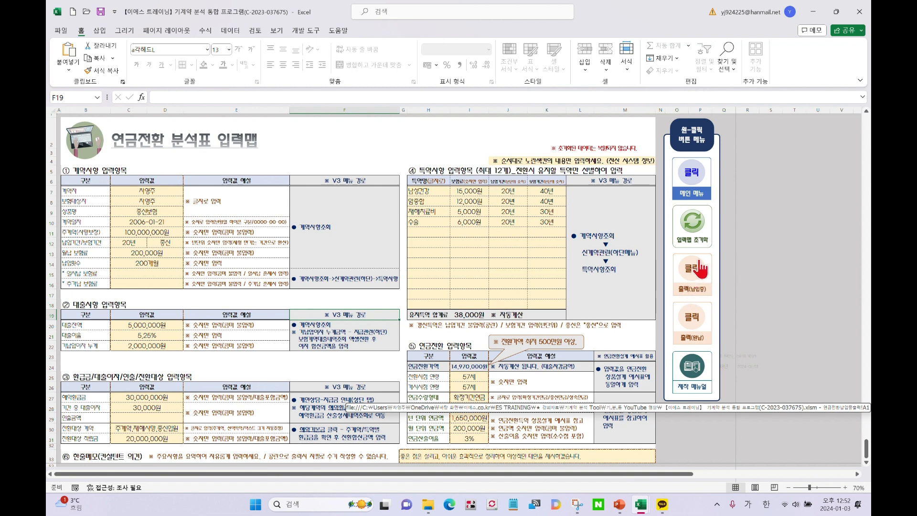
Generate the paying-in contract report with the 출력(납입중) button
left_click(696, 277)
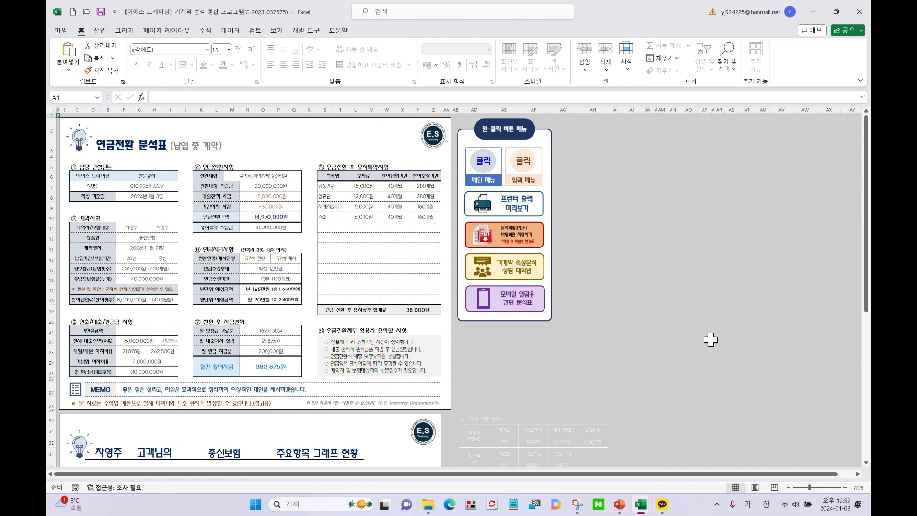
Scroll through the generated 연금전환 분석표 report to review its tables, memo and charts
scroll(711, 339, "up", 1, "ctrl")
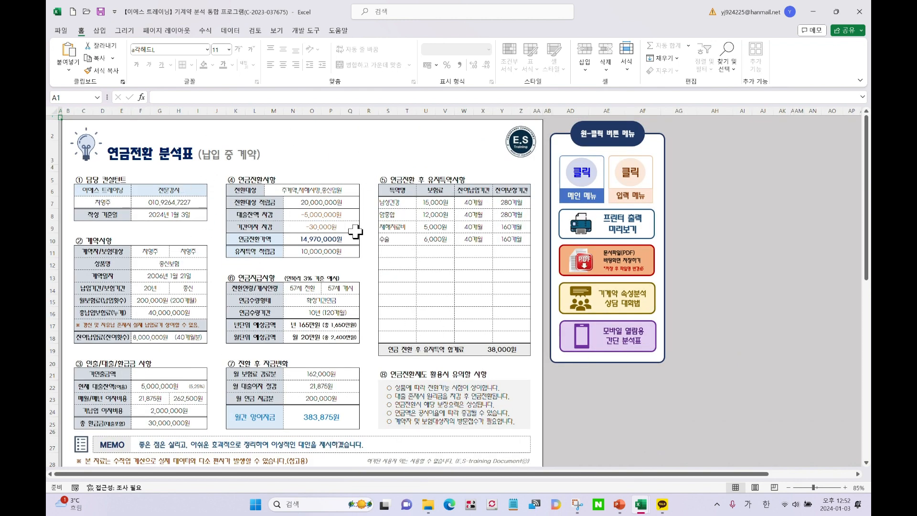
scroll(355, 232, "down", 7)
scroll(355, 231, "down", 2)
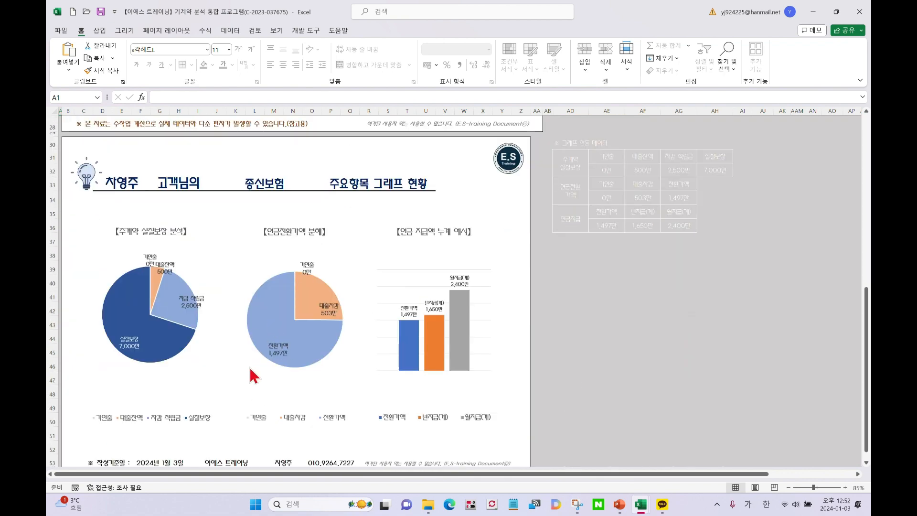
scroll(287, 377, "up", 9)
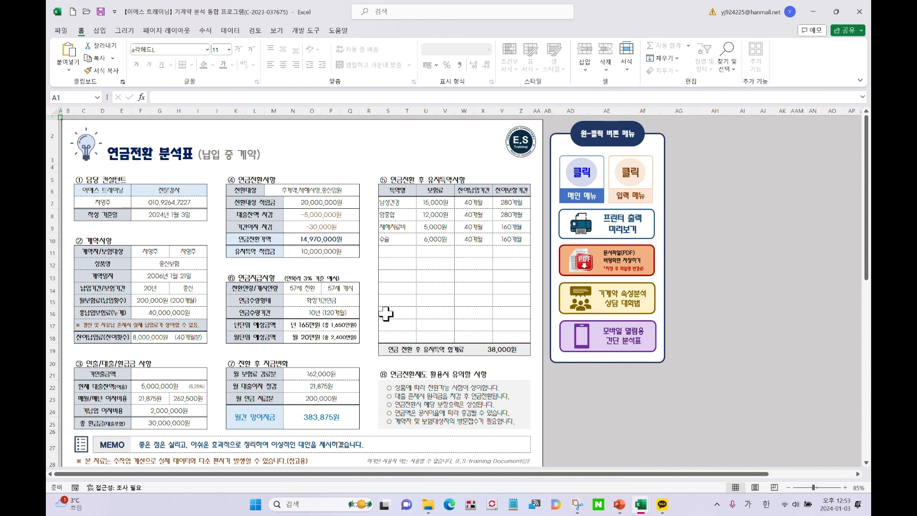
scroll(386, 314, "down", 3)
scroll(382, 319, "up", 3)
scroll(380, 325, "down", 10)
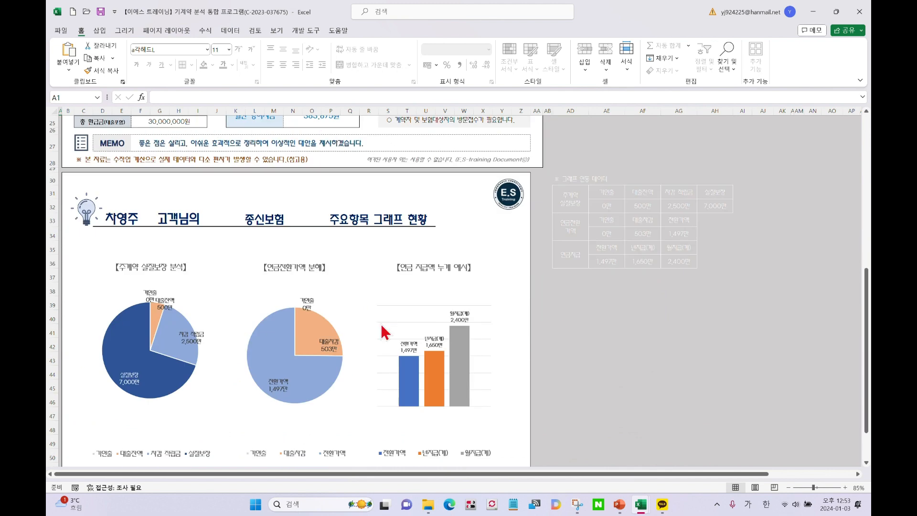
scroll(380, 326, "up", 10)
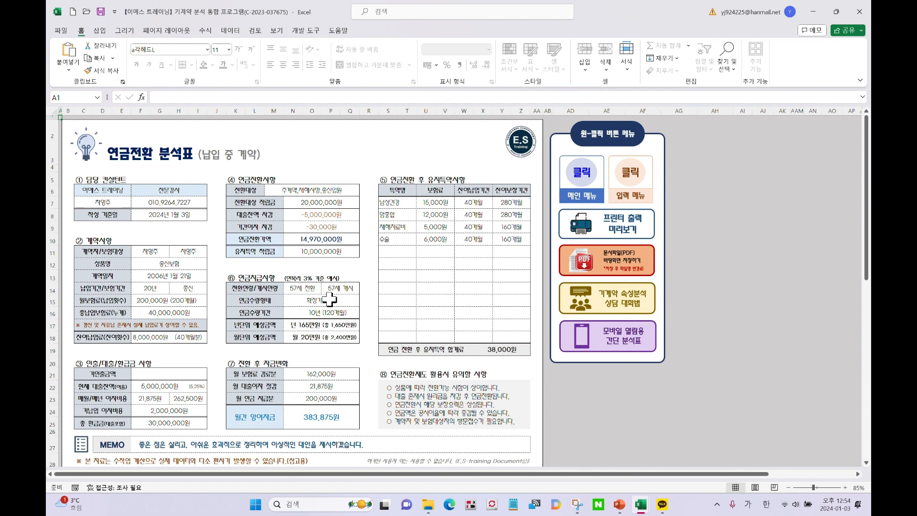
scroll(332, 300, "down", 9)
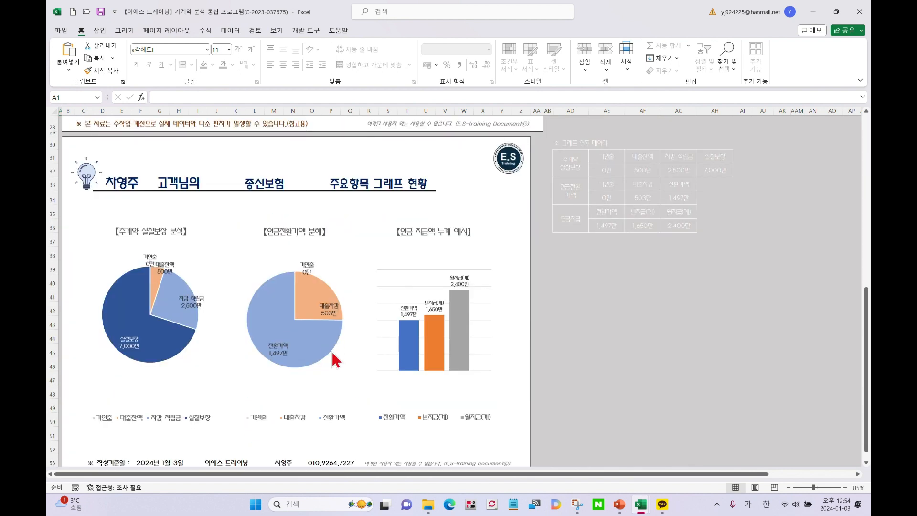
scroll(337, 357, "up", 6)
scroll(331, 351, "up", 3)
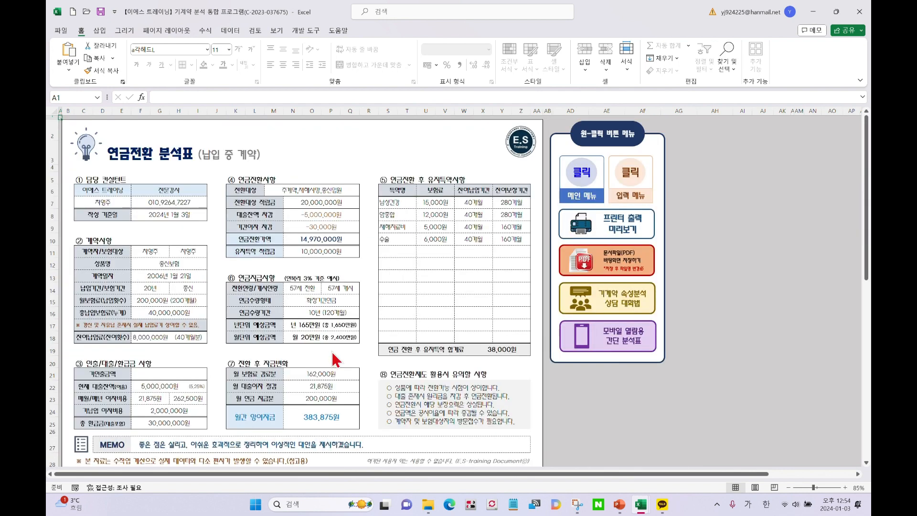
Show the report in print preview and page between the tables page and the 주요항목 그래프 현황 chart page
left_click(610, 228)
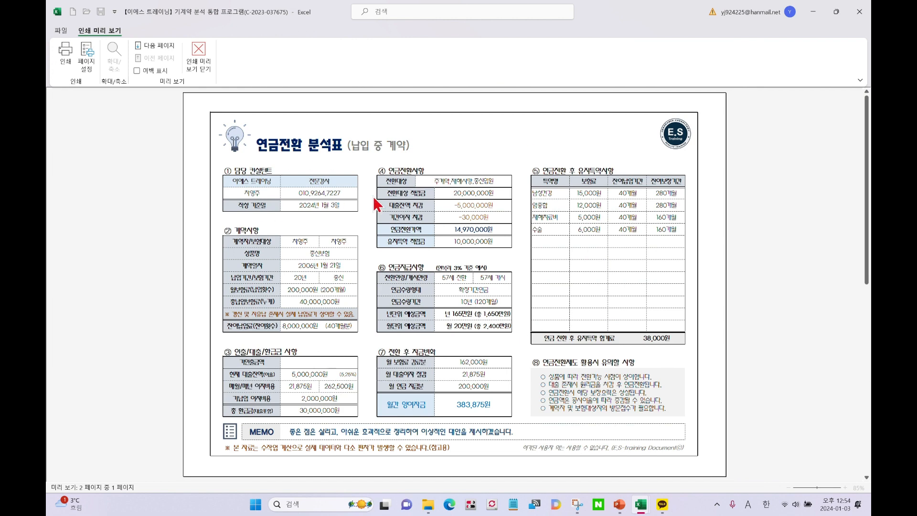
scroll(338, 303, "down", 1)
scroll(334, 322, "up", 1)
scroll(357, 276, "down", 1)
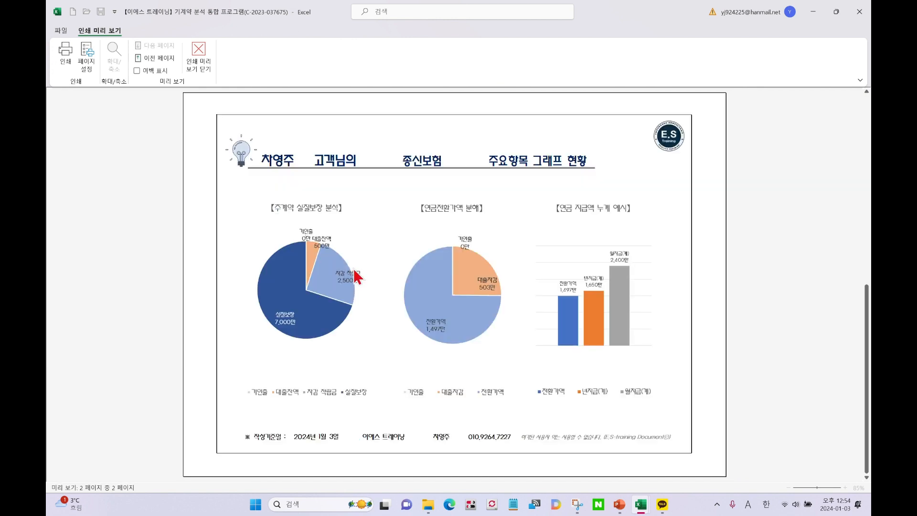
scroll(357, 276, "up", 1)
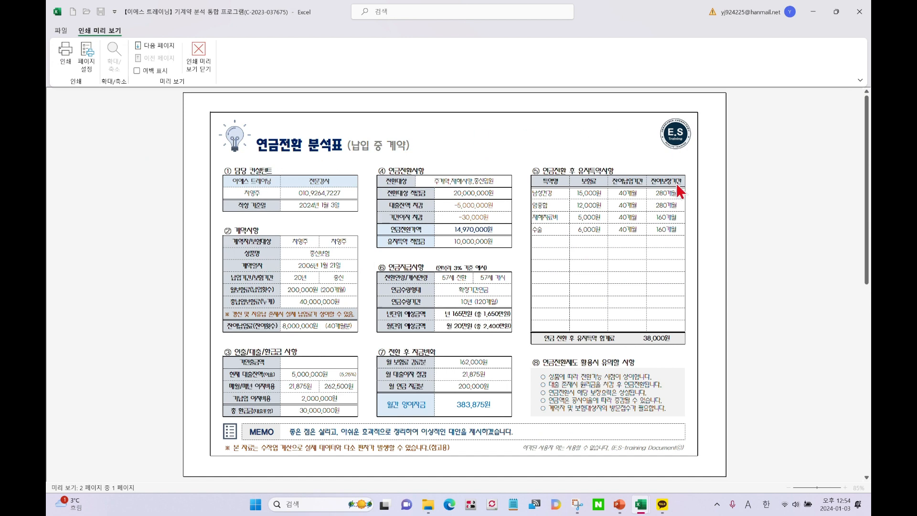
scroll(526, 329, "down", 1)
scroll(478, 375, "up", 1)
scroll(389, 315, "down", 1)
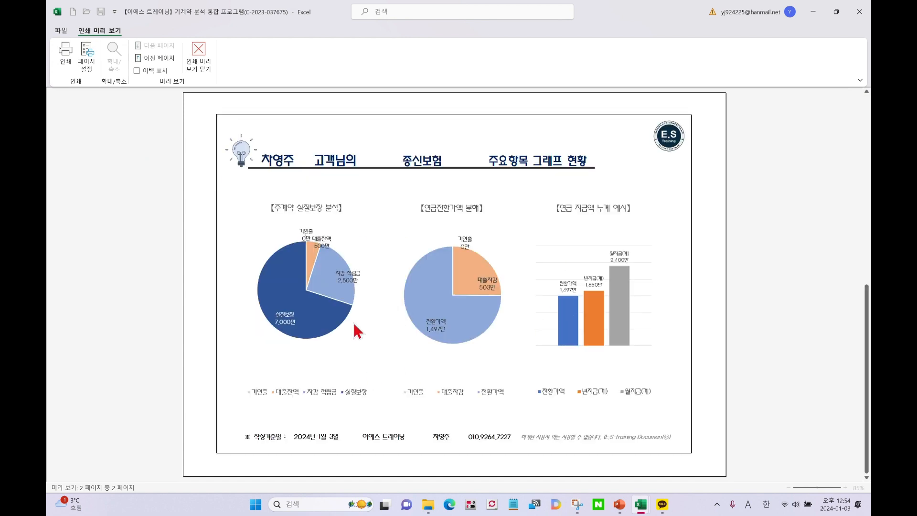
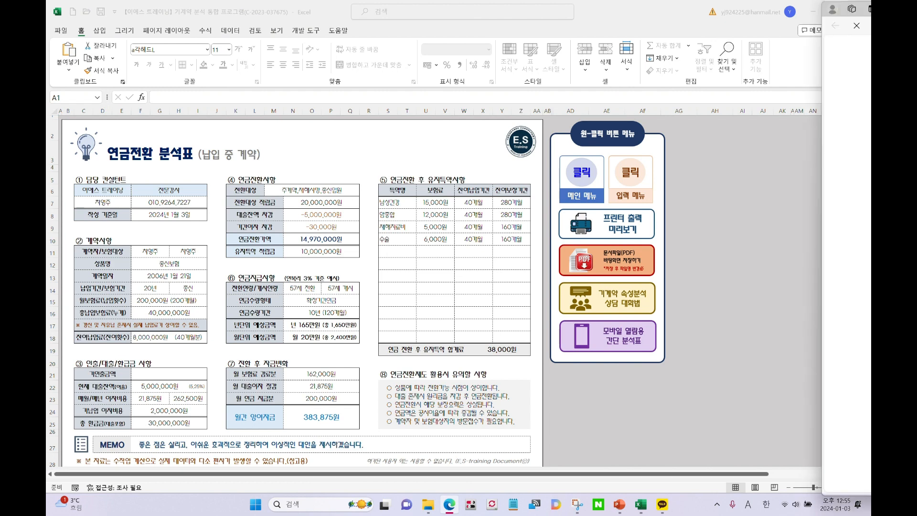
Drag the Edge window with the cafe post '[실전 R.P] 연금전환 분석표 상담 대화법' over the workbook
left_click_drag(870, 32, 327, 32)
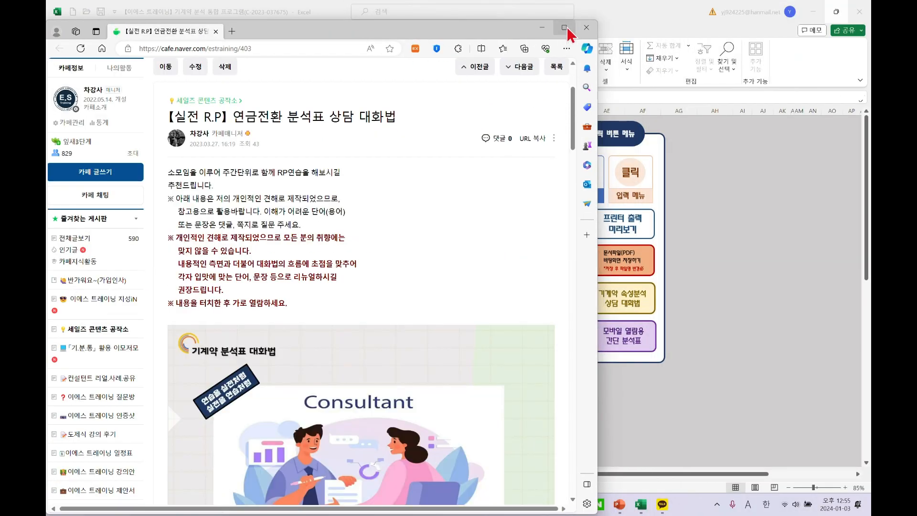
Maximize the cafe article, read through its 대화법 1–6 sections, then close the browser
left_click(569, 29)
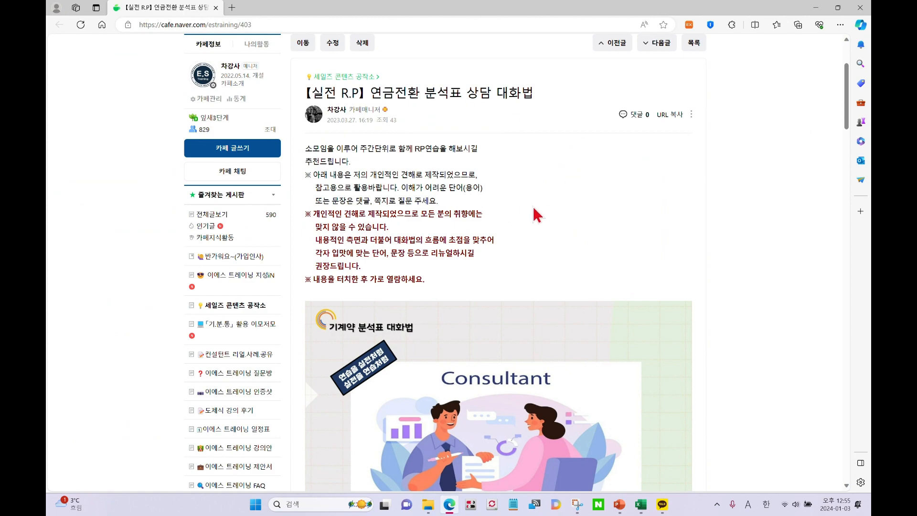
scroll(536, 215, "down", 10)
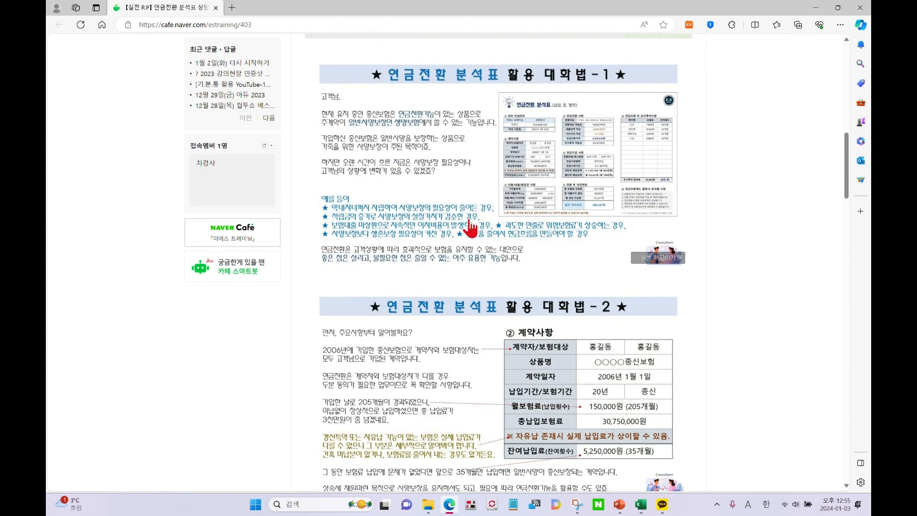
scroll(477, 239, "down", 5)
scroll(415, 286, "down", 12)
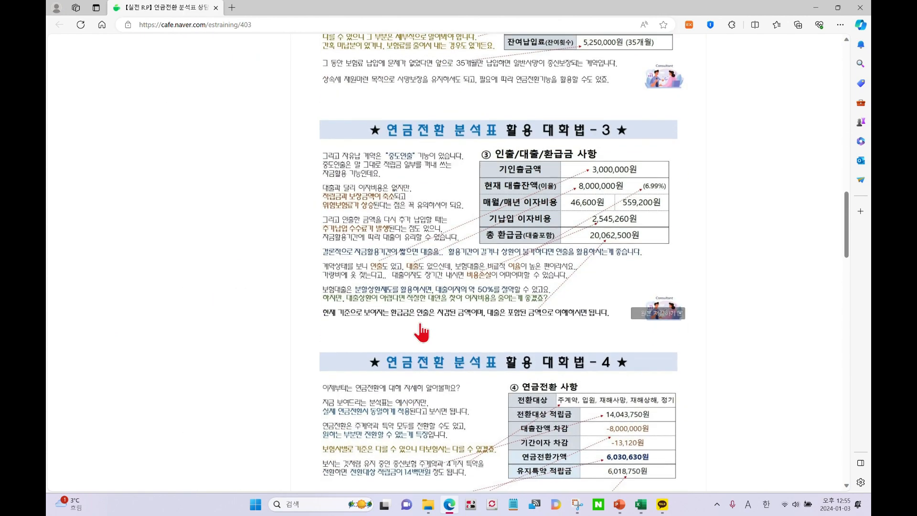
scroll(467, 276, "down", 2)
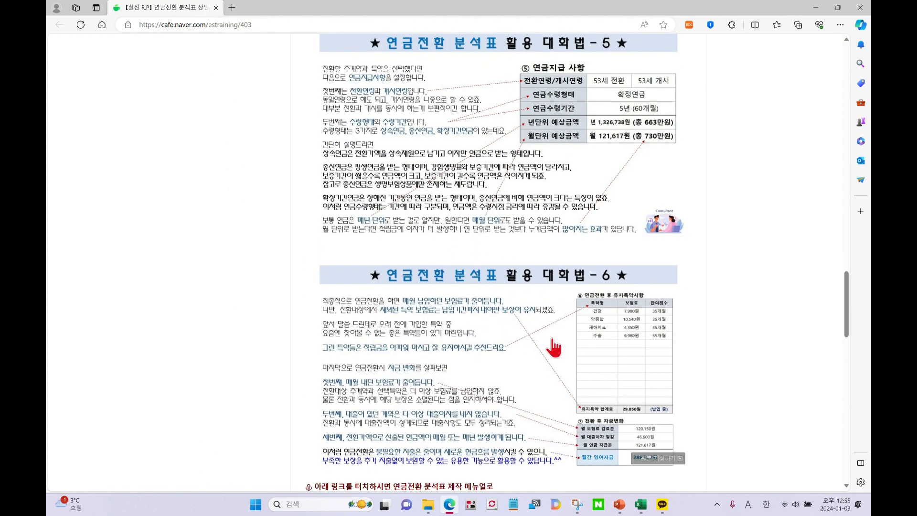
scroll(454, 317, "down", 2)
scroll(460, 322, "up", 6)
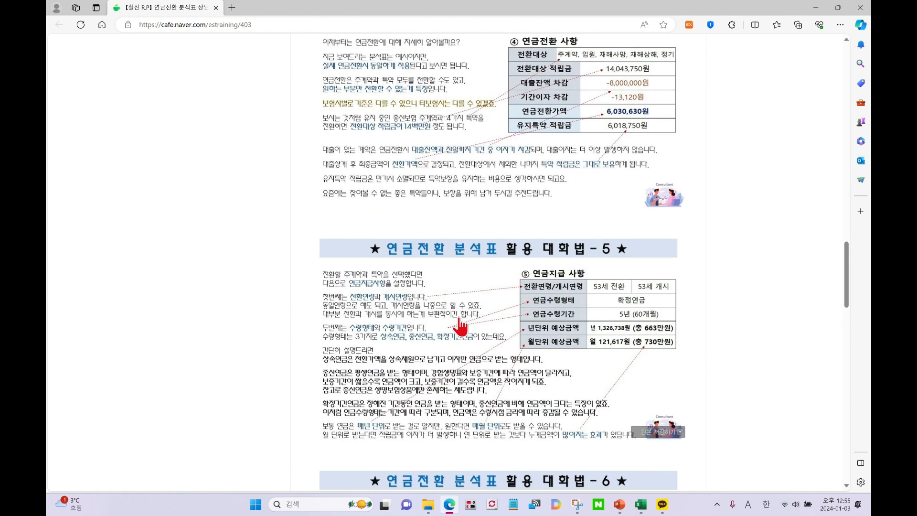
scroll(459, 326, "up", 18)
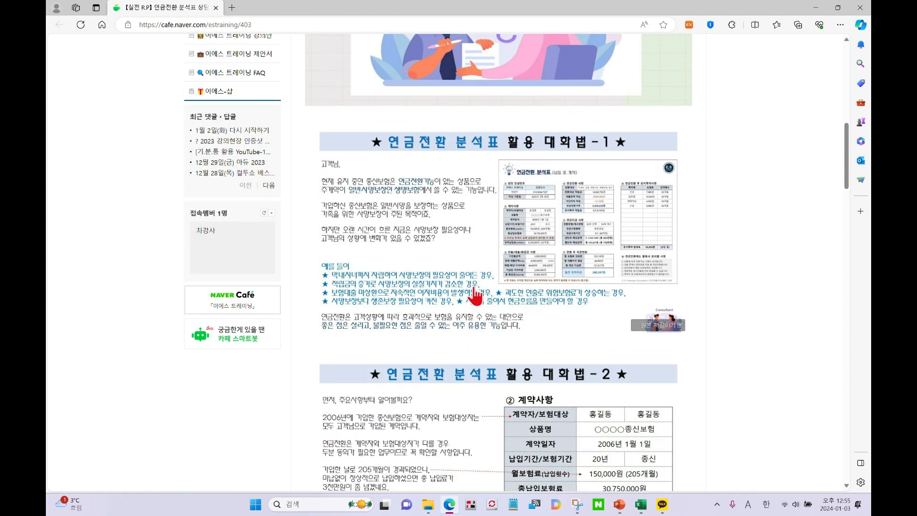
scroll(475, 291, "down", 6)
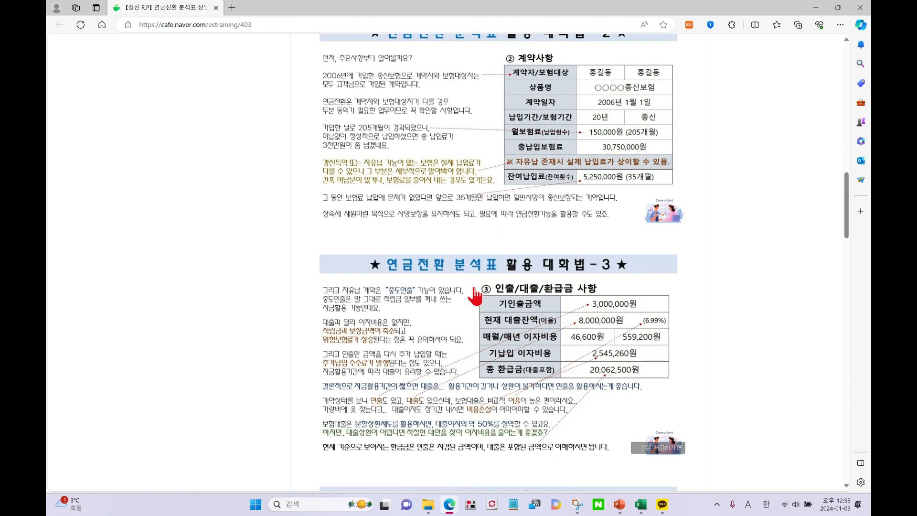
scroll(475, 295, "up", 7)
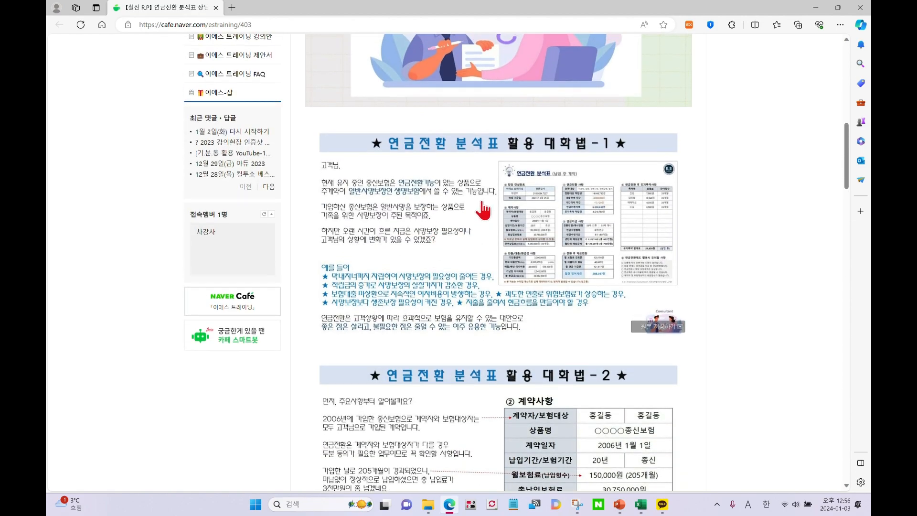
scroll(452, 240, "down", 18)
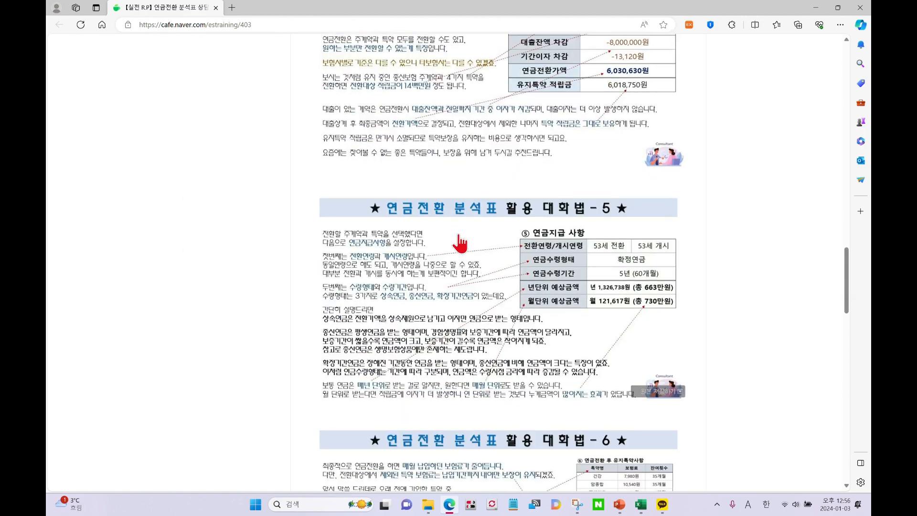
scroll(460, 244, "down", 4)
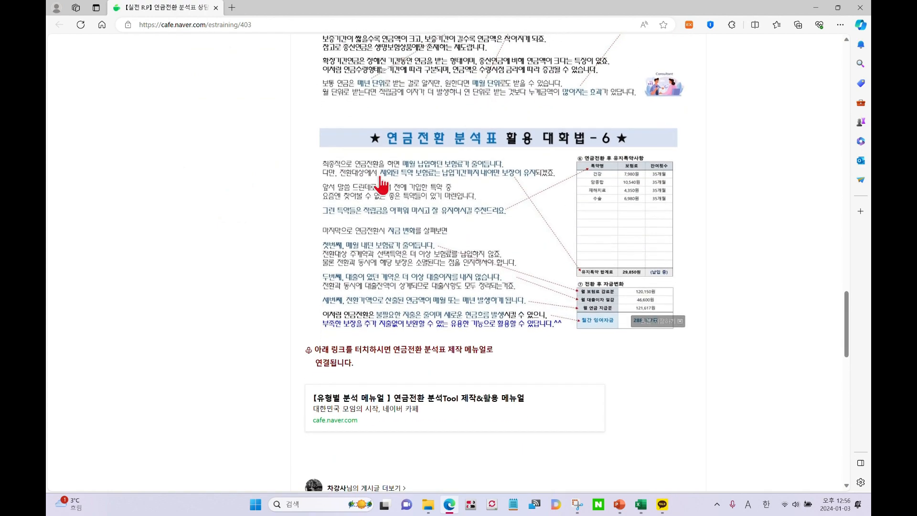
left_click(860, 7)
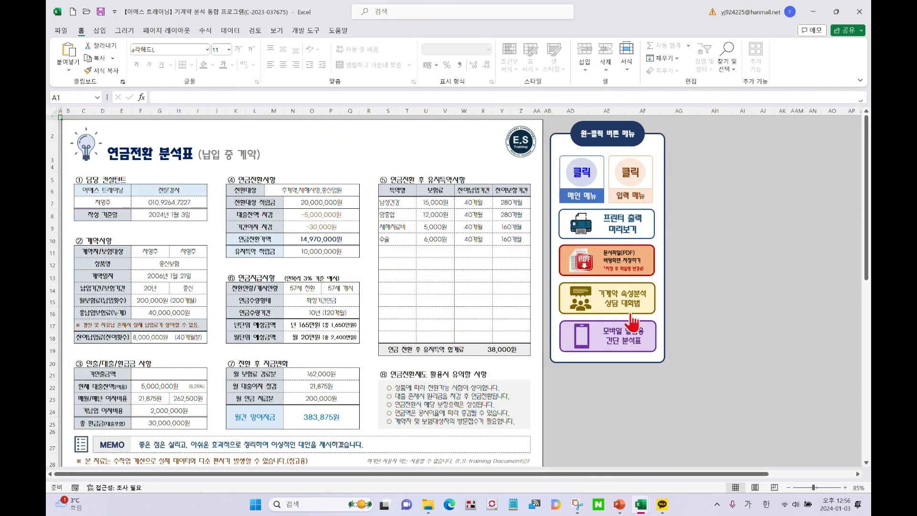
scroll(420, 310, "down", 9)
scroll(440, 316, "up", 9)
scroll(411, 293, "down", 6)
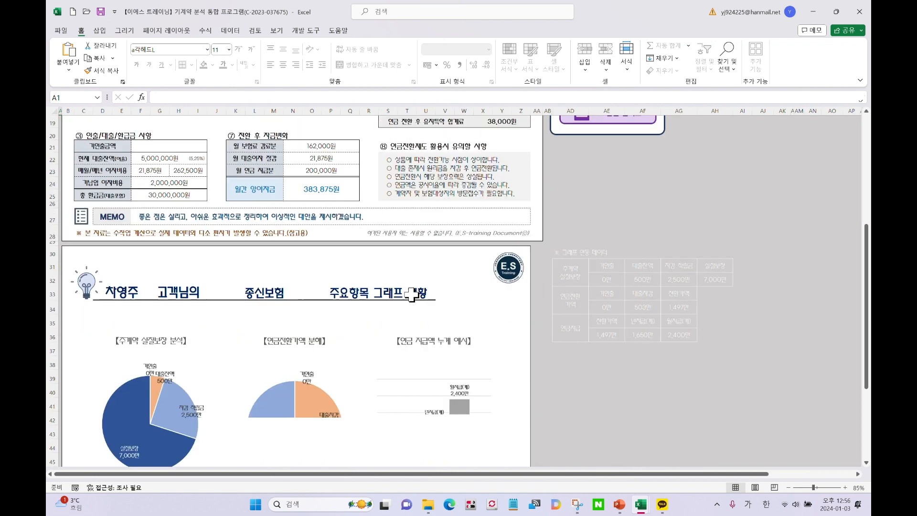
scroll(389, 331, "up", 6)
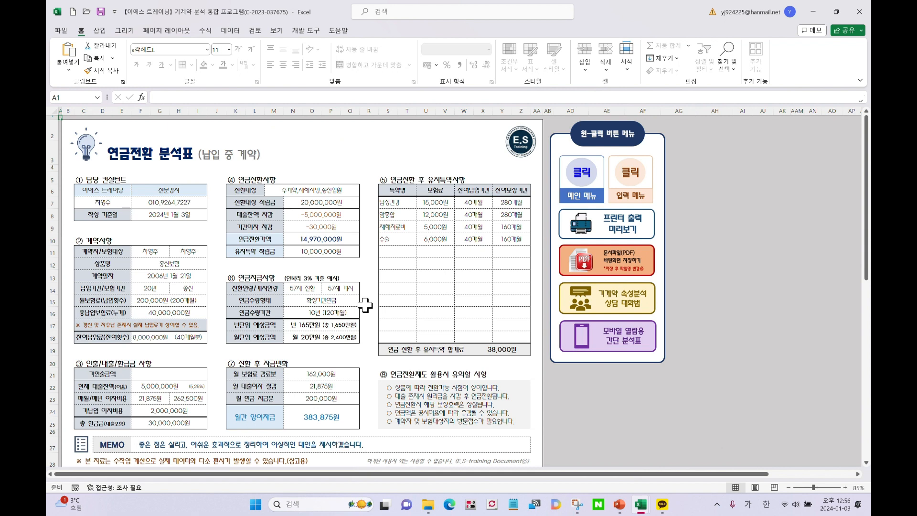
Open the 모바일 열람용 간단 분석표 sheet, peek at KakaoTalk, then copy the Print_Area with 간단분석표 복사
left_click(592, 345)
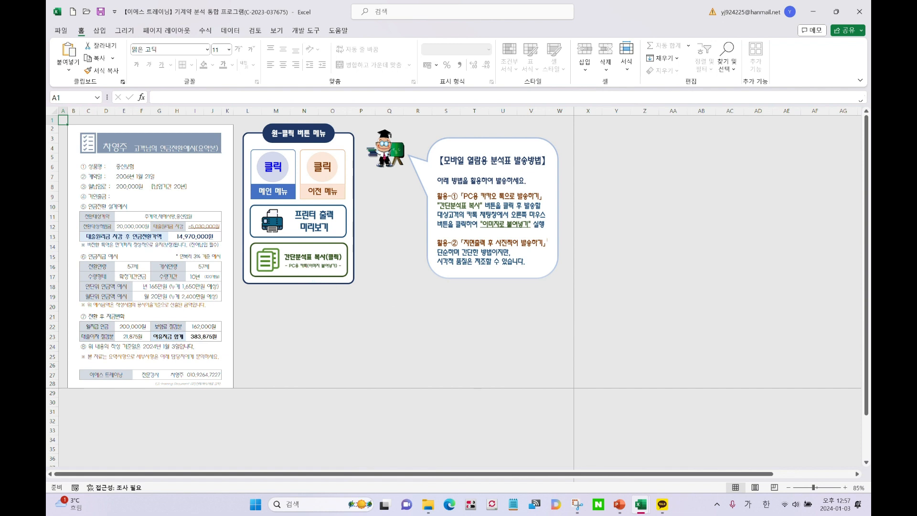
left_click(662, 504)
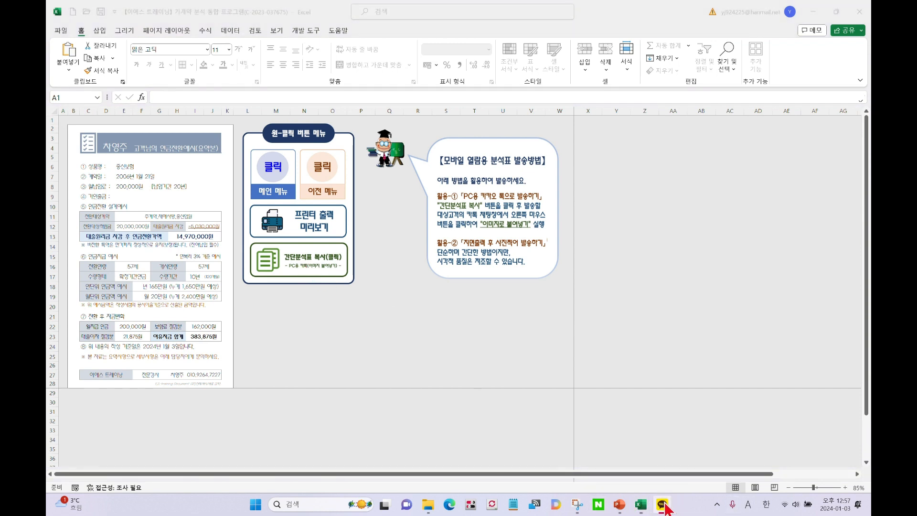
left_click_drag(870, 55, 662, 138)
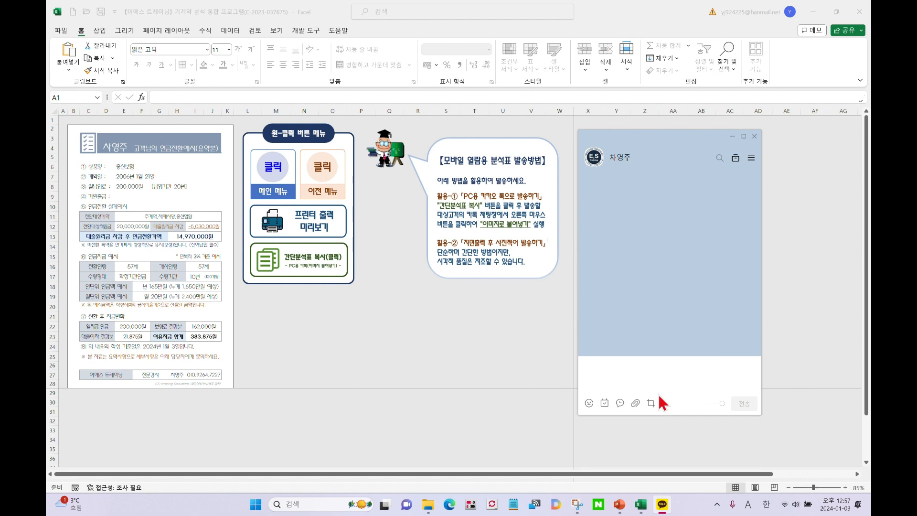
key("Escape")
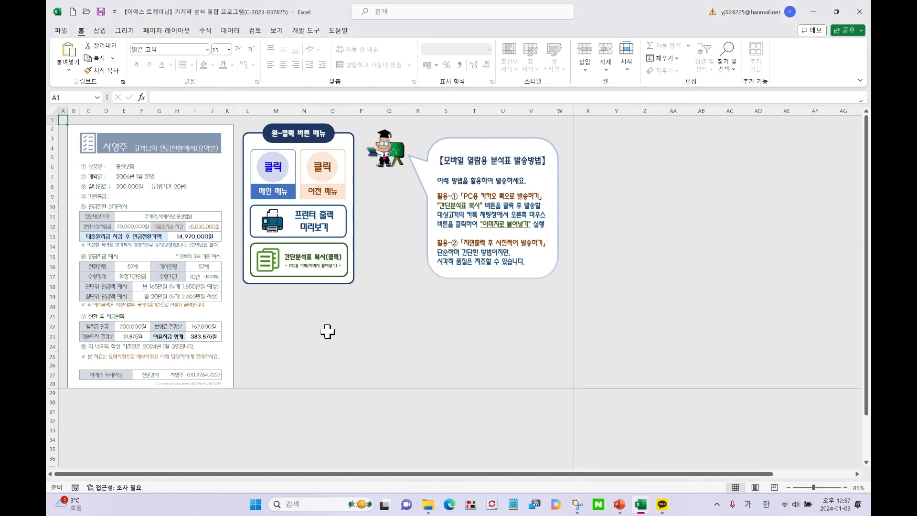
left_click(310, 272)
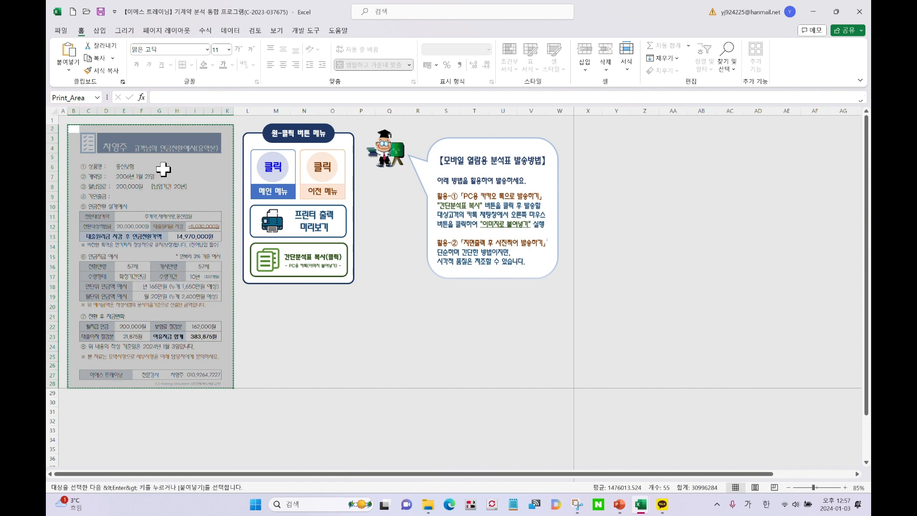
In the customer's chat, paste the copied summary sheet using 이미지로 붙여넣기
left_click(662, 505)
left_click(635, 381)
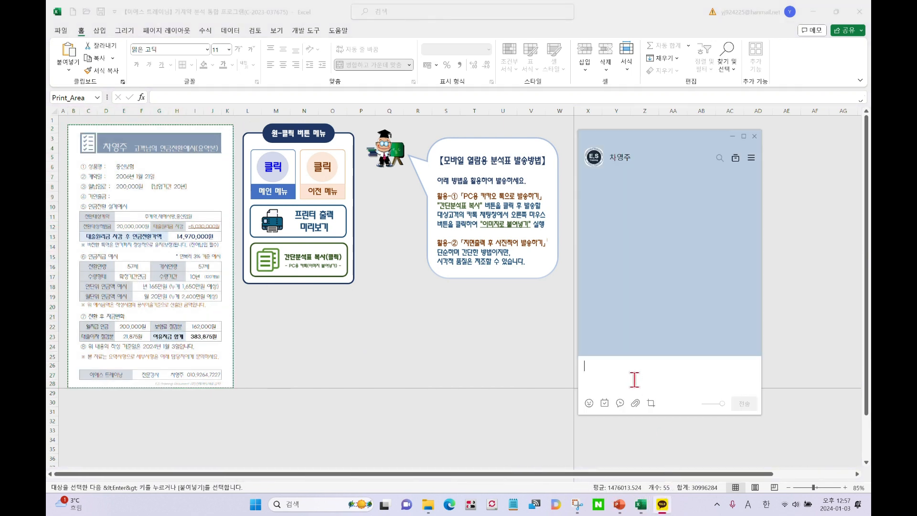
right_click(615, 375)
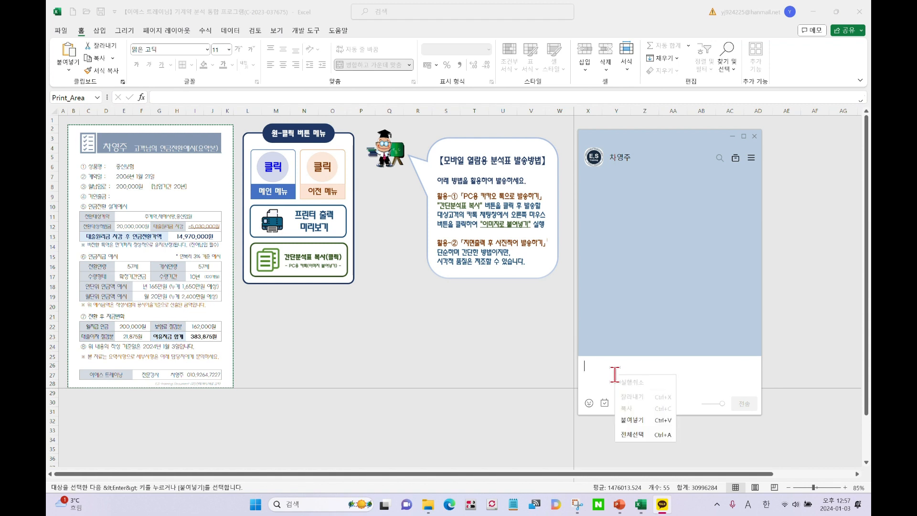
left_click(632, 417)
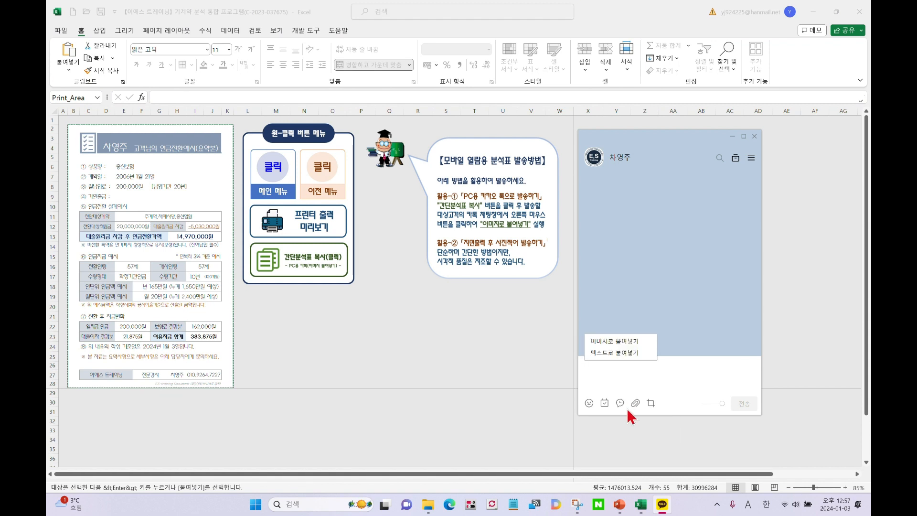
left_click(618, 342)
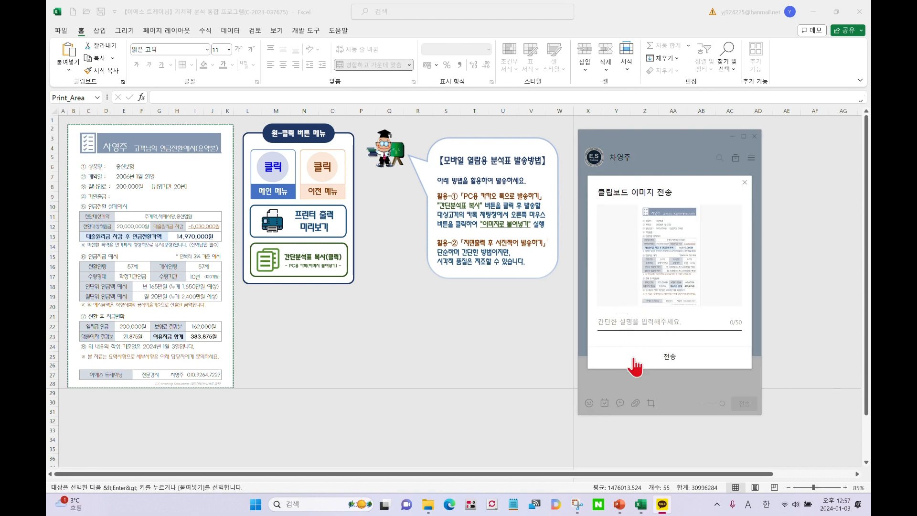
Caption the image with the customer's name and '연금전환 분석표(요약본)', send it, and view it full-size
type("D")
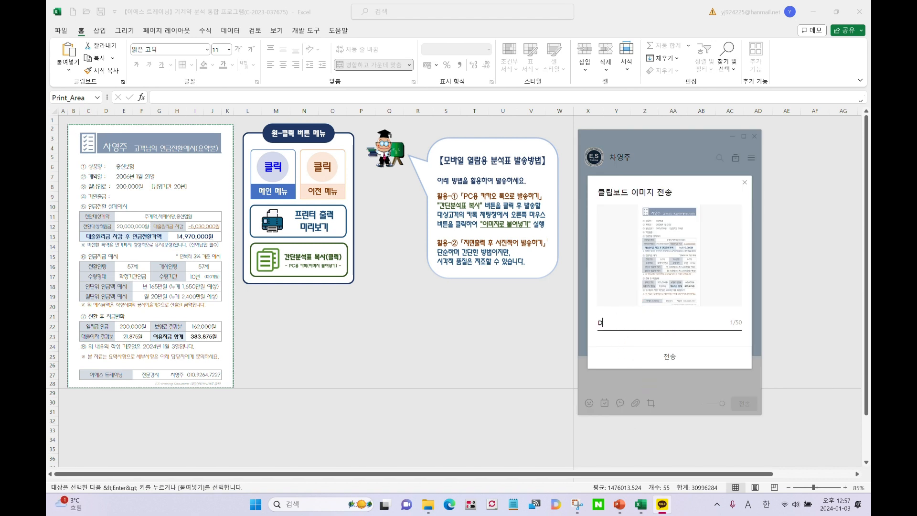
key("BackSpace")
key("Hangul")
type("님 연금전화")
type("ㄴ 분")
type("석표(요")
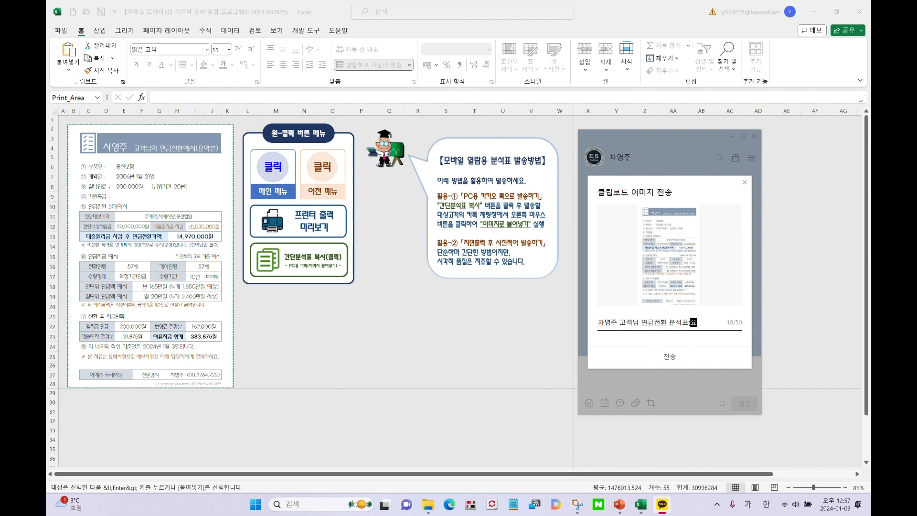
type("약ㅂ")
left_click(675, 357)
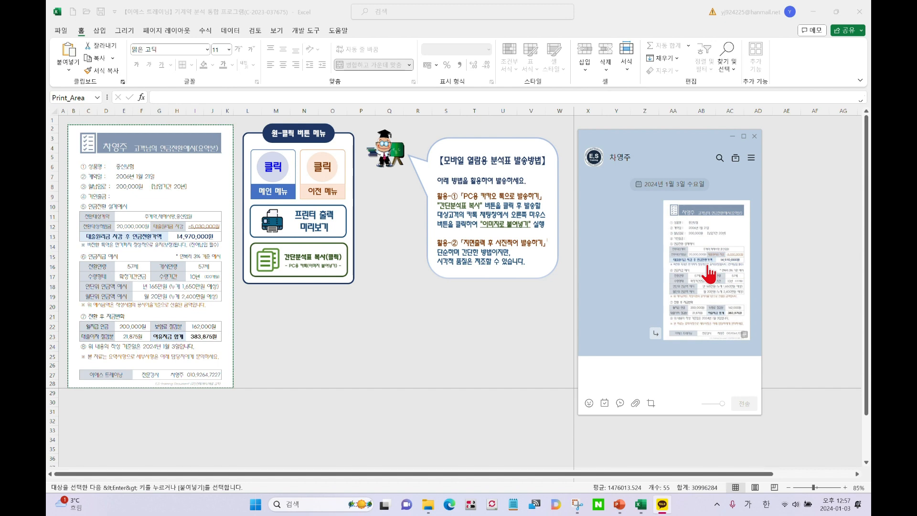
left_click(710, 274)
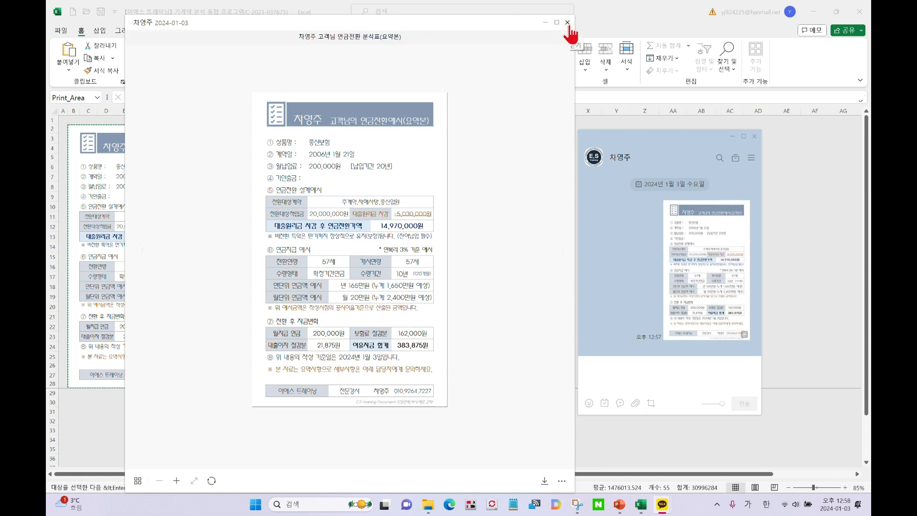
Close the image viewer, delete the whole conversation via 대화 내용 모두 삭제, and close the chat
left_click(567, 23)
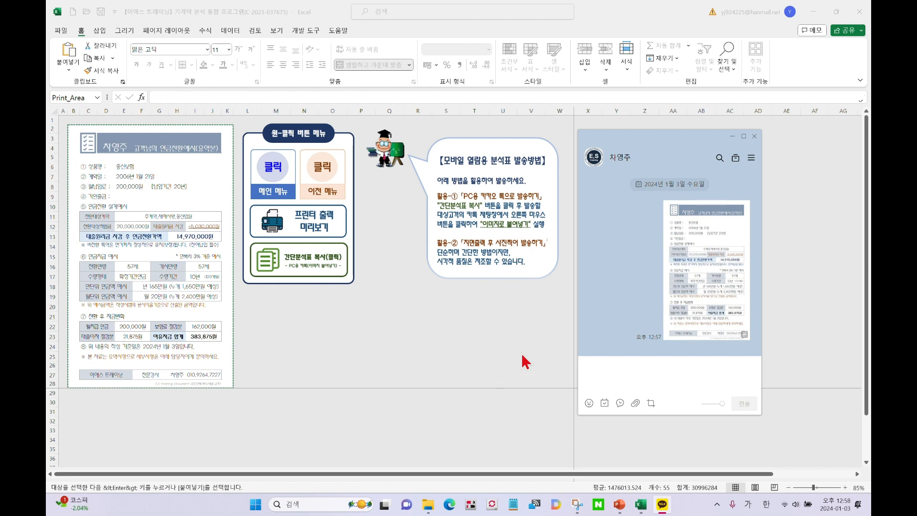
left_click(751, 158)
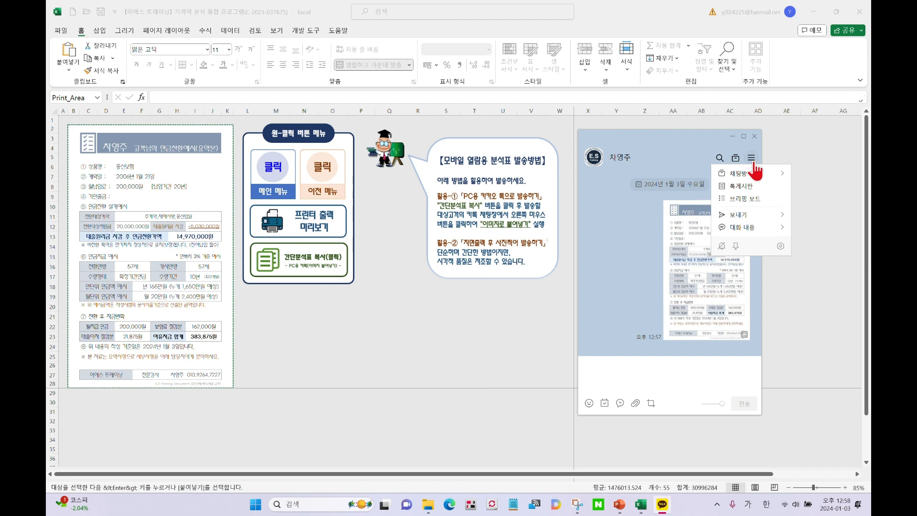
mouse_move(756, 227)
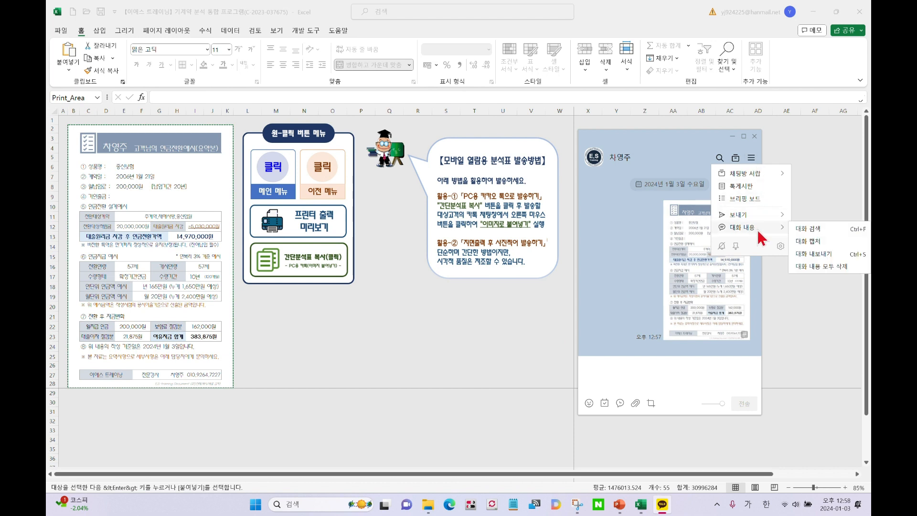
left_click(819, 269)
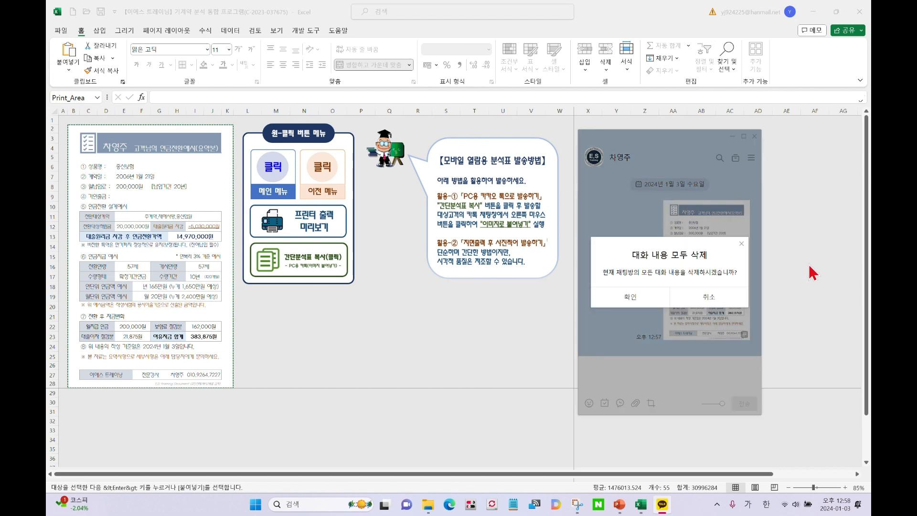
left_click(625, 297)
key("Escape")
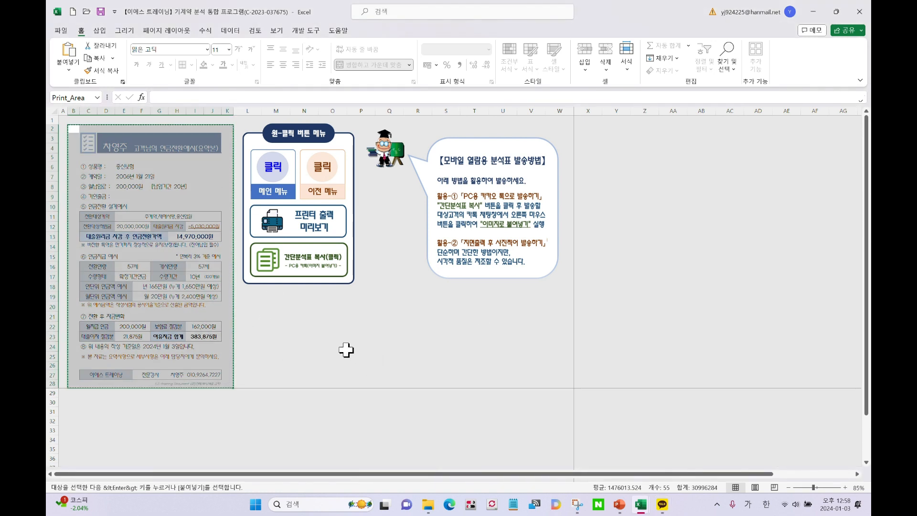
Review the 연금전환 분석표 charts via 이전 메뉴, then open the 제작 매뉴얼 from the input sheet
left_click(327, 191)
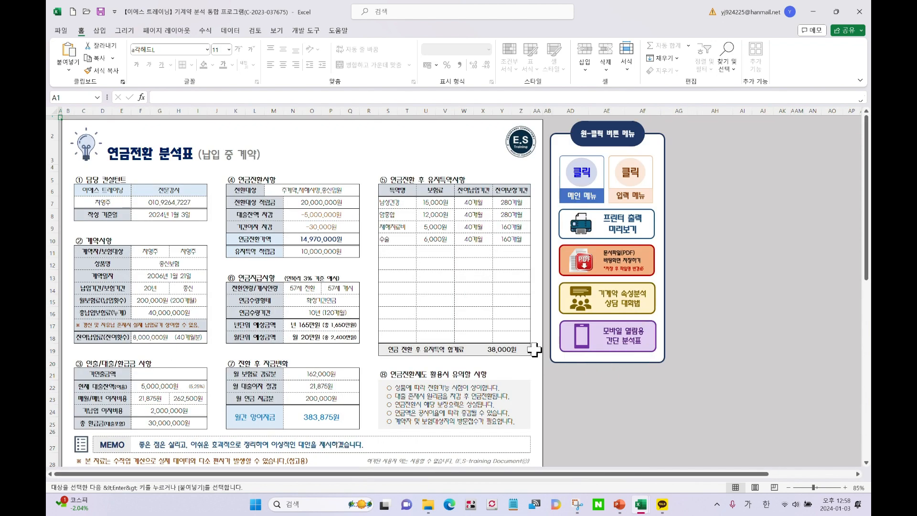
scroll(407, 318, "down", 12)
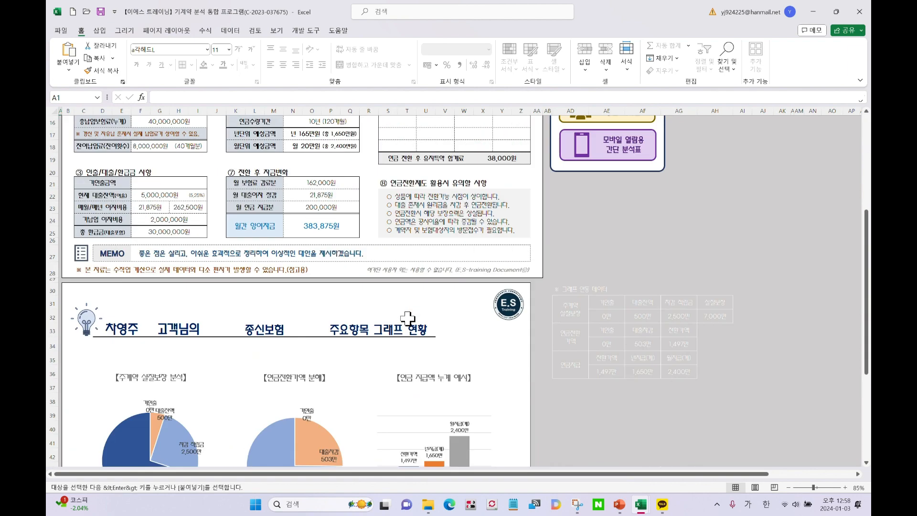
scroll(407, 338, "up", 12)
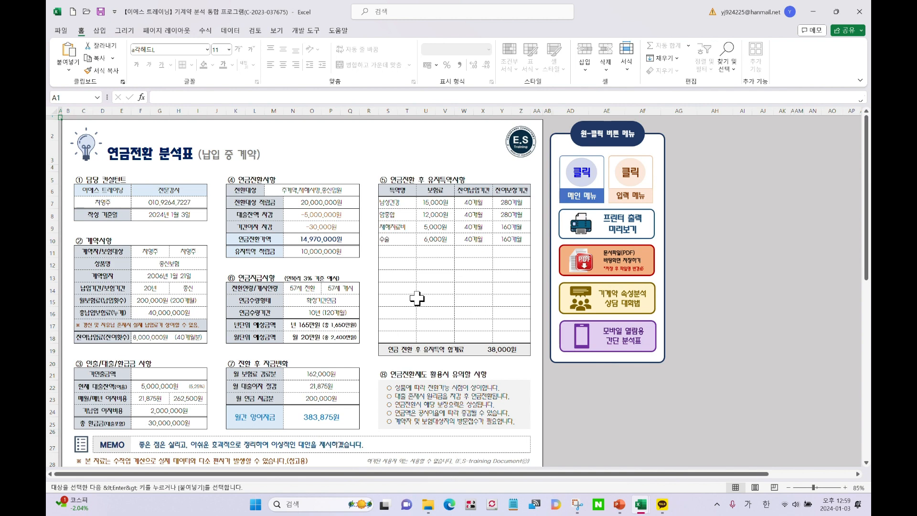
scroll(417, 299, "down", 12)
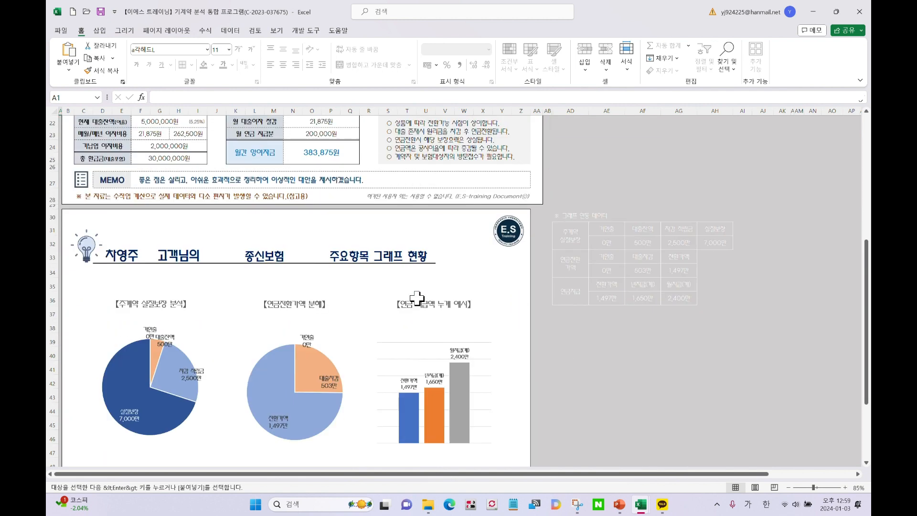
scroll(410, 327, "up", 12)
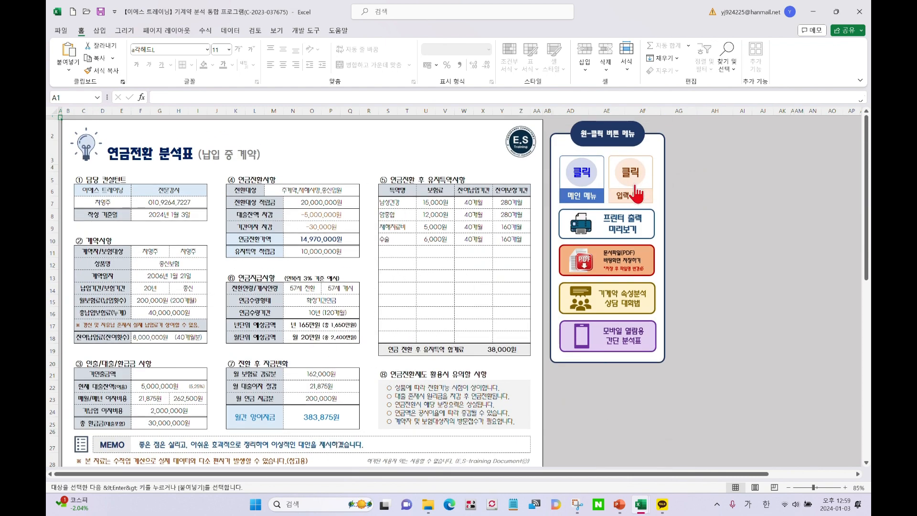
scroll(366, 337, "down", 7)
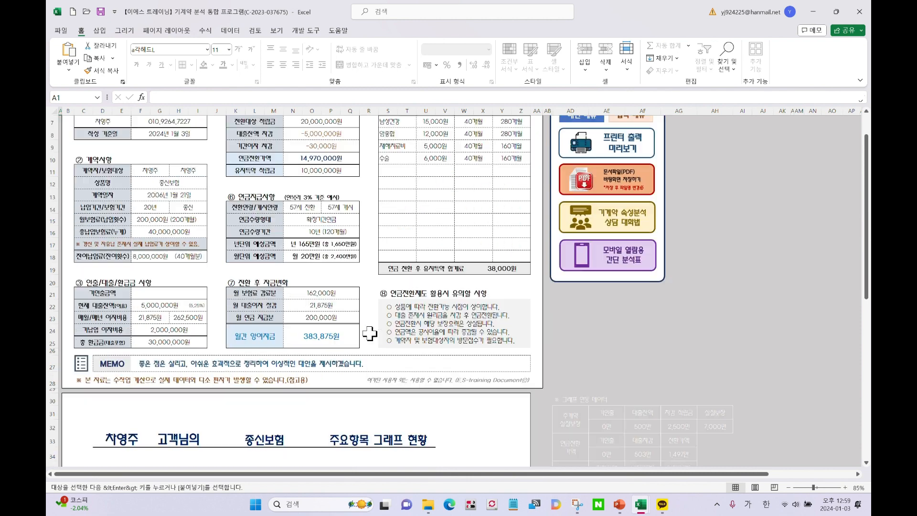
scroll(367, 336, "up", 7)
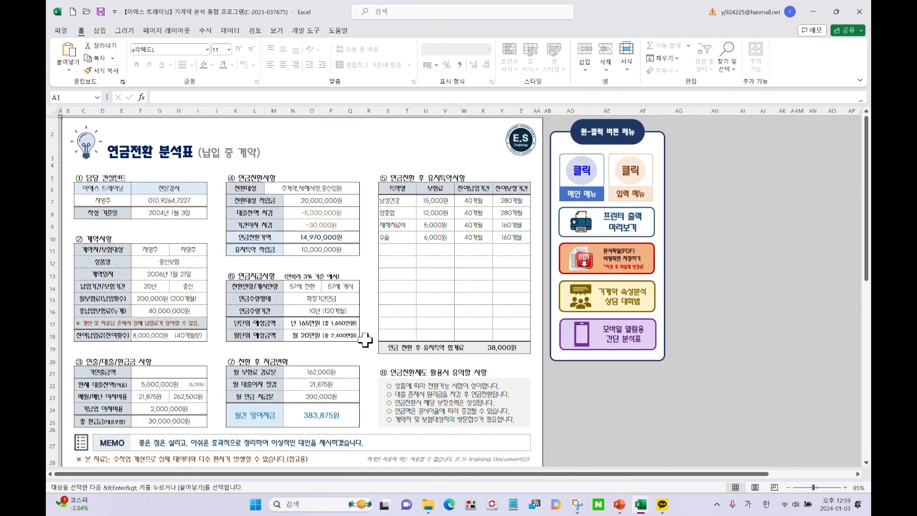
left_click(630, 190)
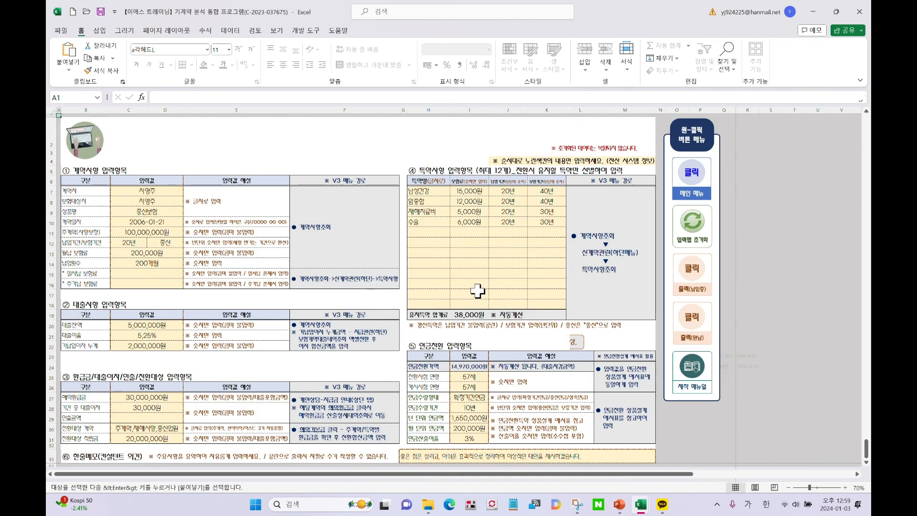
left_click(694, 385)
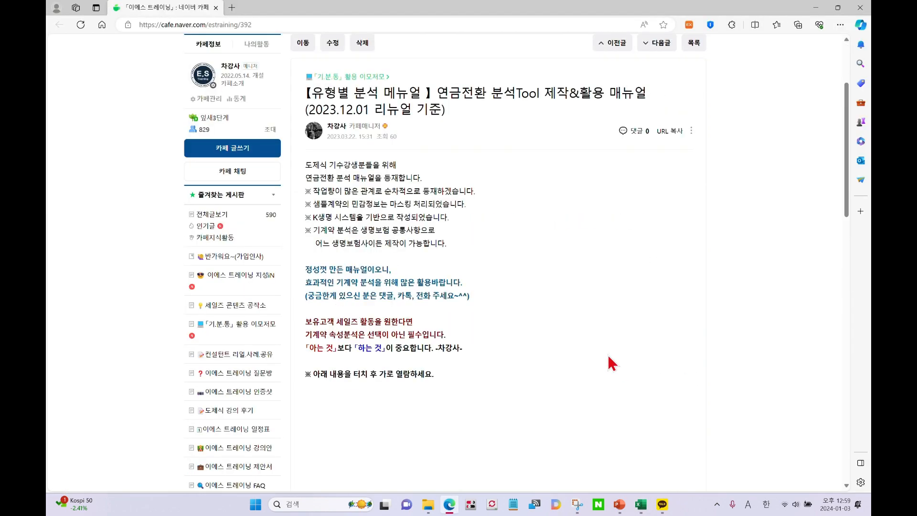
Scroll through the '연금전환 분석Tool 제작&활용 매뉴얼' images, back to the top, and close the browser
scroll(499, 296, "down", 4)
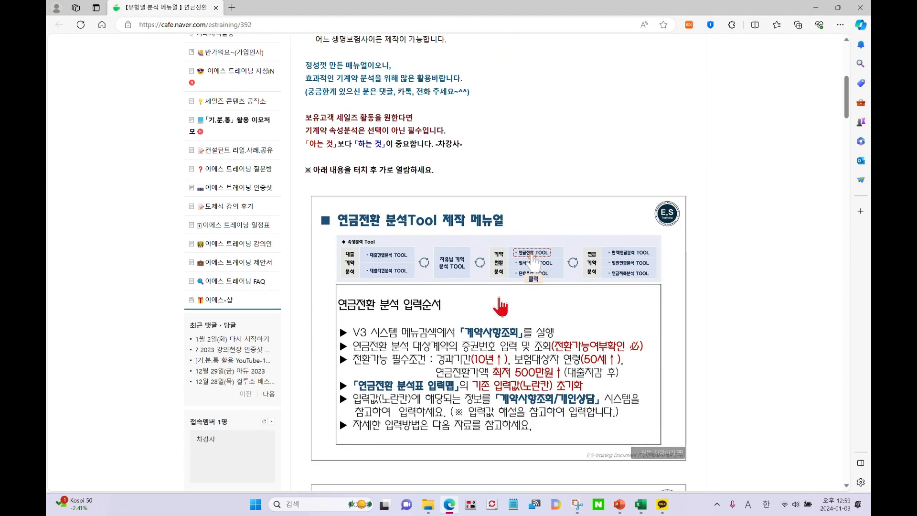
scroll(442, 283, "up", 4)
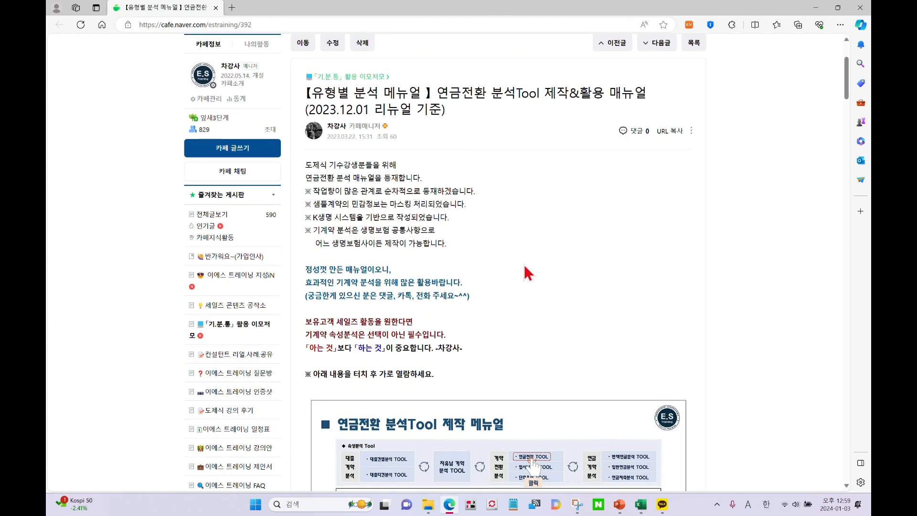
scroll(527, 272, "down", 15)
scroll(528, 272, "down", 20)
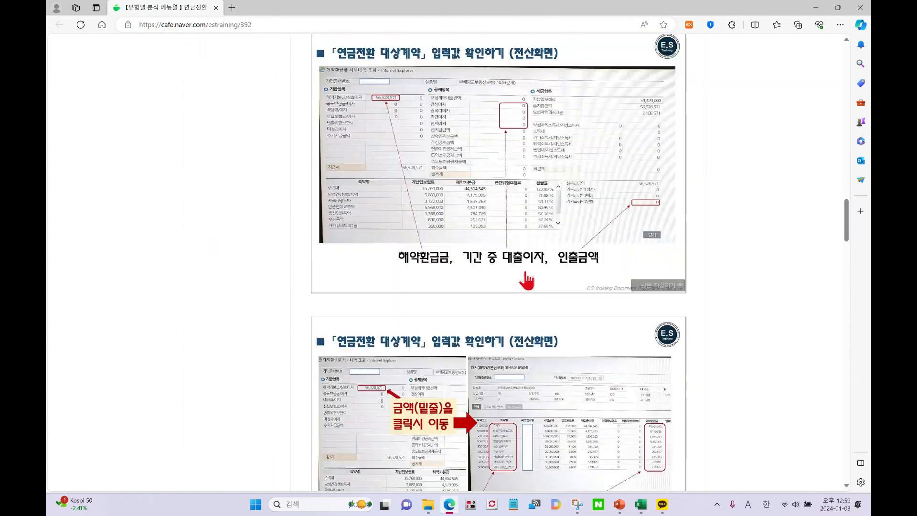
scroll(525, 289, "down", 16)
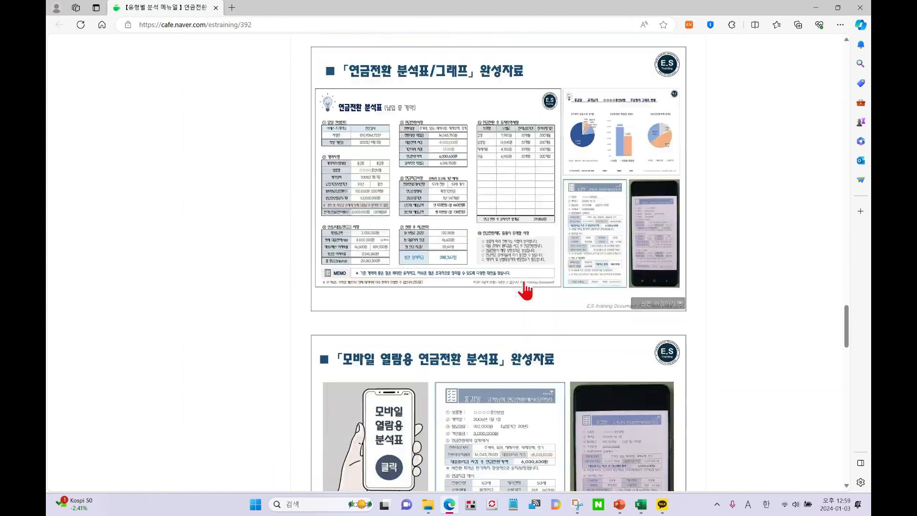
scroll(514, 313, "down", 7)
scroll(505, 321, "up", 20)
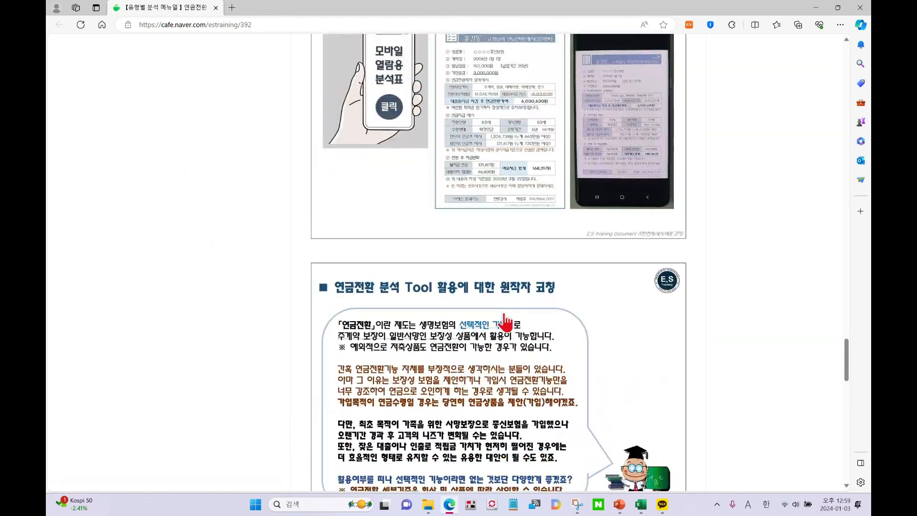
scroll(509, 323, "up", 20)
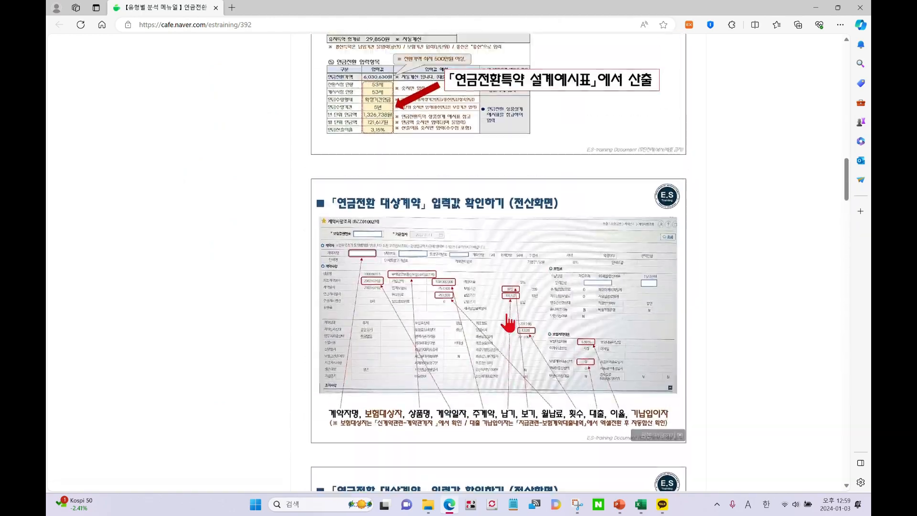
scroll(623, 296, "up", 7)
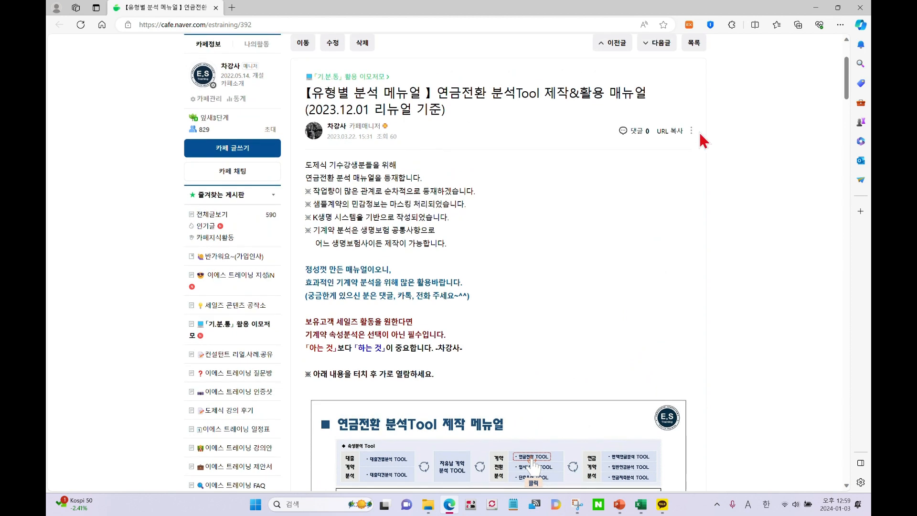
left_click(860, 7)
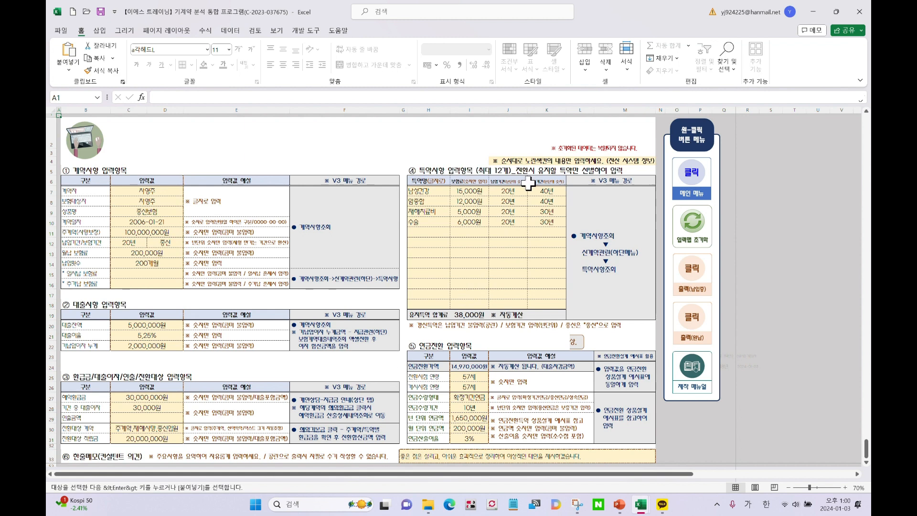
Visit the 메인 메뉴 and 연금전환 TOOL sheet, return to 메인 메뉴, and close the workbook
left_click(700, 181)
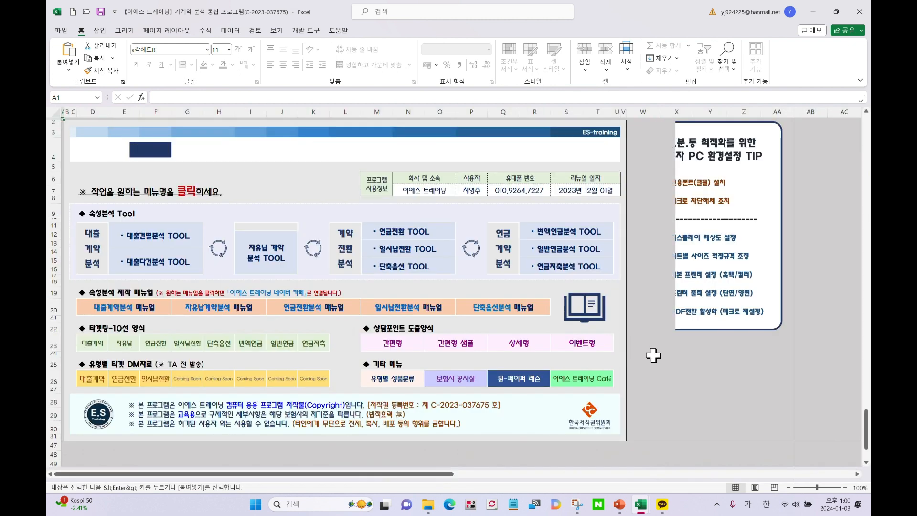
left_click(401, 233)
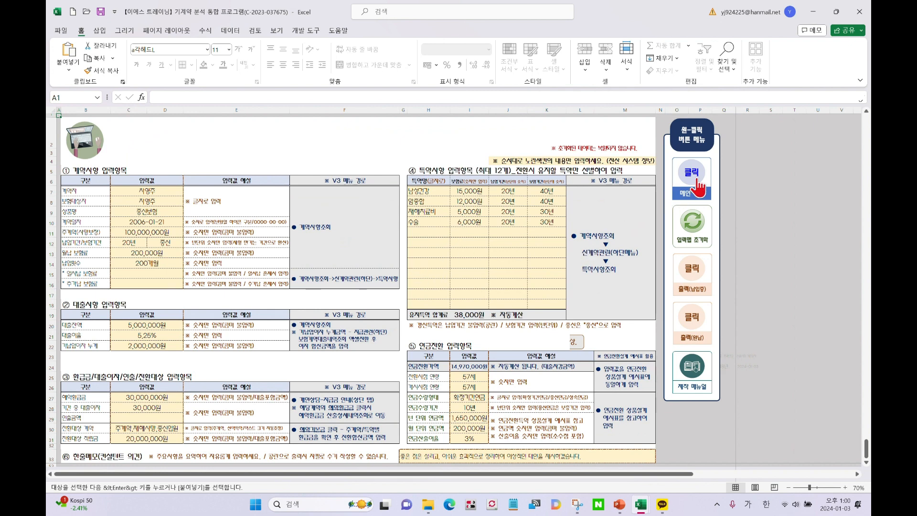
left_click(697, 186)
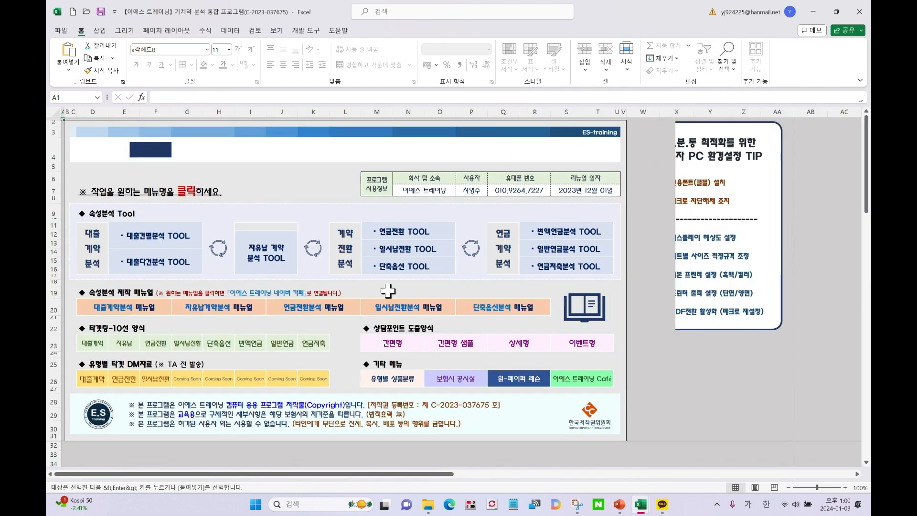
left_click(859, 11)
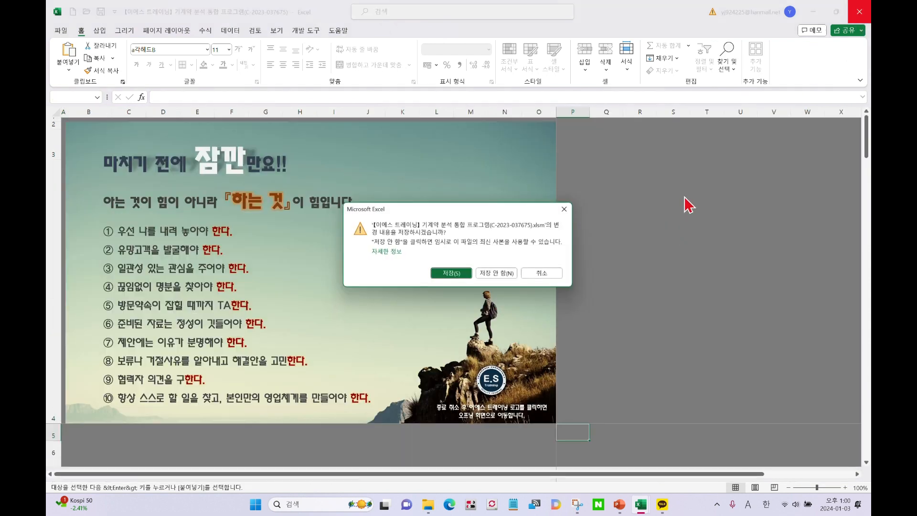